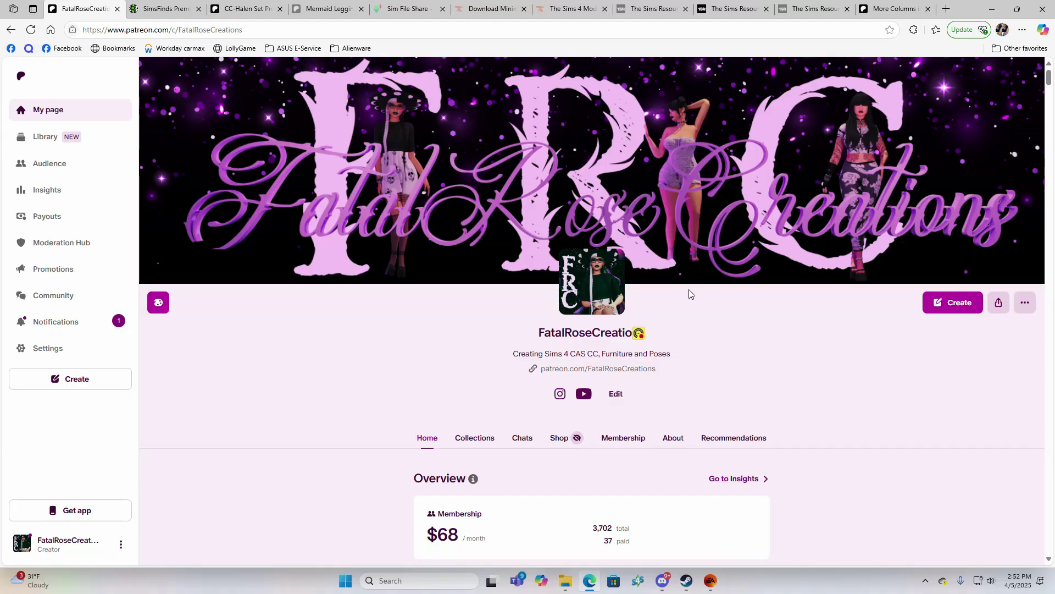
Look over the creator page down to its recent posts and view the available tier filter options.
{"action": "scroll", "coordinate": [689, 289], "scroll_direction": "down", "scroll_amount": 1}
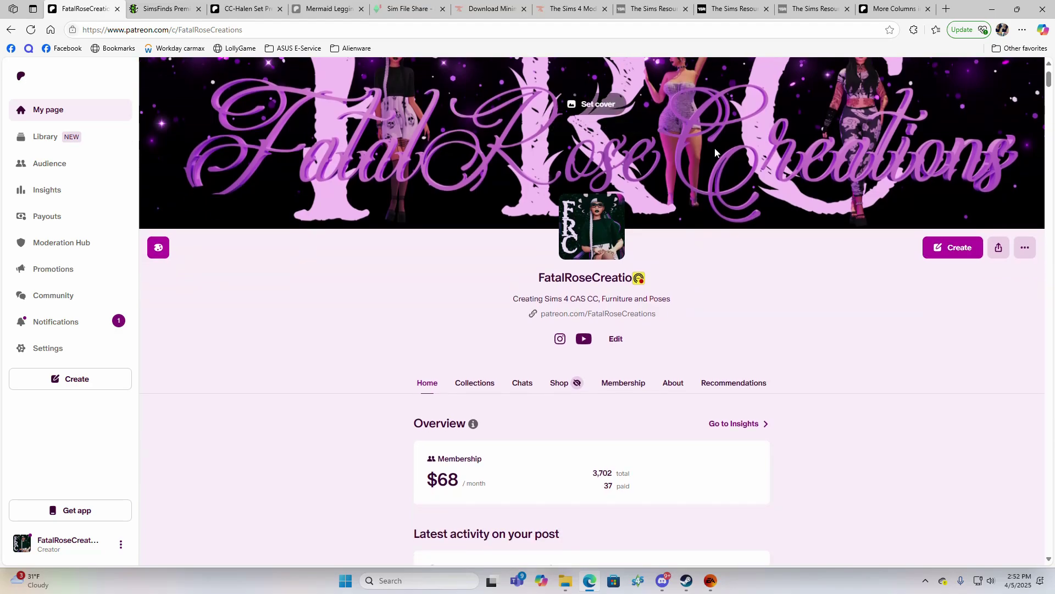
{"action": "scroll", "coordinate": [719, 159], "scroll_direction": "down", "scroll_amount": 9}
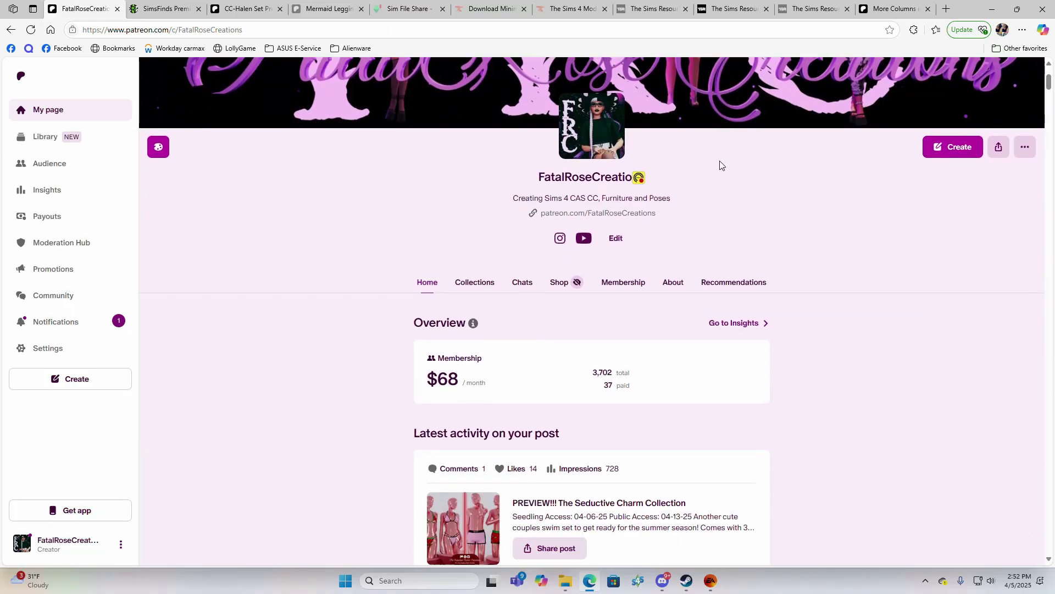
{"action": "scroll", "coordinate": [709, 198], "scroll_direction": "down", "scroll_amount": 1}
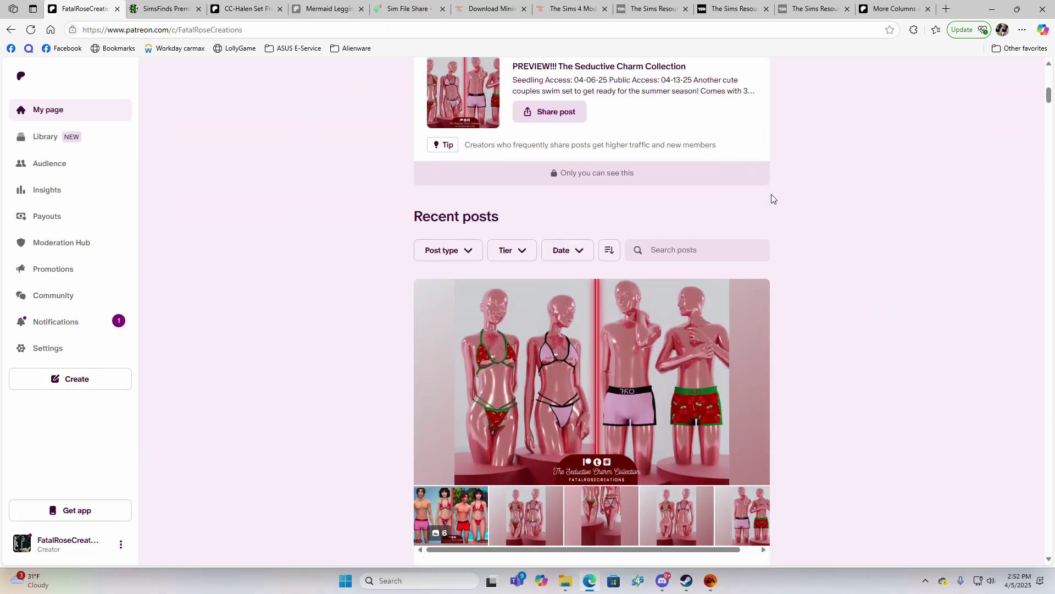
{"action": "left_click", "coordinate": [527, 243]}
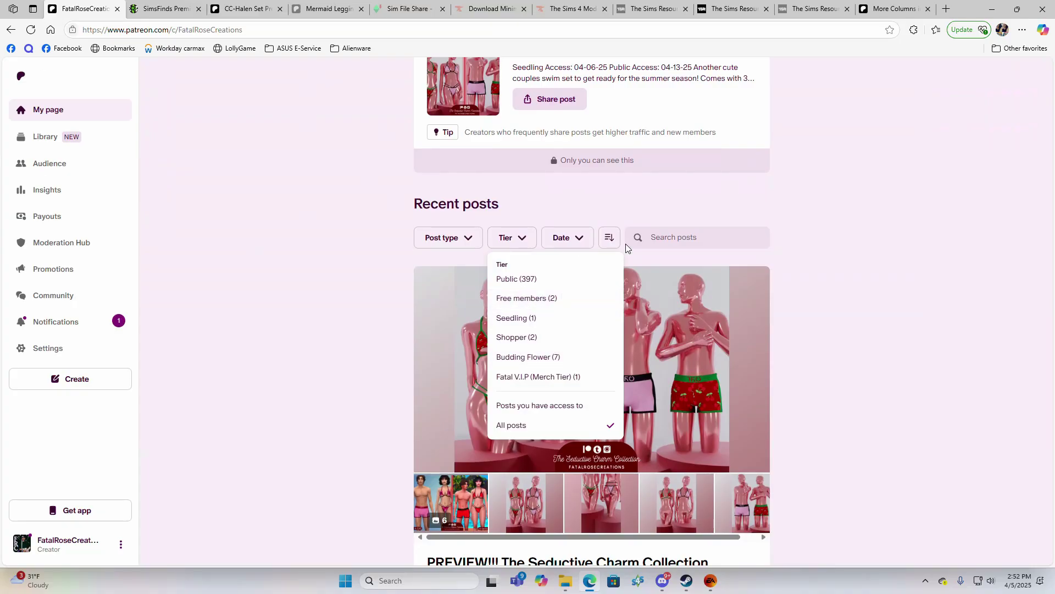
{"action": "left_click", "coordinate": [914, 215]}
Download the Cut Out Bikini Top, Strappy Bikini Bottom and Short Swim Trunks packages from The Seductive Charm Collection post.
{"action": "scroll", "coordinate": [915, 214], "scroll_direction": "down", "scroll_amount": 5}
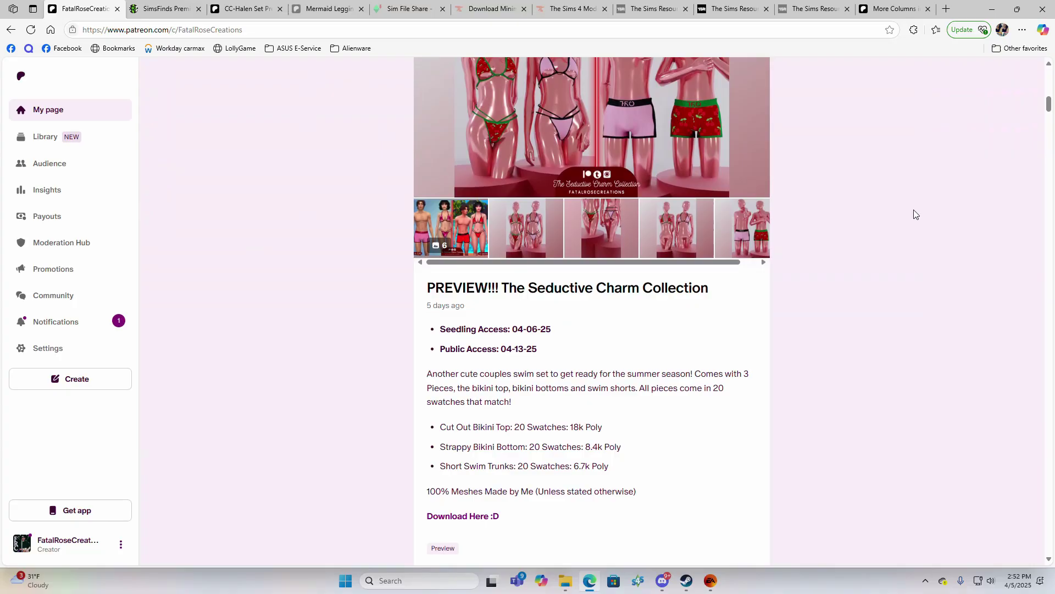
{"action": "scroll", "coordinate": [914, 214], "scroll_direction": "down", "scroll_amount": 11}
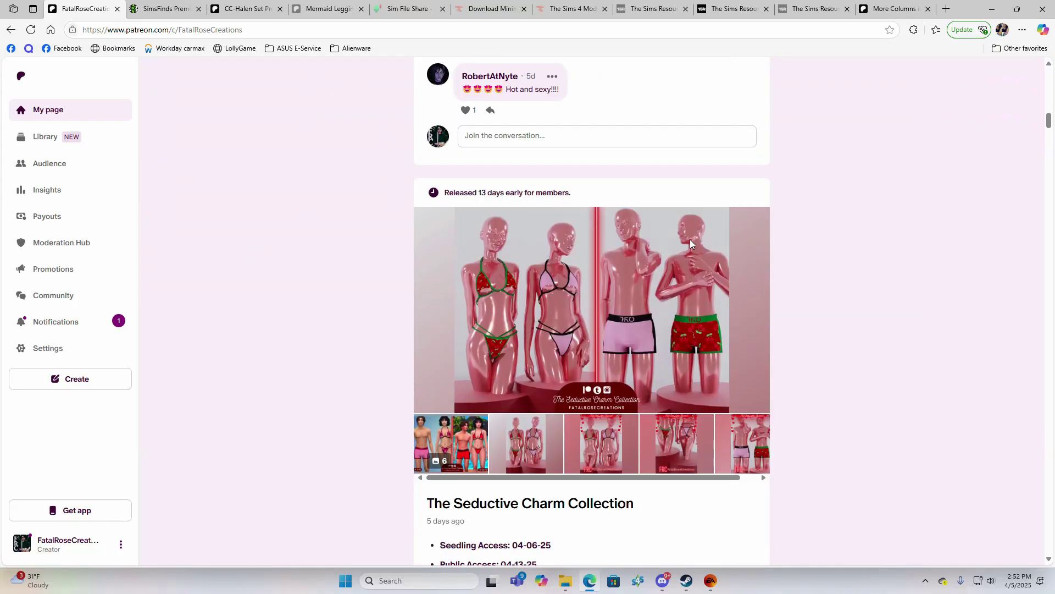
{"action": "scroll", "coordinate": [869, 250], "scroll_direction": "down", "scroll_amount": 5}
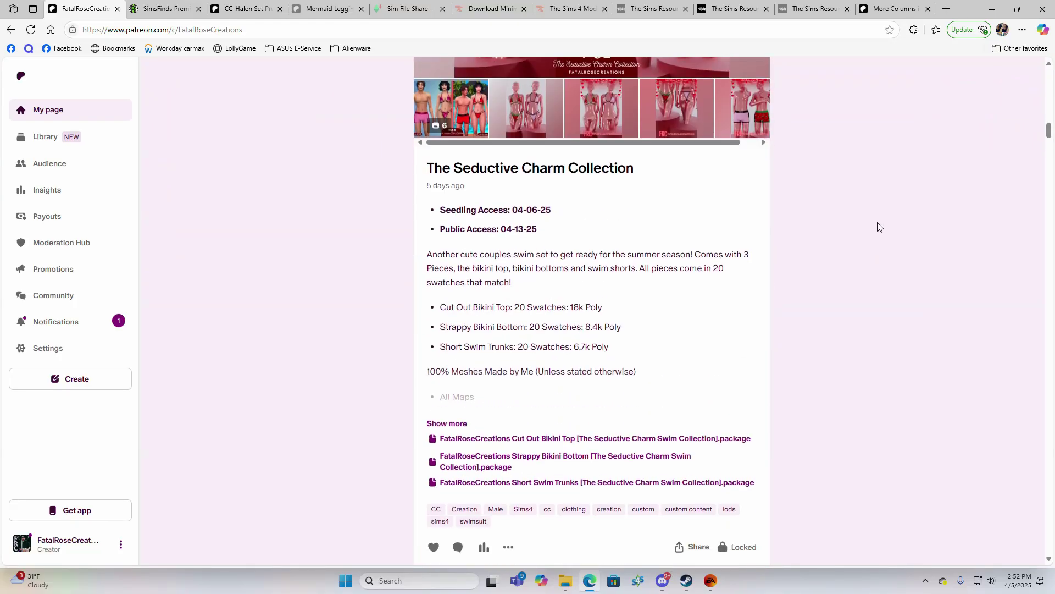
{"action": "scroll", "coordinate": [875, 220], "scroll_direction": "down", "scroll_amount": 3}
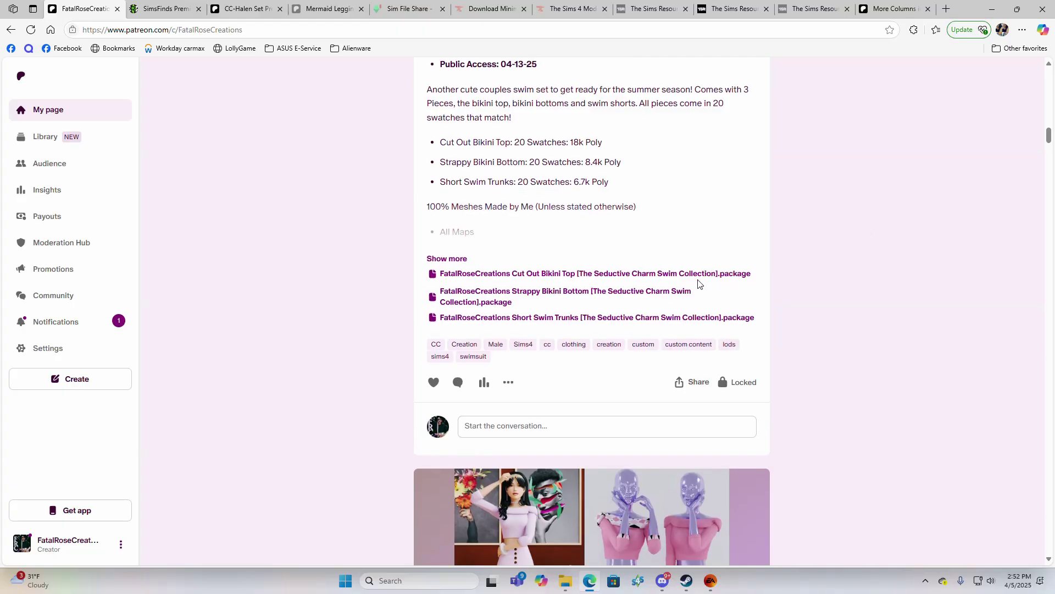
{"action": "scroll", "coordinate": [513, 285], "scroll_direction": "up", "scroll_amount": 6}
{"action": "scroll", "coordinate": [568, 330], "scroll_direction": "down", "scroll_amount": 6}
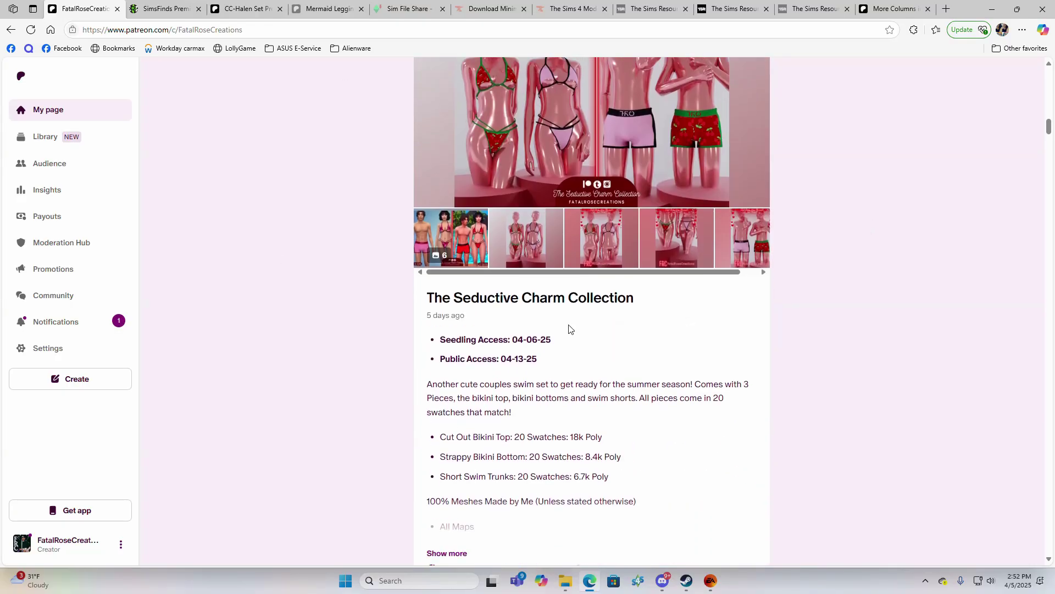
{"action": "left_click", "coordinate": [599, 275]}
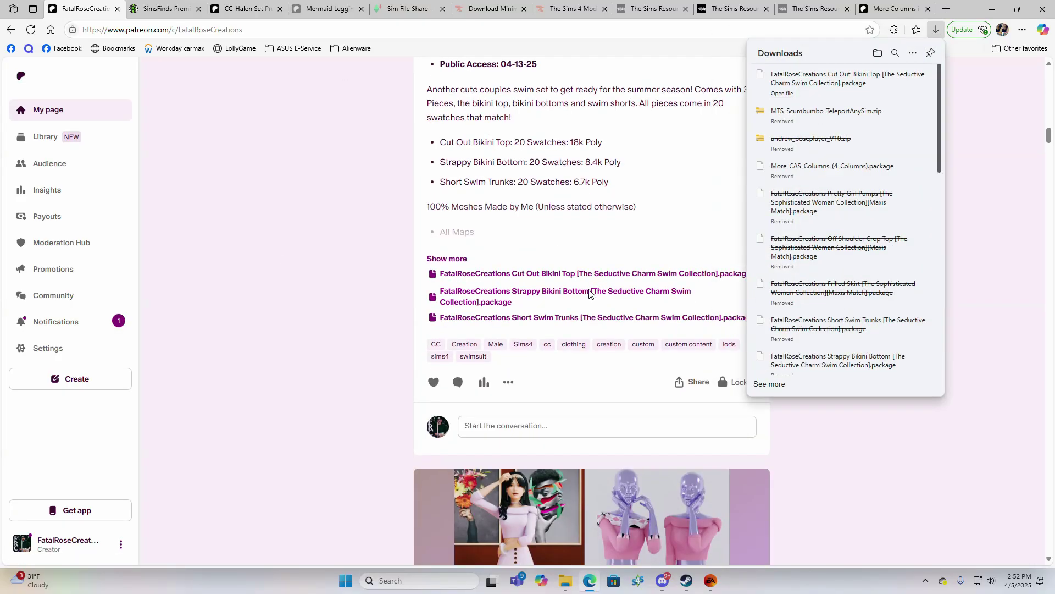
{"action": "left_click", "coordinate": [589, 293]}
{"action": "left_click", "coordinate": [580, 318]}
Download the Frilled Skirt, Off Shoulder Crop Top and Pretty Girl Pumps packages from The Sophisticated Woman Collection post.
{"action": "scroll", "coordinate": [582, 307], "scroll_direction": "down", "scroll_amount": 9}
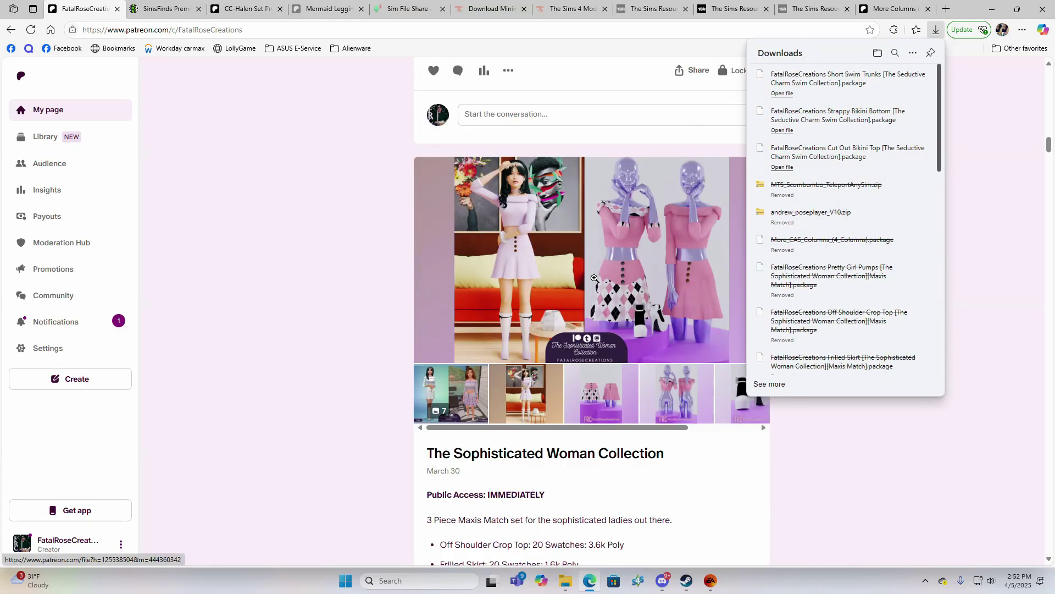
{"action": "scroll", "coordinate": [549, 396], "scroll_direction": "down", "scroll_amount": 4}
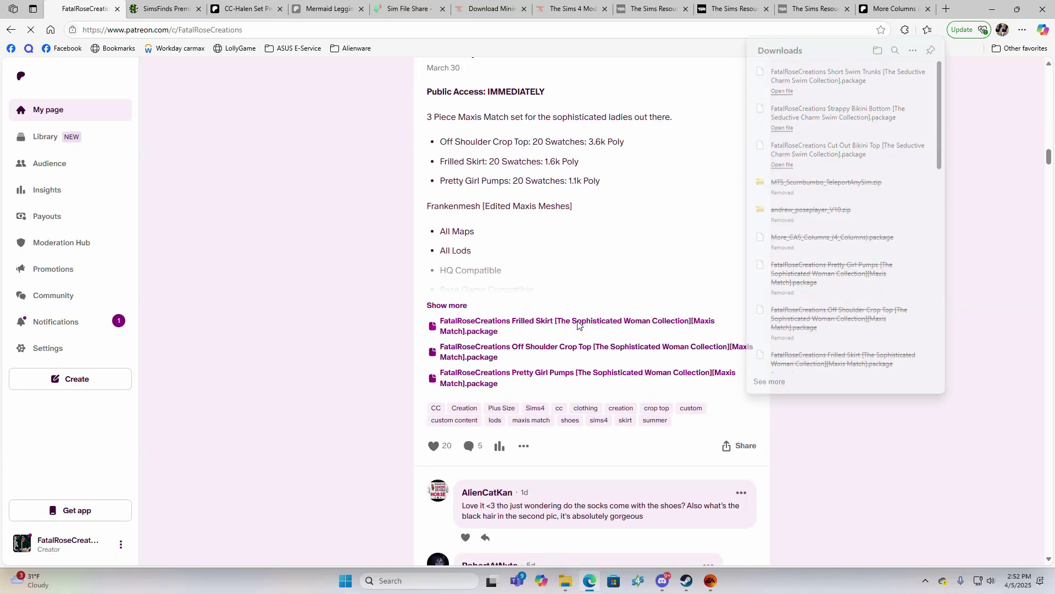
{"action": "left_click", "coordinate": [560, 374]}
Open the Build/Buy Mode CC collection from the creator's list of collections.
{"action": "scroll", "coordinate": [587, 355], "scroll_direction": "up", "scroll_amount": 20}
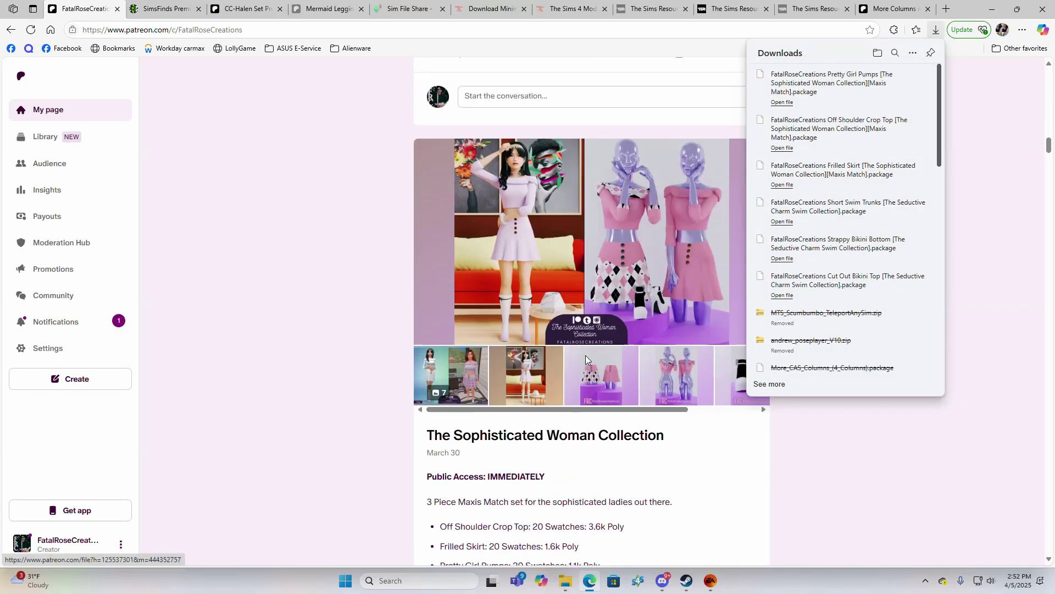
{"action": "scroll", "coordinate": [591, 354], "scroll_direction": "up", "scroll_amount": 15}
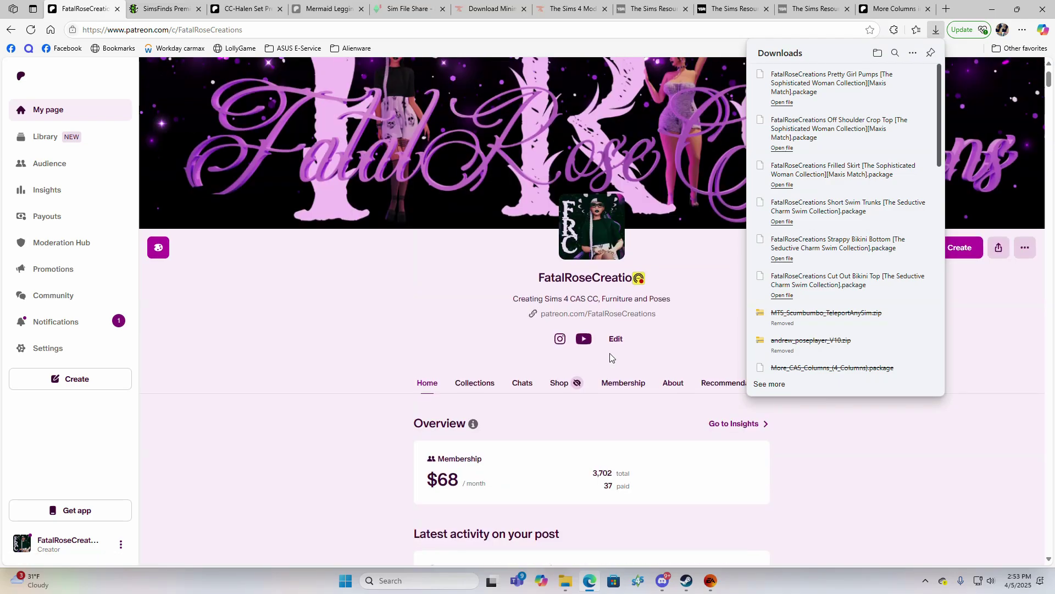
{"action": "left_click", "coordinate": [471, 385]}
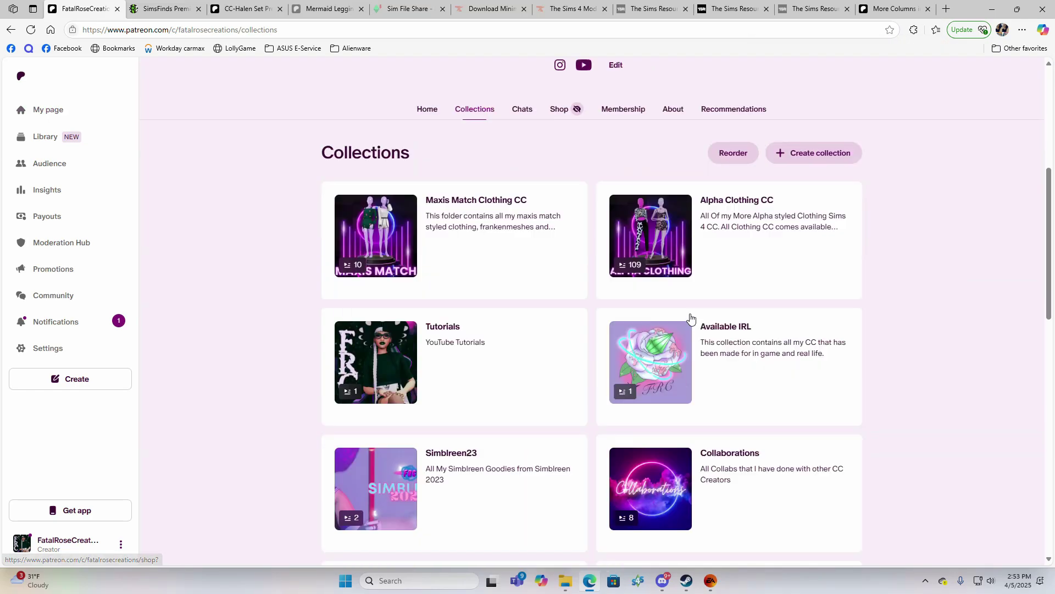
{"action": "scroll", "coordinate": [701, 349], "scroll_direction": "down", "scroll_amount": 4}
{"action": "left_click", "coordinate": [706, 440]}
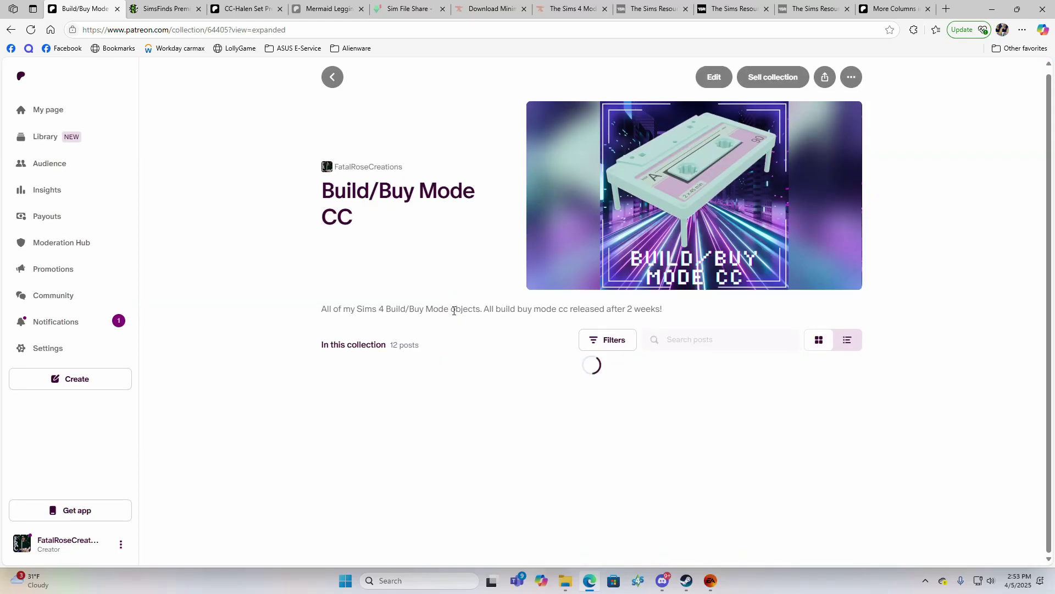
Open The Weeb Collection post and download its complete set as FatalRoseCreations The Weeb Collection.zip.
{"action": "scroll", "coordinate": [322, 275], "scroll_direction": "down", "scroll_amount": 5}
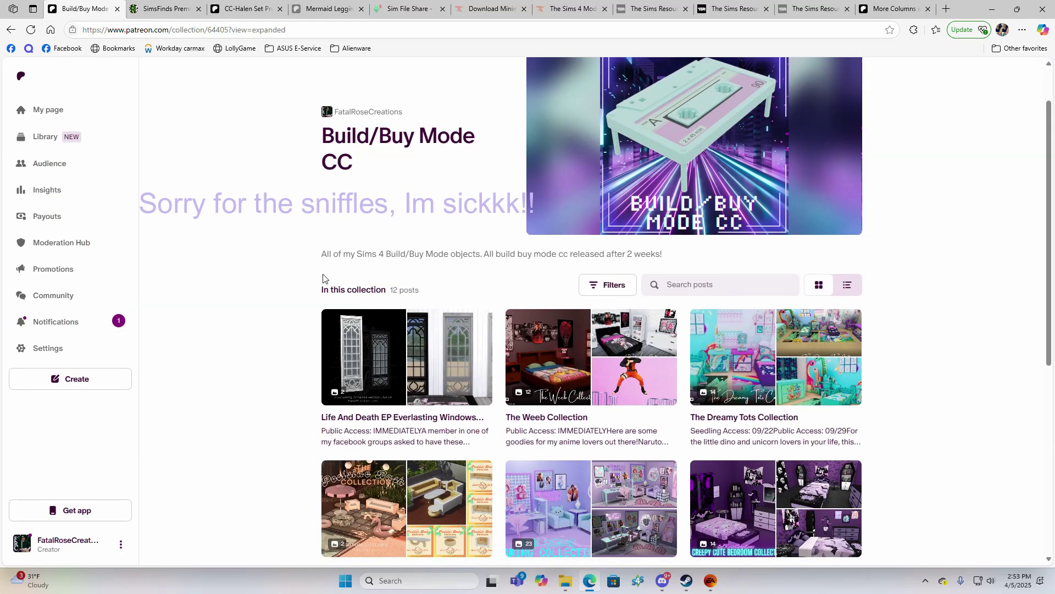
{"action": "left_click", "coordinate": [583, 168]}
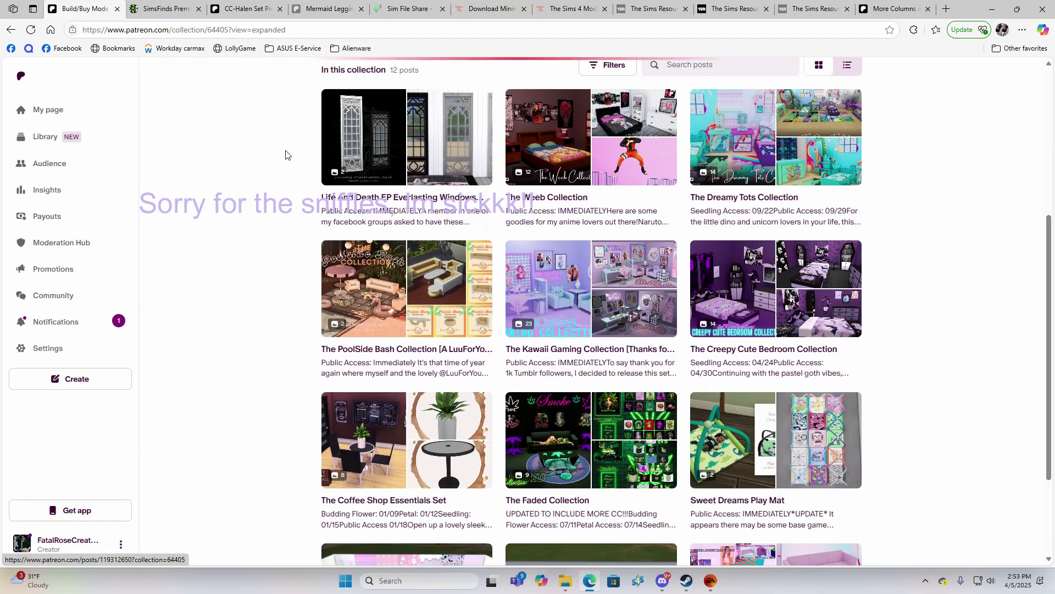
{"action": "scroll", "coordinate": [446, 304], "scroll_direction": "down", "scroll_amount": 15}
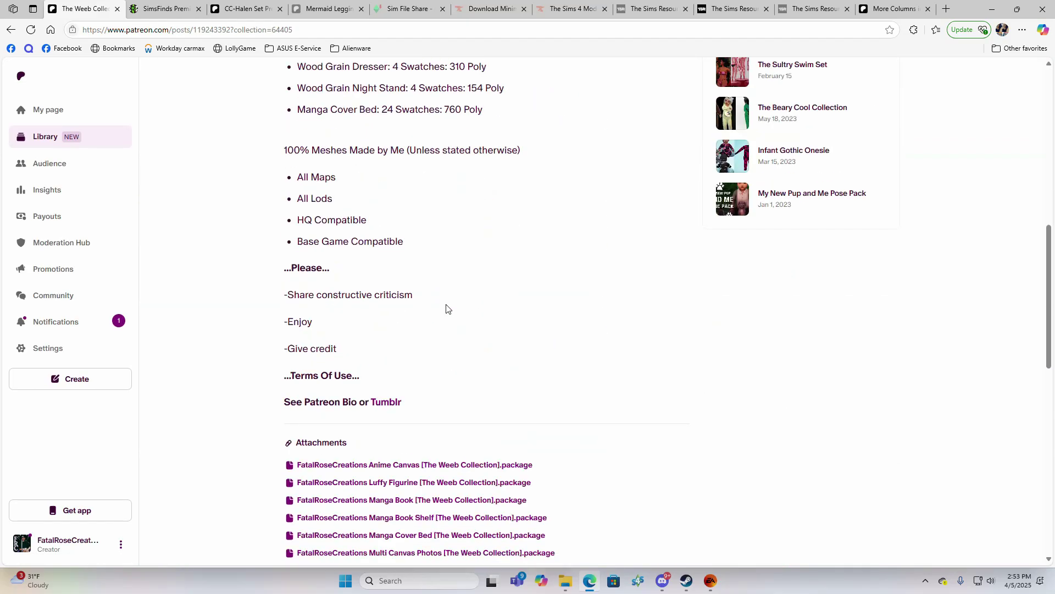
{"action": "left_click", "coordinate": [419, 385]}
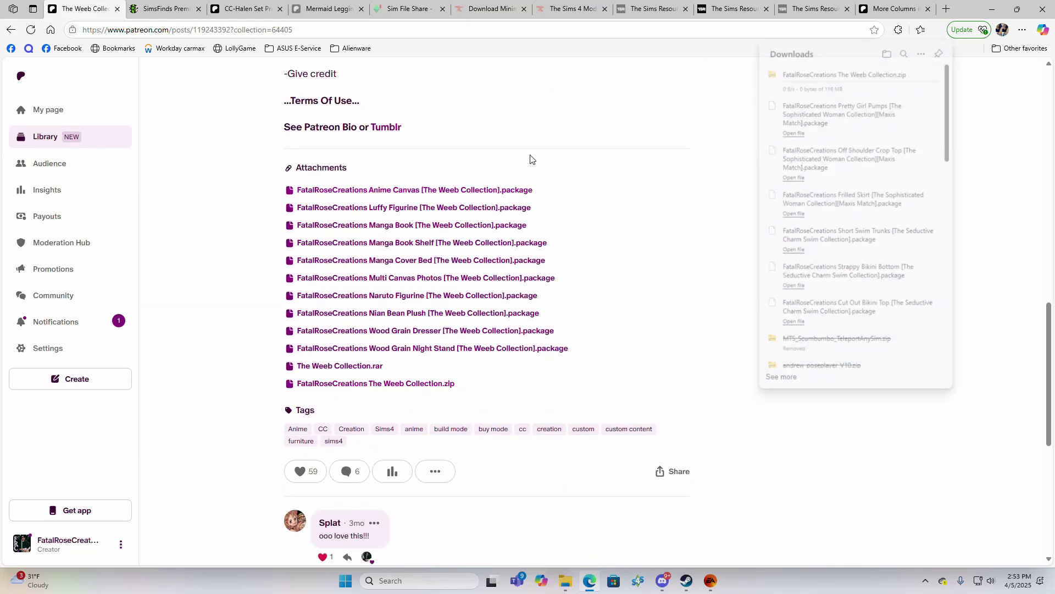
{"action": "scroll", "coordinate": [347, 210], "scroll_direction": "up", "scroll_amount": 10}
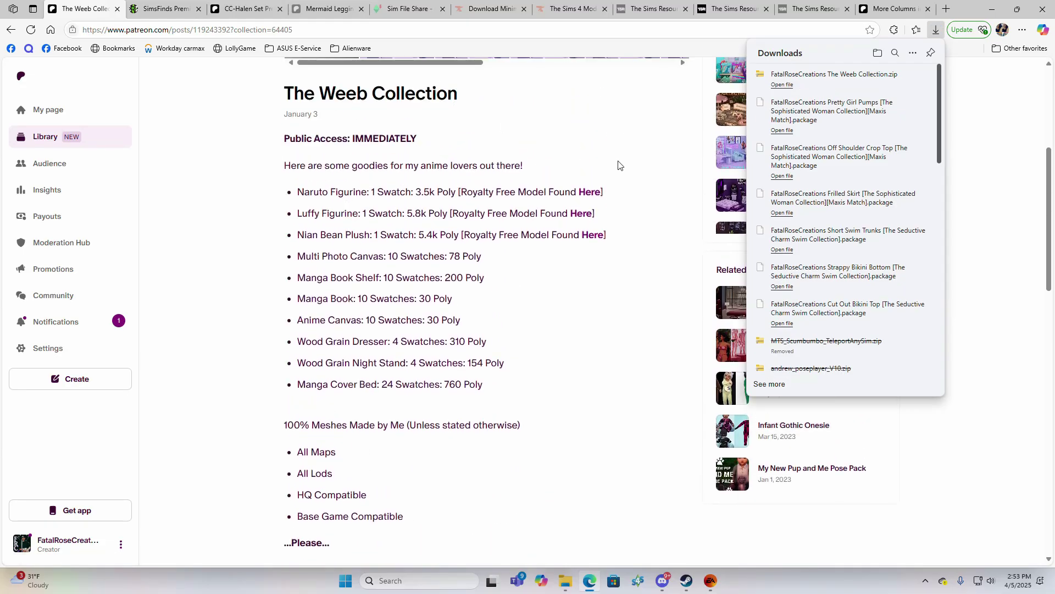
Switch to the SimsFinds site and show its trending Sims 4 content.
{"action": "left_click", "coordinate": [165, 9]}
{"action": "scroll", "coordinate": [356, 201], "scroll_direction": "up", "scroll_amount": 4}
{"action": "scroll", "coordinate": [356, 201], "scroll_direction": "up", "scroll_amount": 5}
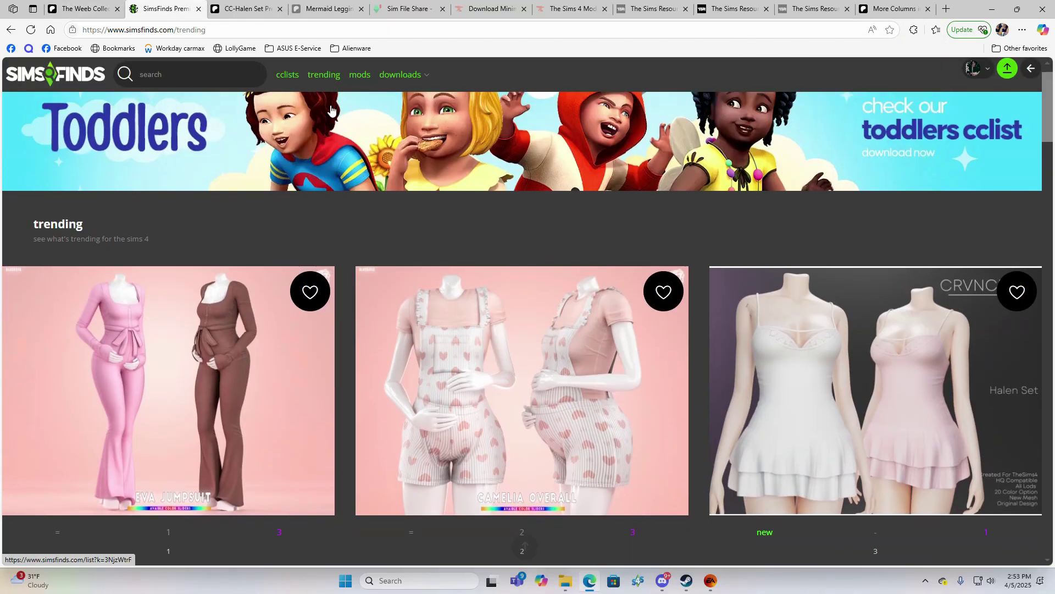
{"action": "left_click", "coordinate": [323, 74]}
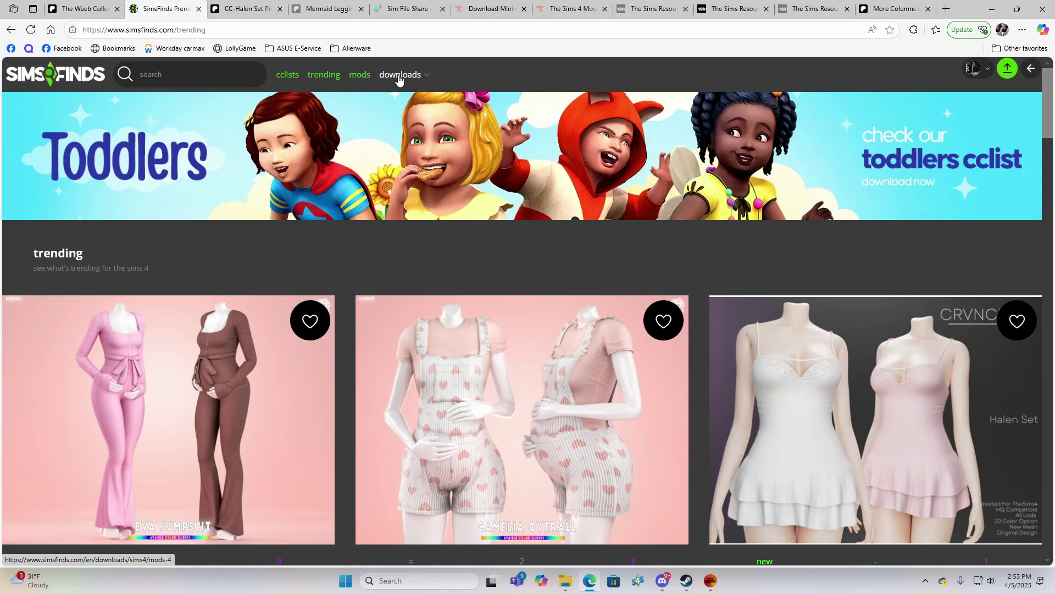
Download the Eva Jumpsuit, Camelia Overall and Sophie Dress pregnancy set packages from the trending items.
{"action": "scroll", "coordinate": [300, 230], "scroll_direction": "down", "scroll_amount": 3}
{"action": "mouse_move", "coordinate": [299, 231]}
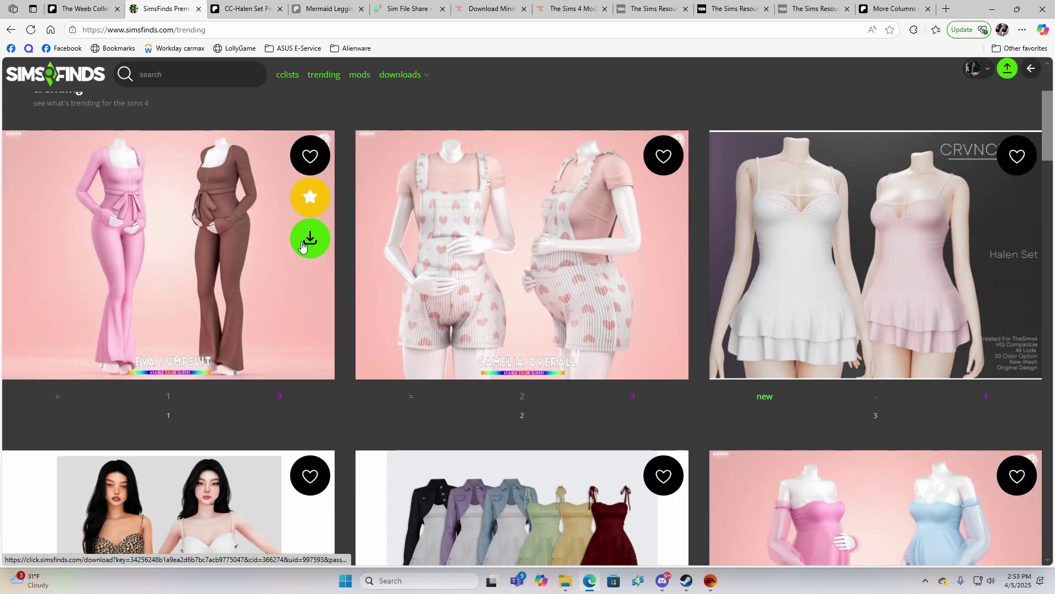
{"action": "left_click", "coordinate": [317, 246]}
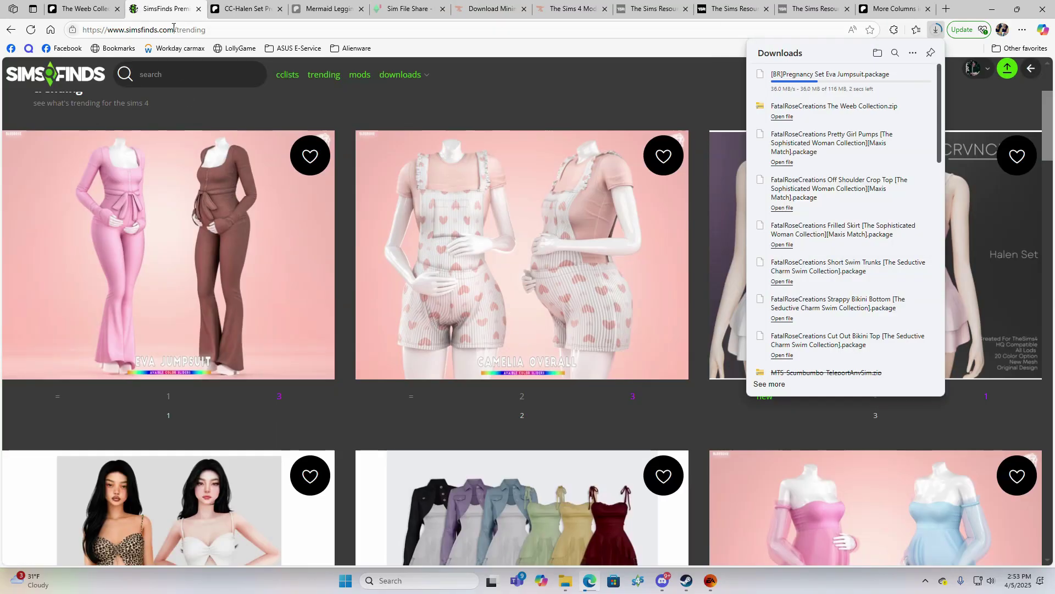
{"action": "left_click", "coordinate": [663, 242]}
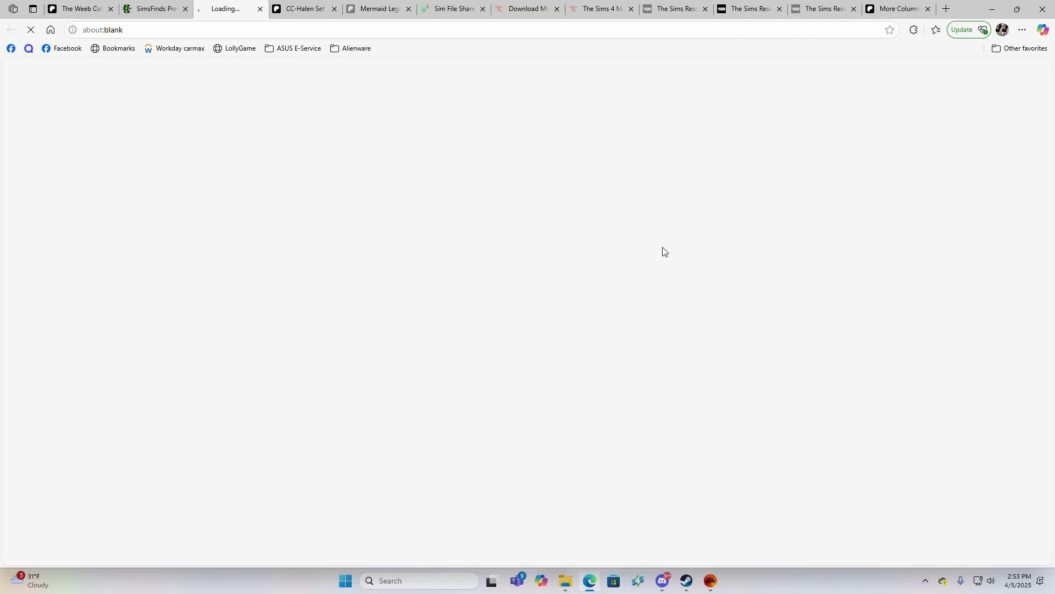
{"action": "scroll", "coordinate": [663, 252], "scroll_direction": "down", "scroll_amount": 8}
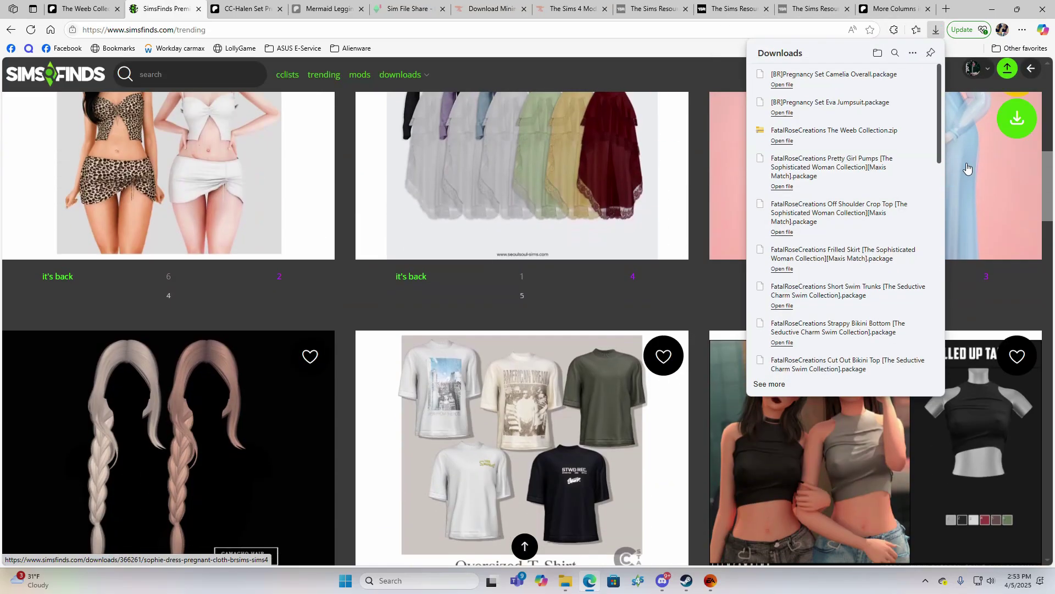
{"action": "left_click", "coordinate": [1016, 115]}
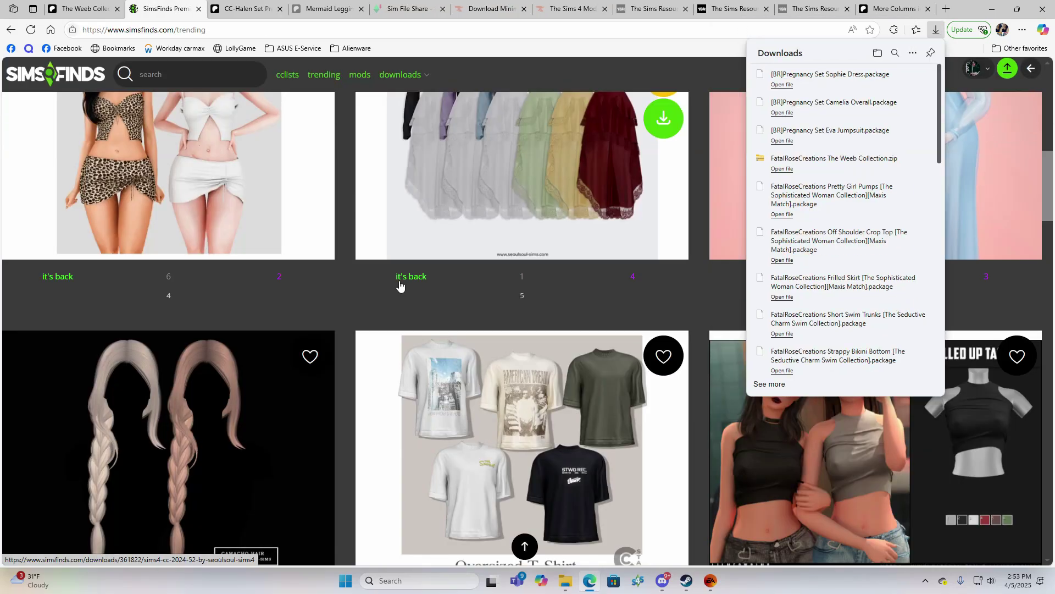
Find the RIMINGS New Gift Box 23 dresses among the trending items and open their download page.
{"action": "scroll", "coordinate": [373, 308], "scroll_direction": "down", "scroll_amount": 4}
{"action": "scroll", "coordinate": [372, 308], "scroll_direction": "down", "scroll_amount": 10}
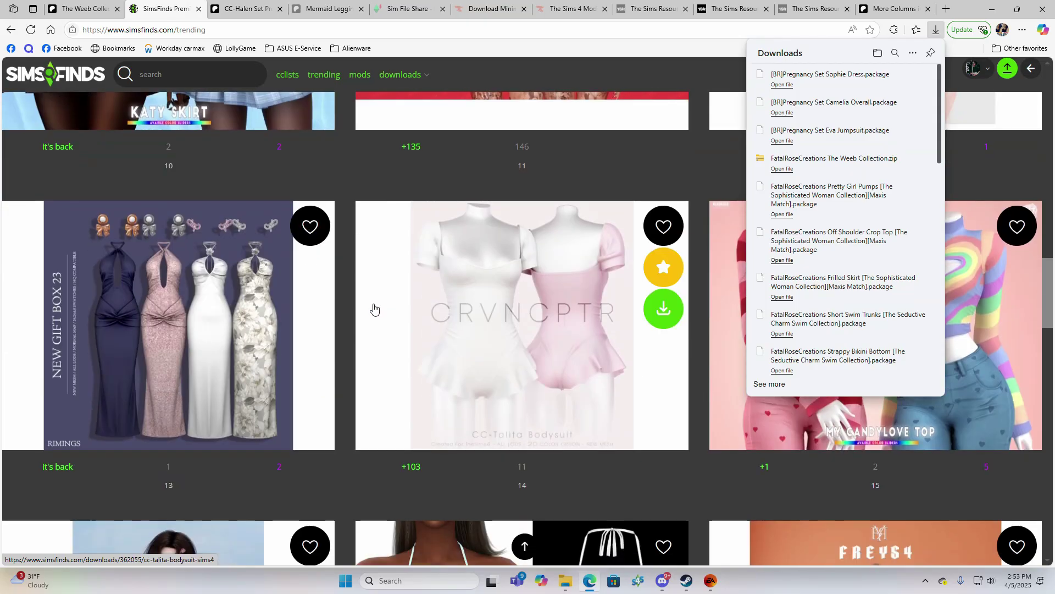
{"action": "scroll", "coordinate": [373, 307], "scroll_direction": "down", "scroll_amount": 1}
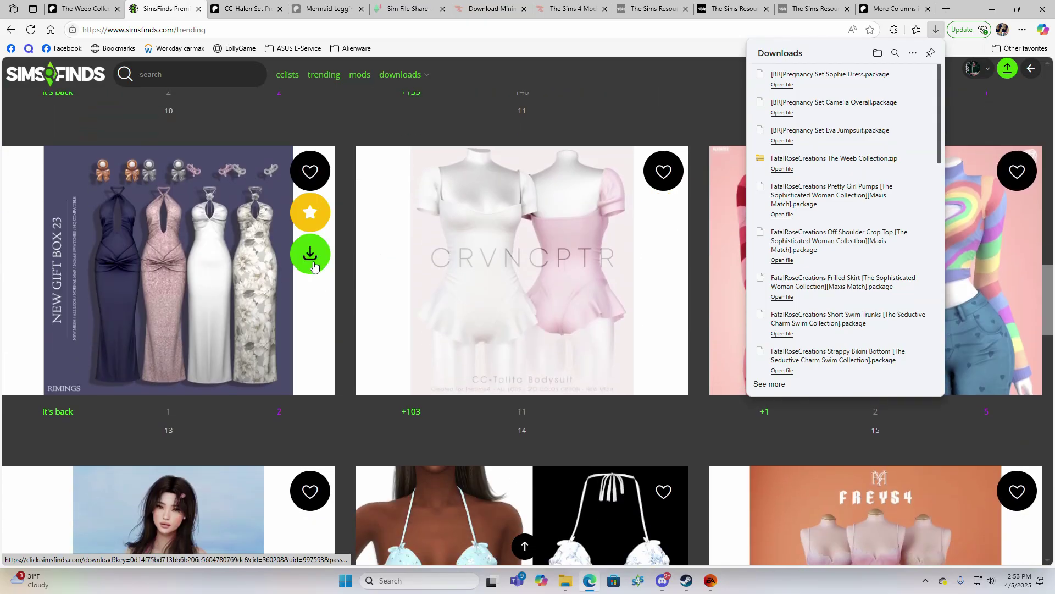
{"action": "left_click", "coordinate": [311, 258]}
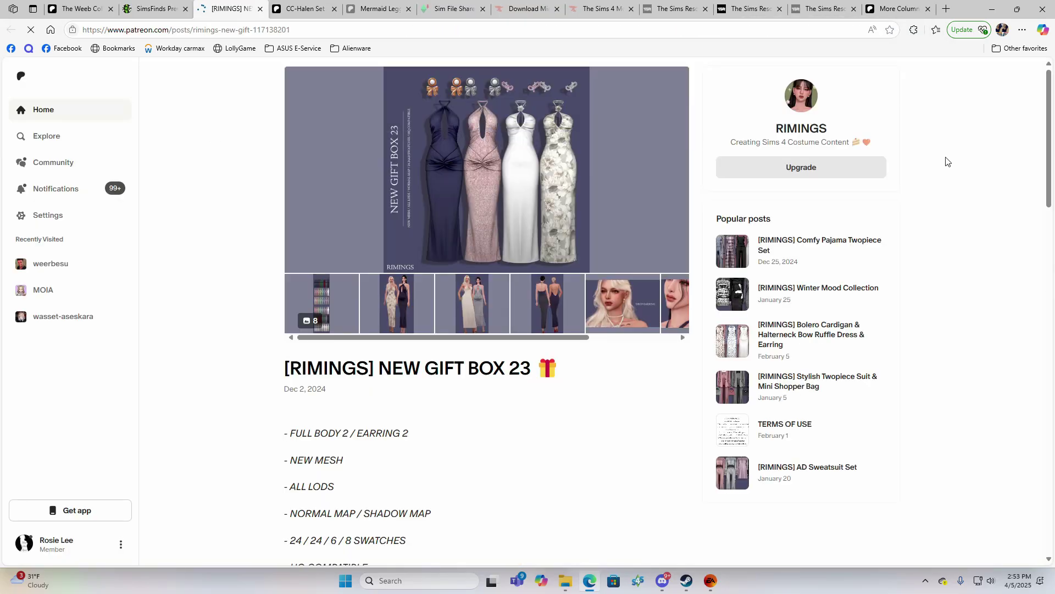
Download the Drop Earring, Halterneck Maxi Dress, Mini Earring and Rose Brooch Maxi Dress packages attached to the New Gift Box 23 post.
{"action": "scroll", "coordinate": [629, 330], "scroll_direction": "down", "scroll_amount": 9}
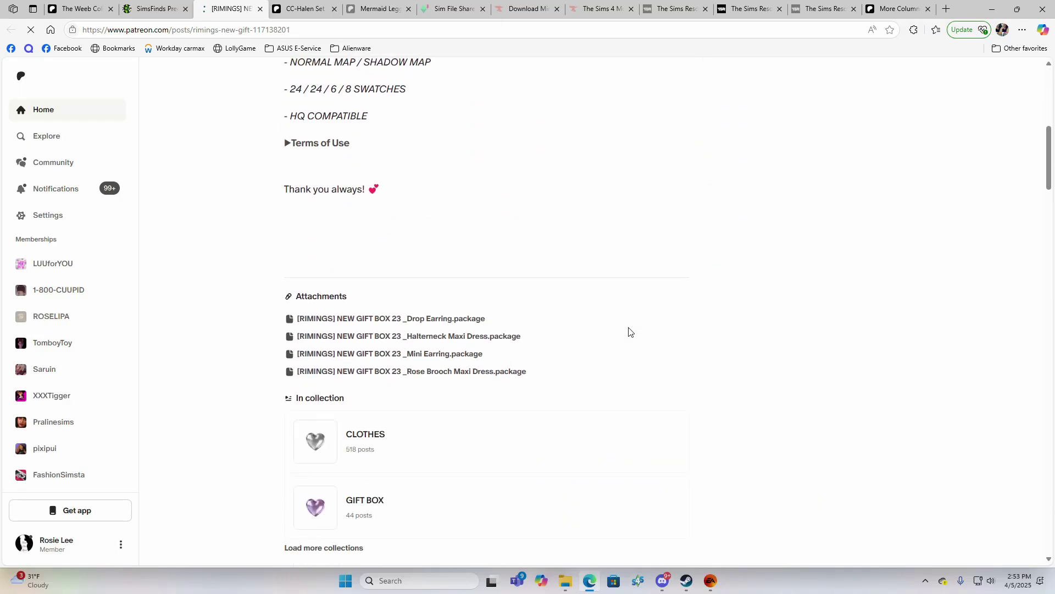
{"action": "left_click", "coordinate": [370, 278]}
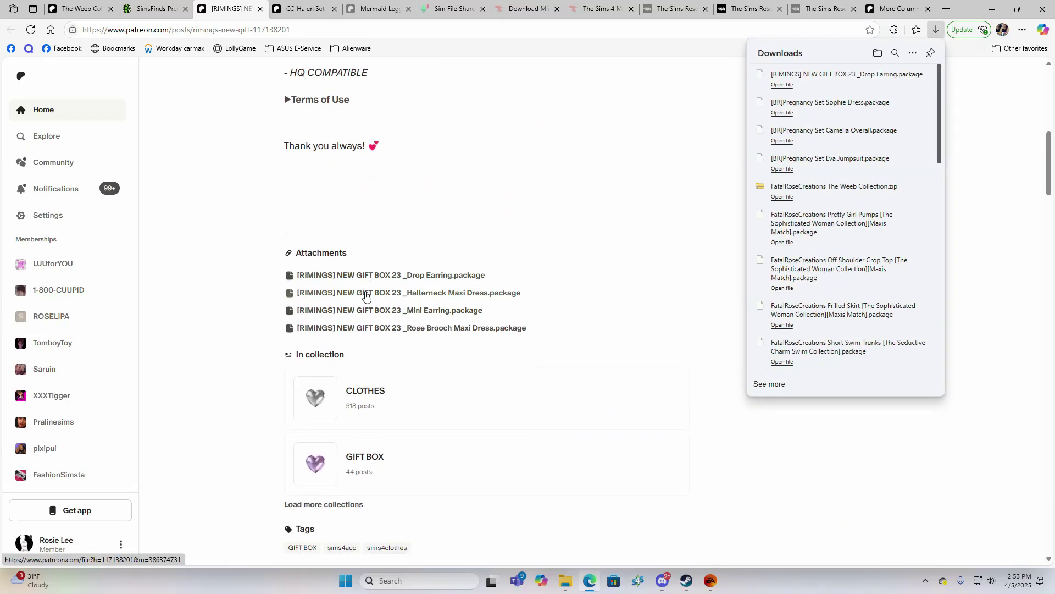
{"action": "left_click", "coordinate": [380, 311]}
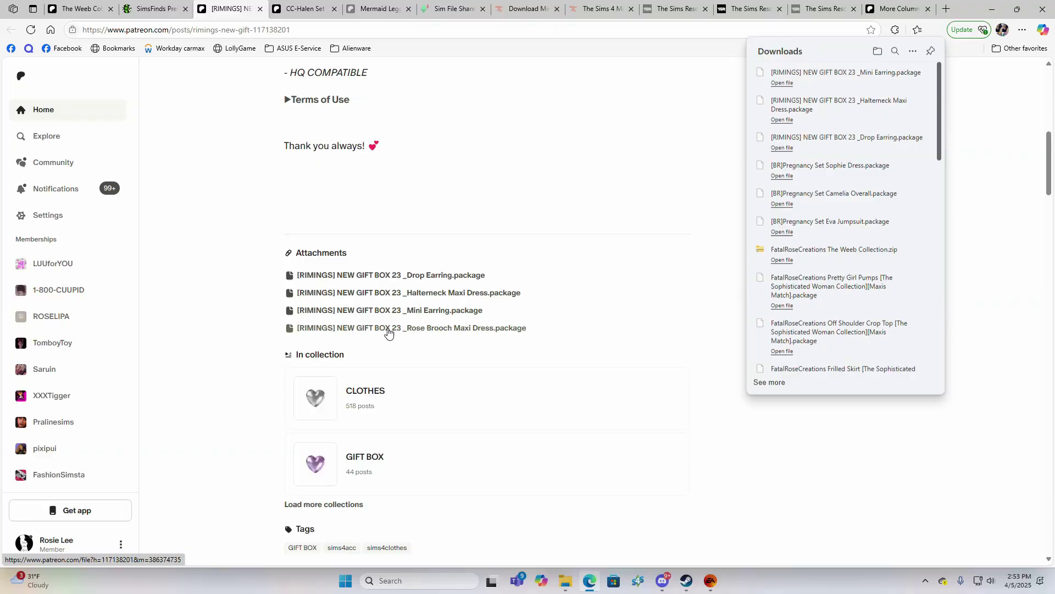
{"action": "left_click", "coordinate": [384, 329]}
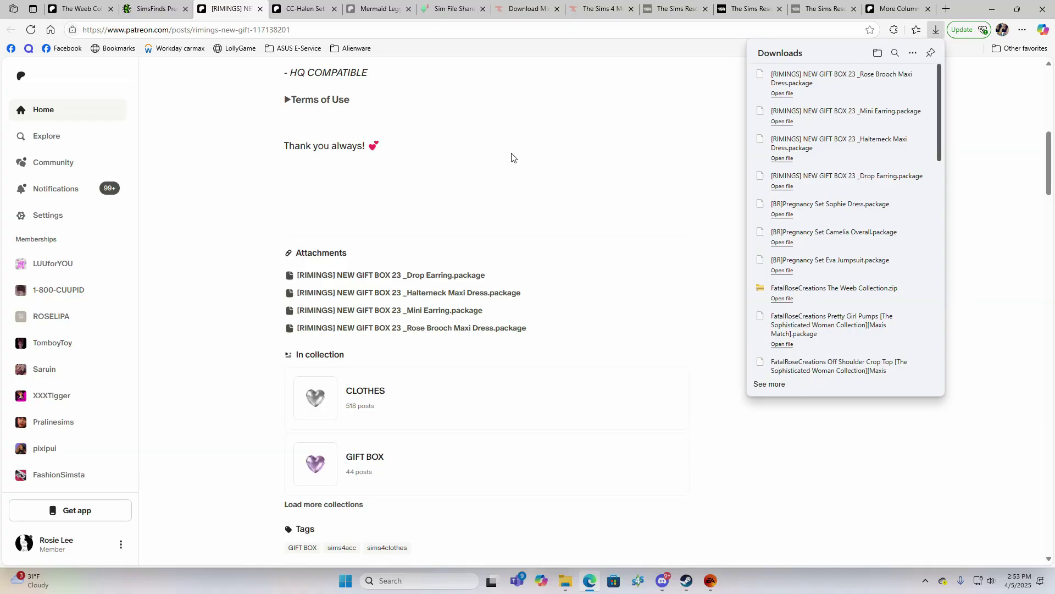
Switch to CurseForge's Minimalist (CAS Background) download page and retry the archive's download.
{"action": "left_click", "coordinate": [511, 16]}
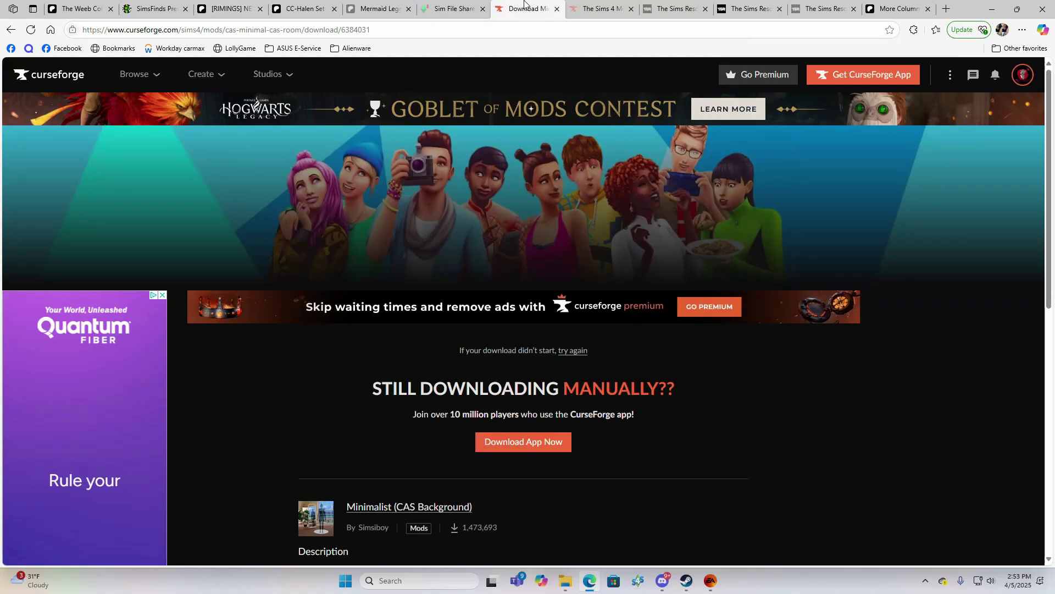
{"action": "scroll", "coordinate": [396, 99], "scroll_direction": "down", "scroll_amount": 4}
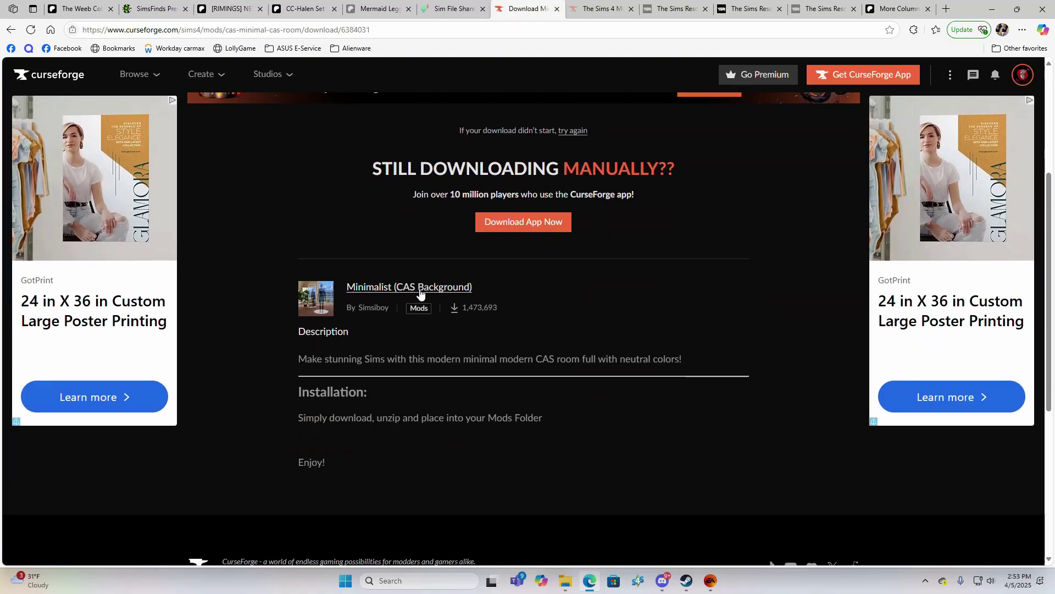
{"action": "scroll", "coordinate": [483, 263], "scroll_direction": "up", "scroll_amount": 2}
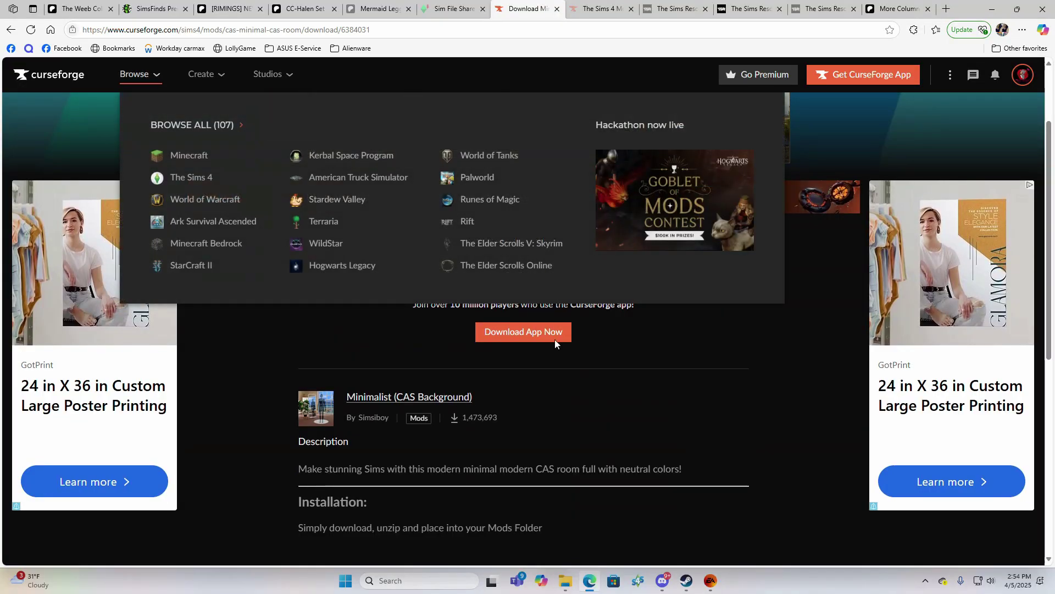
{"action": "left_click", "coordinate": [581, 242]}
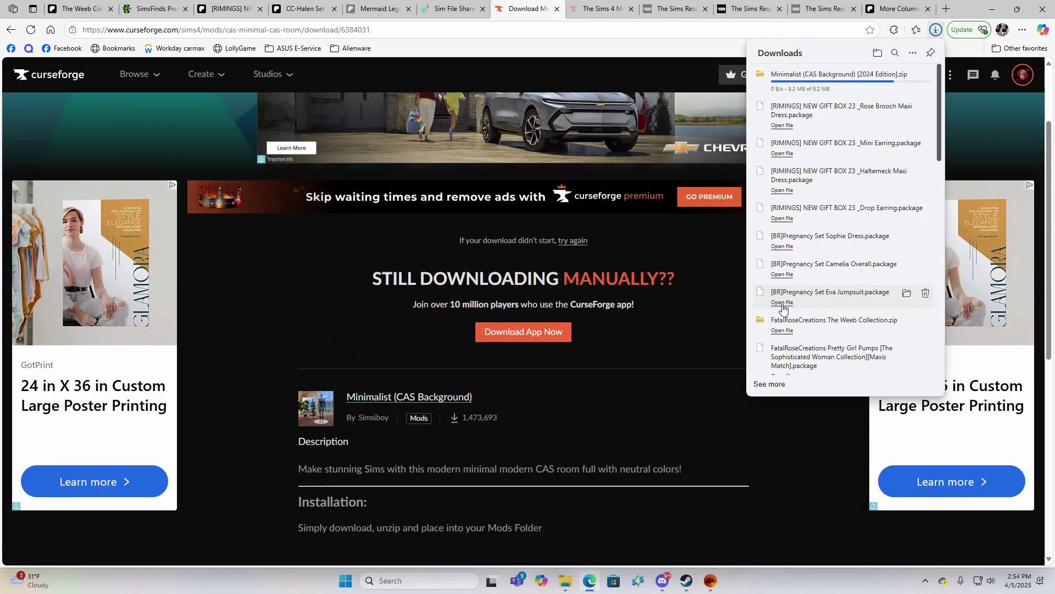
Return to the CurseForge Sims 4 mods listing and search it for "Loading Screen".
{"action": "left_click", "coordinate": [11, 29]}
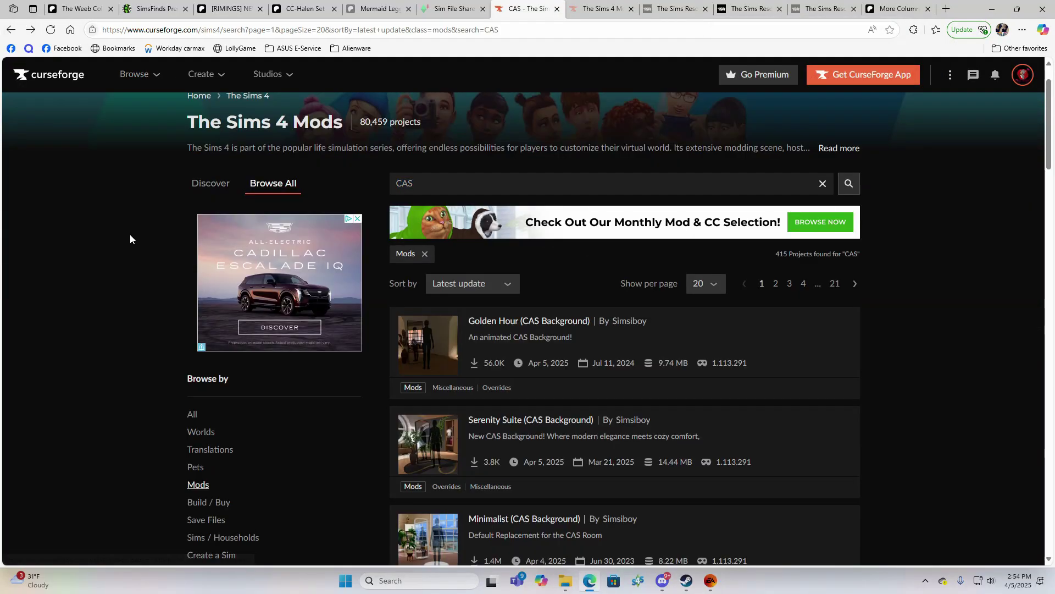
{"action": "left_click", "coordinate": [432, 184]}
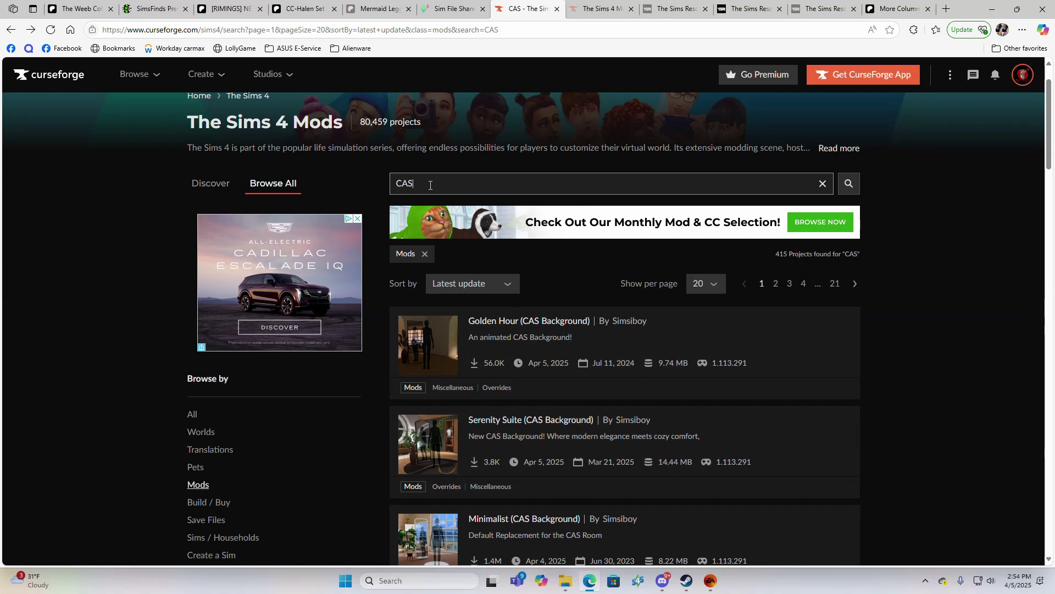
{"action": "type", "text": "Load"}
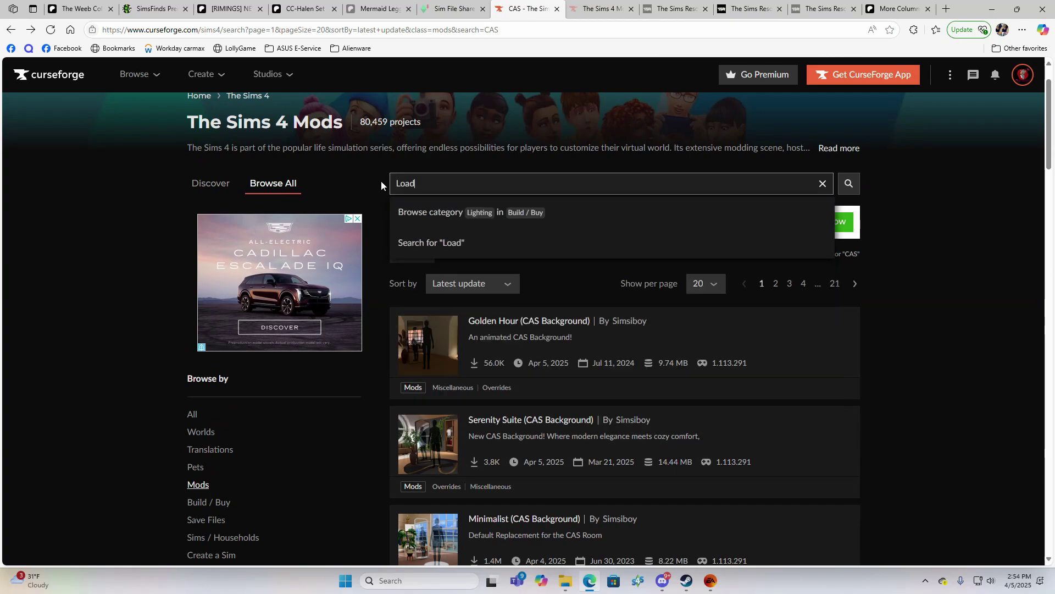
{"action": "type", "text": "ing Screen"}
{"action": "key", "text": "Return"}
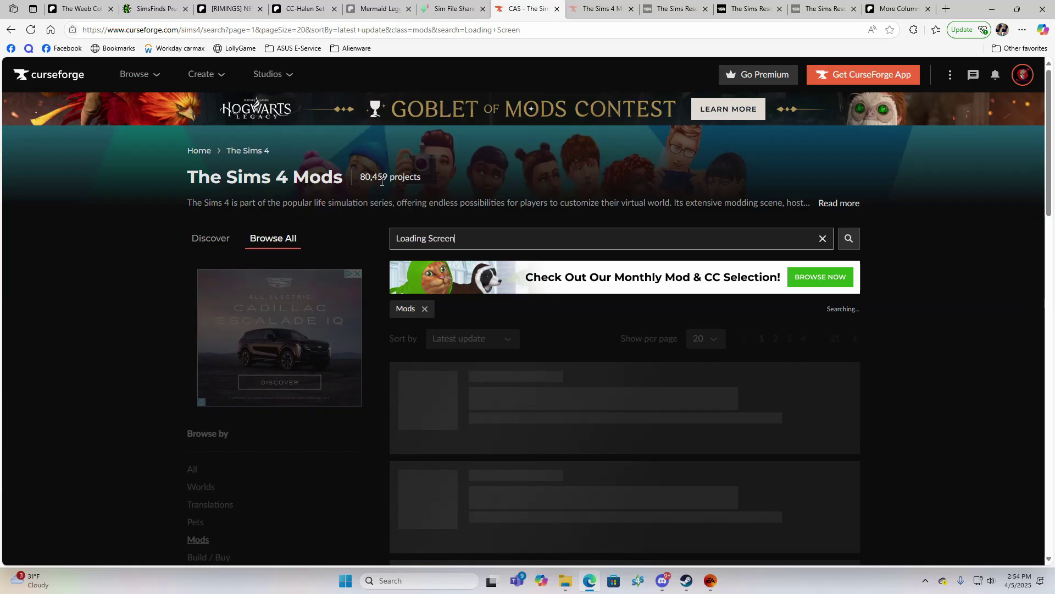
Download the Loading Screen Flowers 4 mod from the search results.
{"action": "scroll", "coordinate": [390, 187], "scroll_direction": "down", "scroll_amount": 10}
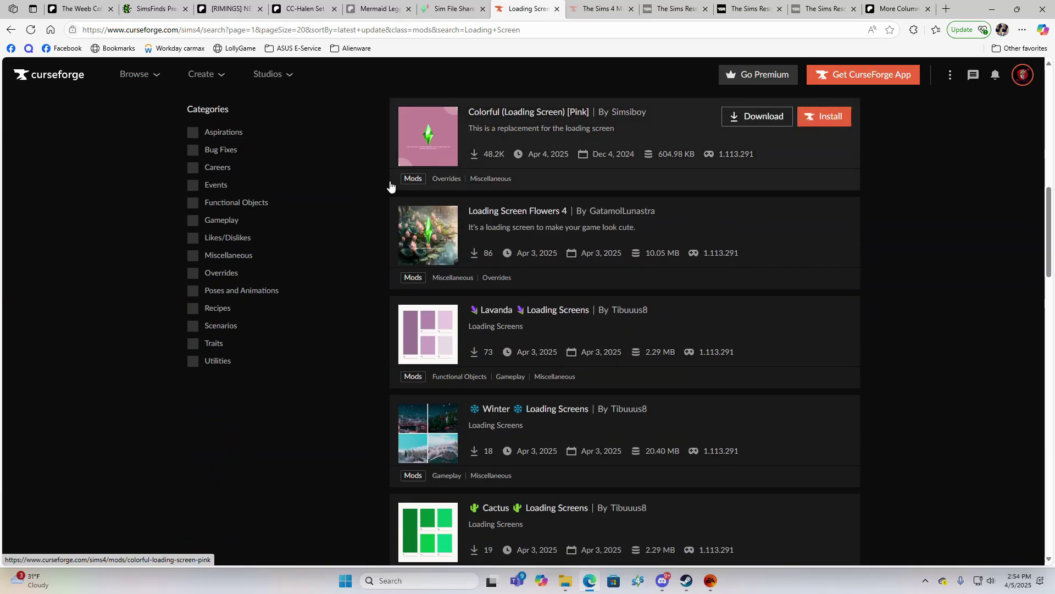
{"action": "left_click", "coordinate": [761, 219]}
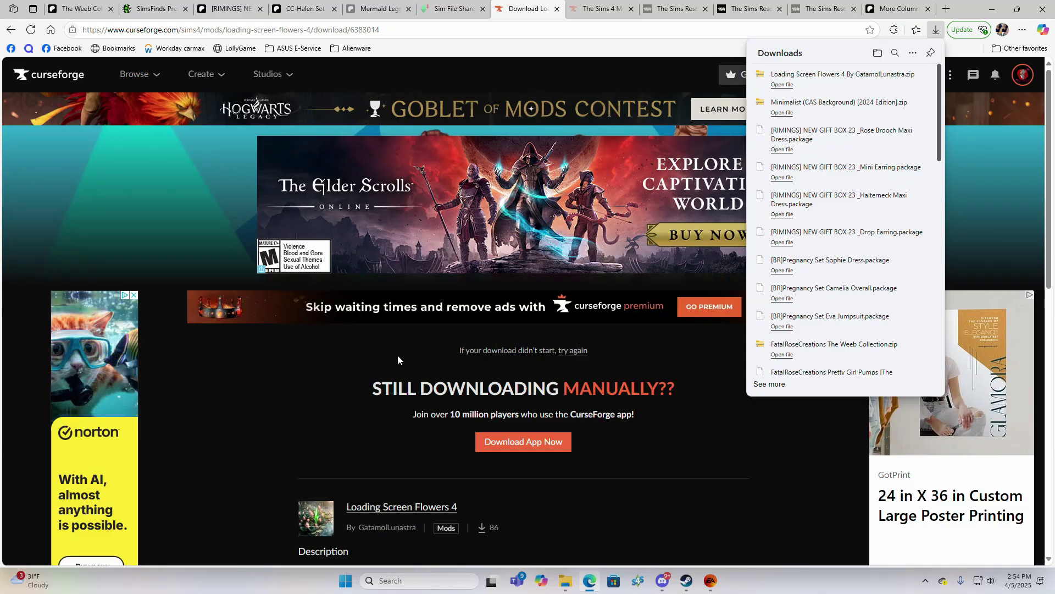
{"action": "scroll", "coordinate": [385, 352], "scroll_direction": "down", "scroll_amount": 3}
{"action": "scroll", "coordinate": [286, 322], "scroll_direction": "up", "scroll_amount": 3}
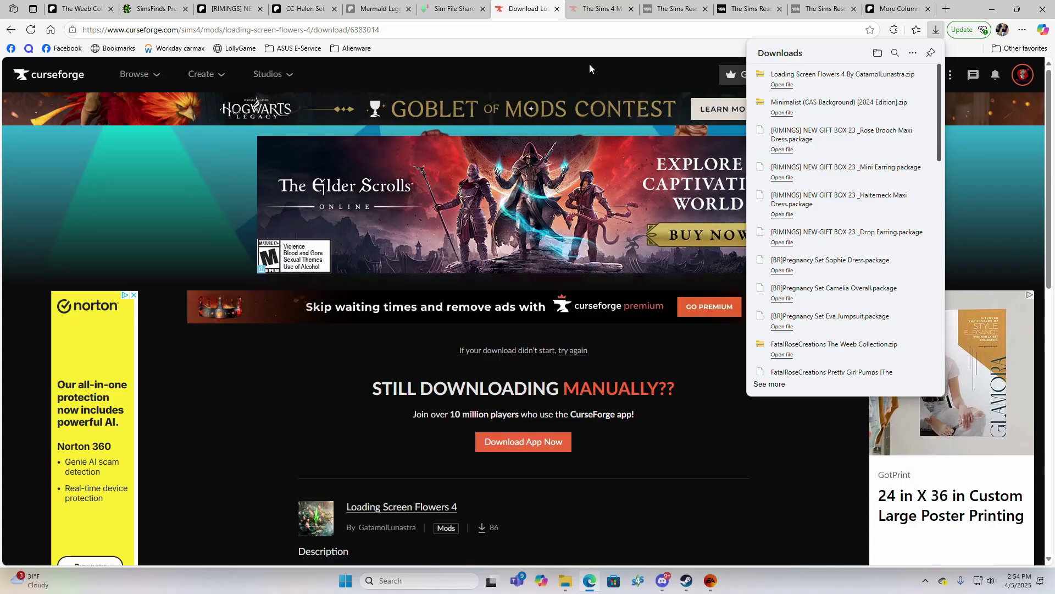
Switch to the general CurseForge Sims 4 mods listing and request the MC Command Center download.
{"action": "left_click", "coordinate": [599, 11]}
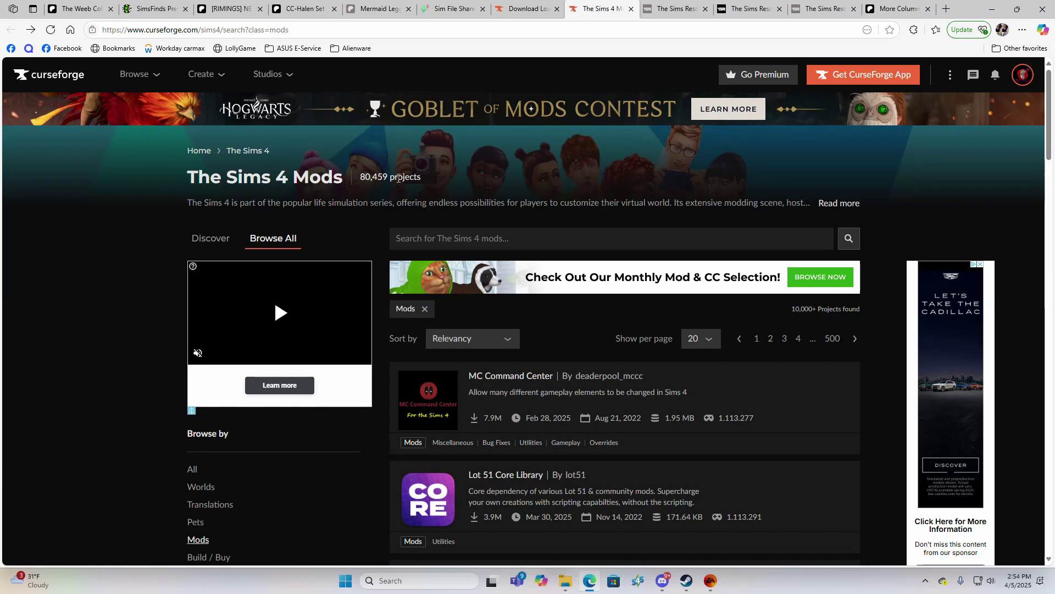
{"action": "scroll", "coordinate": [429, 203], "scroll_direction": "down", "scroll_amount": 3}
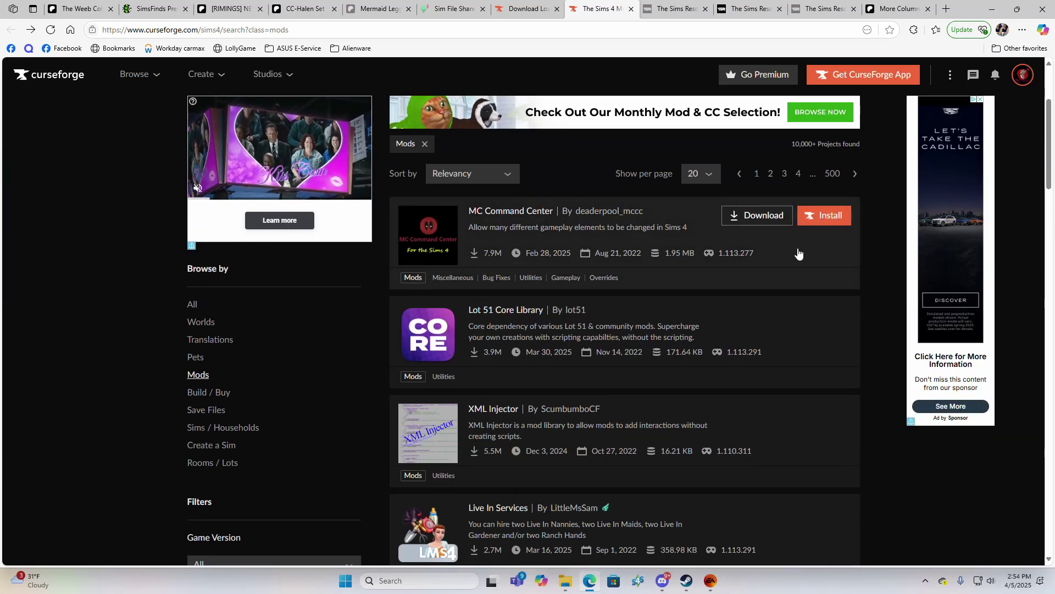
{"action": "left_click", "coordinate": [776, 225]}
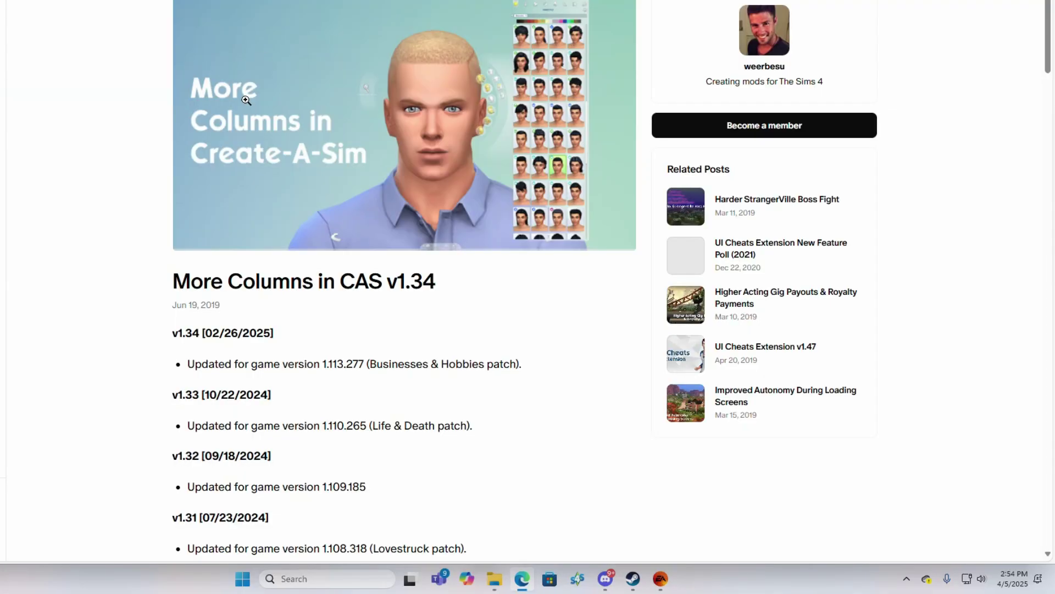
Download the 4-column package attached to the More Columns in CAS v1.34 post on Patreon.
{"action": "scroll", "coordinate": [467, 334], "scroll_direction": "down", "scroll_amount": 20}
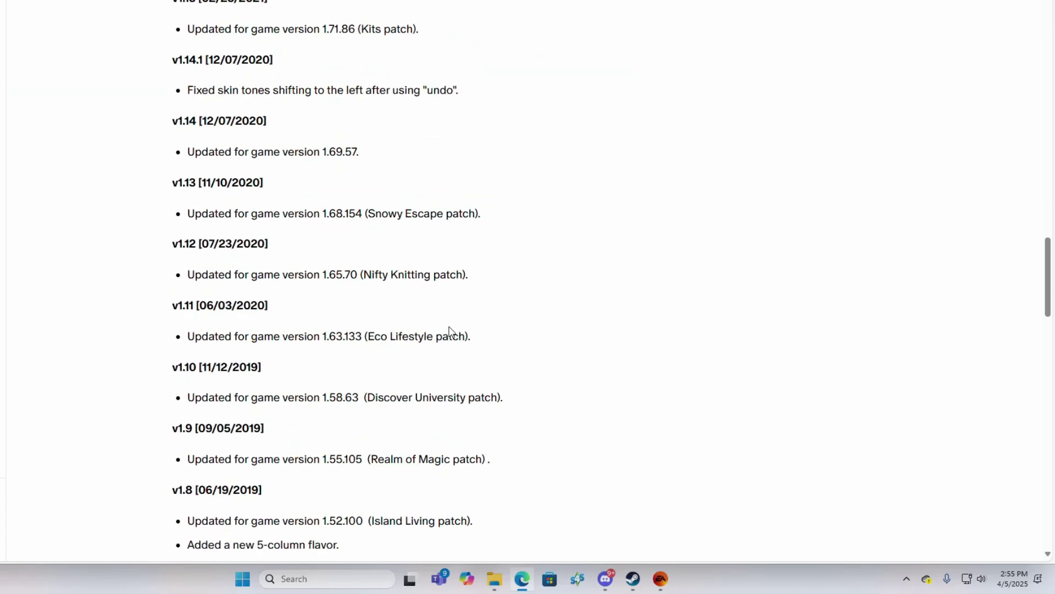
{"action": "scroll", "coordinate": [449, 330], "scroll_direction": "down", "scroll_amount": 15}
{"action": "scroll", "coordinate": [447, 330], "scroll_direction": "up", "scroll_amount": 3}
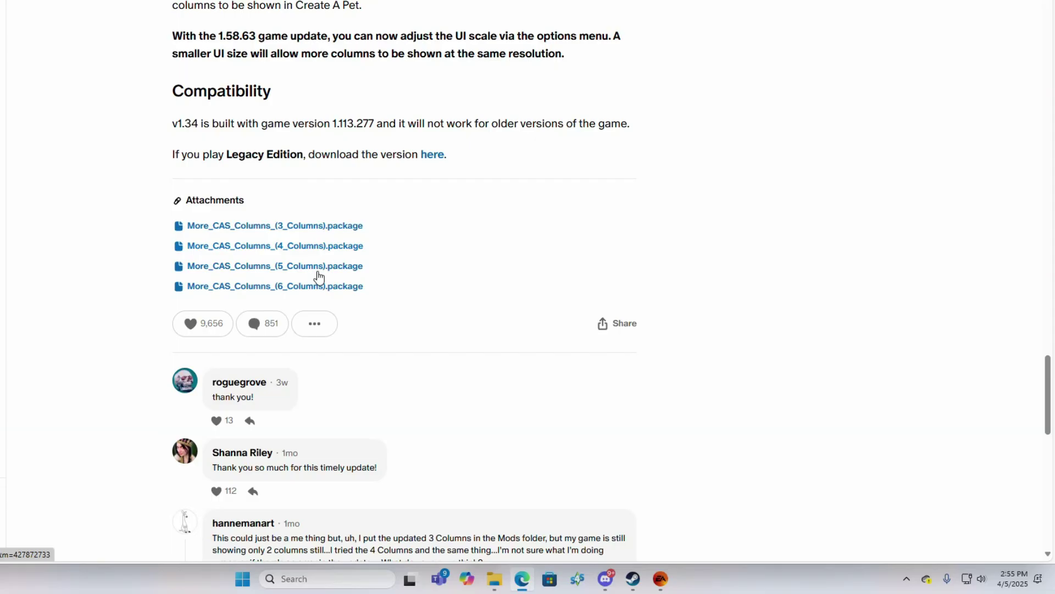
{"action": "scroll", "coordinate": [324, 275], "scroll_direction": "up", "scroll_amount": 20}
{"action": "scroll", "coordinate": [328, 278], "scroll_direction": "up", "scroll_amount": 12}
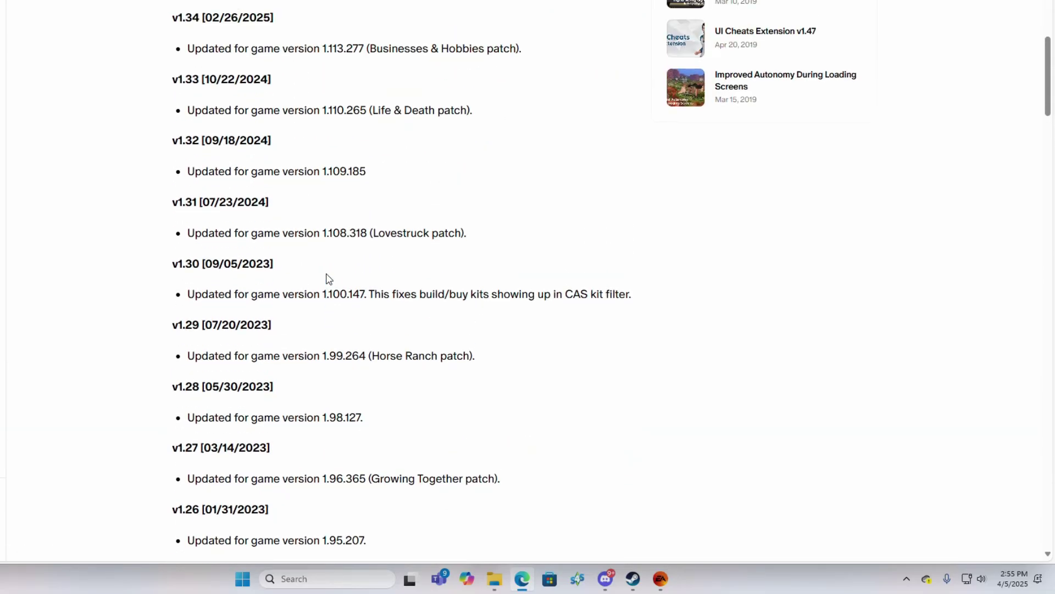
{"action": "scroll", "coordinate": [325, 269], "scroll_direction": "down", "scroll_amount": 20}
{"action": "scroll", "coordinate": [325, 269], "scroll_direction": "down", "scroll_amount": 20}
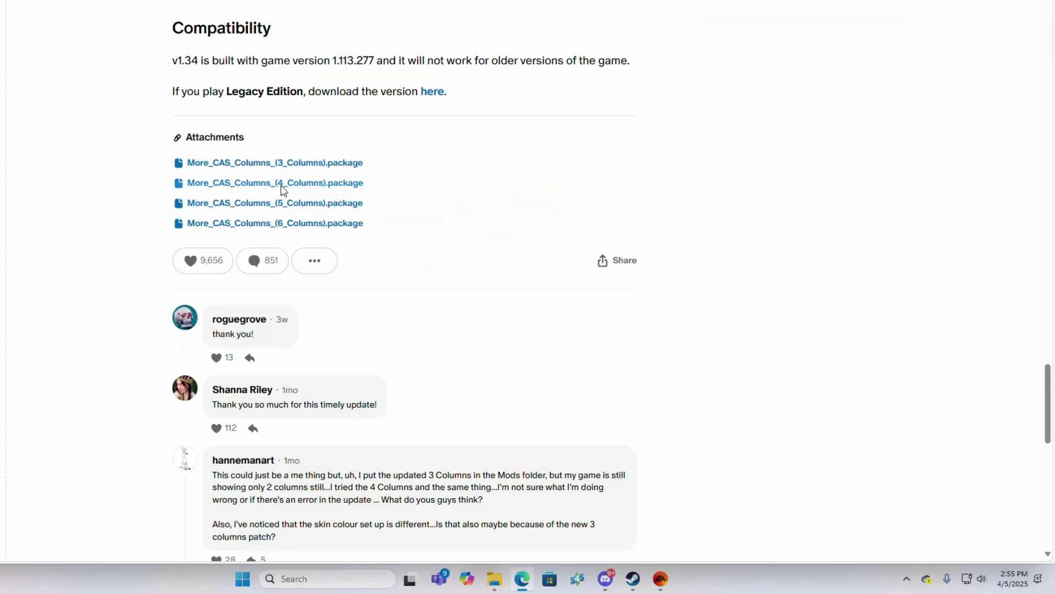
{"action": "left_click", "coordinate": [282, 185]}
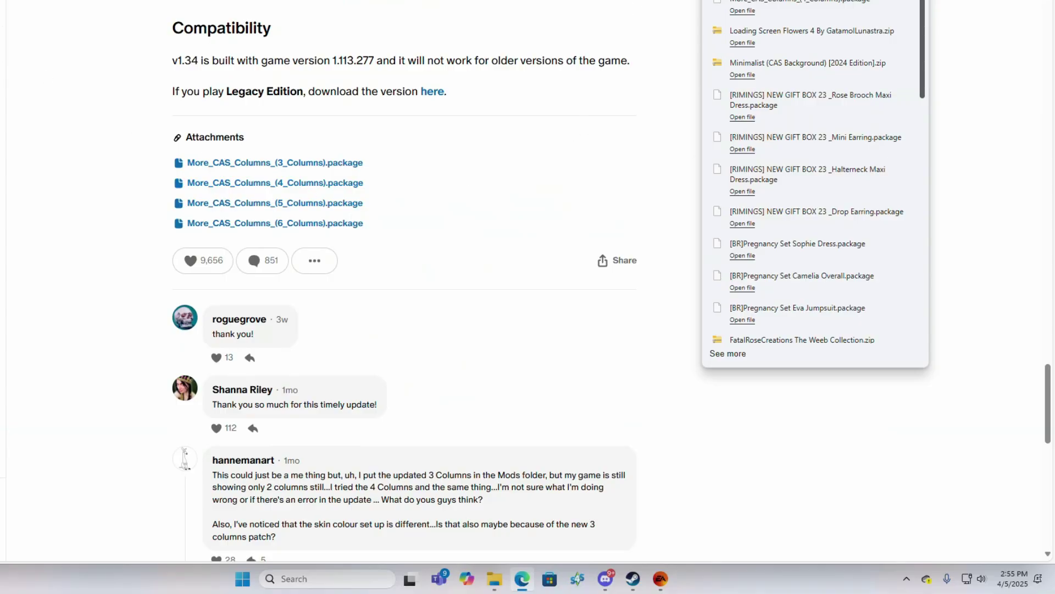
Switch to The Sims Resource's Sims 4 Lots page and empty the download basket.
{"action": "left_click", "coordinate": [687, 14]}
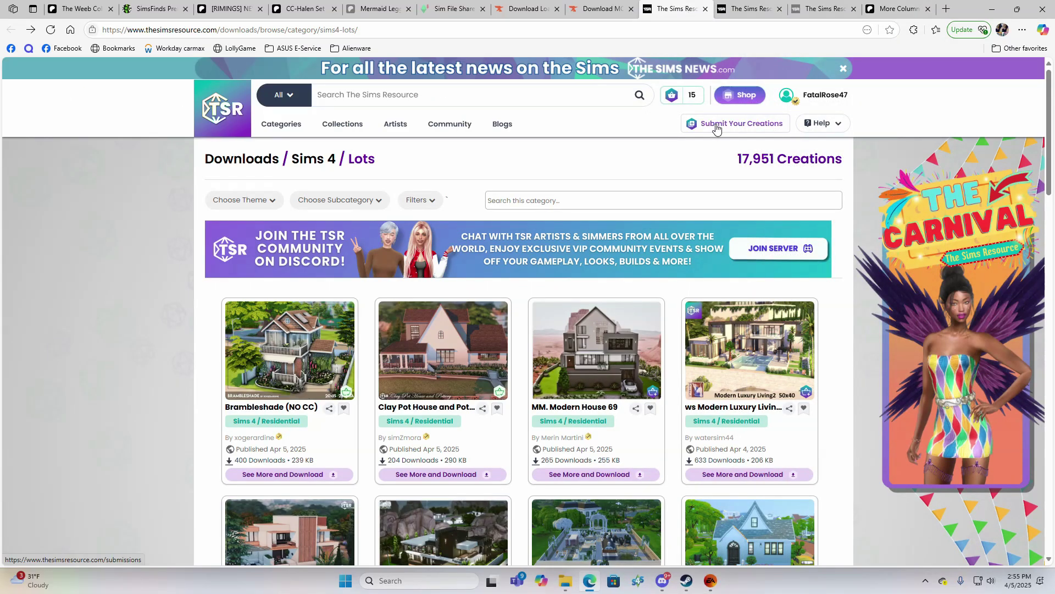
{"action": "left_click", "coordinate": [682, 95]}
{"action": "left_click", "coordinate": [241, 104]}
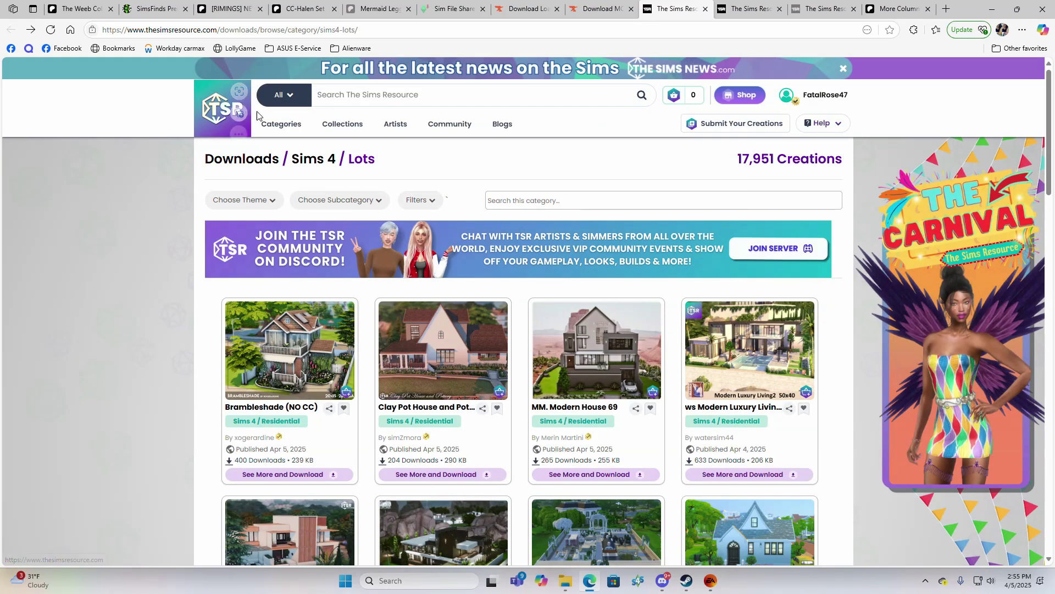
Browse the Sims 4 lots, open MM. Family Mansion 4 and add it to the basket.
{"action": "mouse_move", "coordinate": [281, 122]}
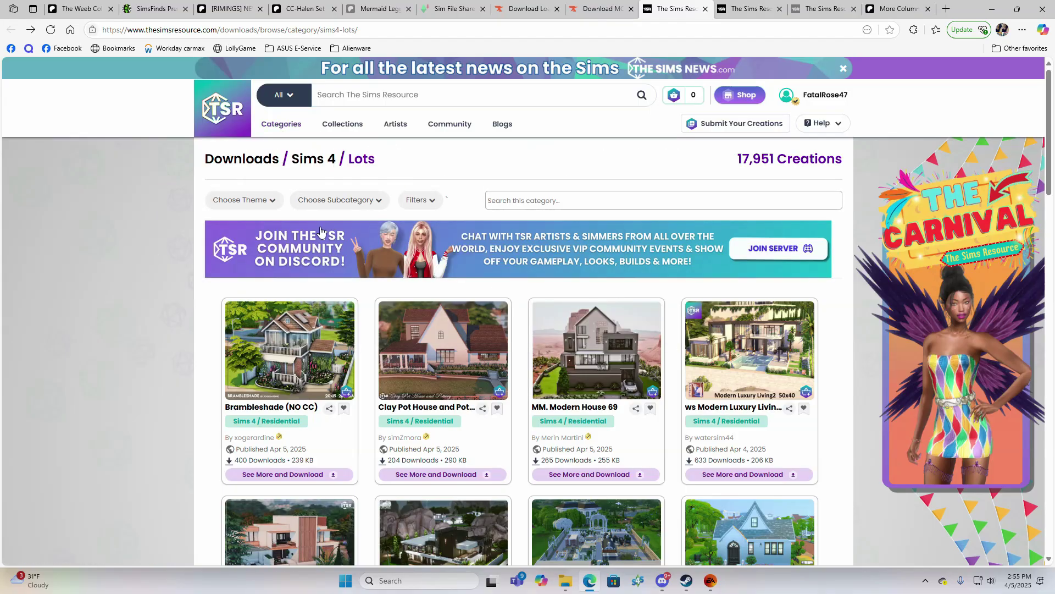
{"action": "scroll", "coordinate": [447, 183], "scroll_direction": "down", "scroll_amount": 1}
{"action": "scroll", "coordinate": [385, 324], "scroll_direction": "down", "scroll_amount": 3}
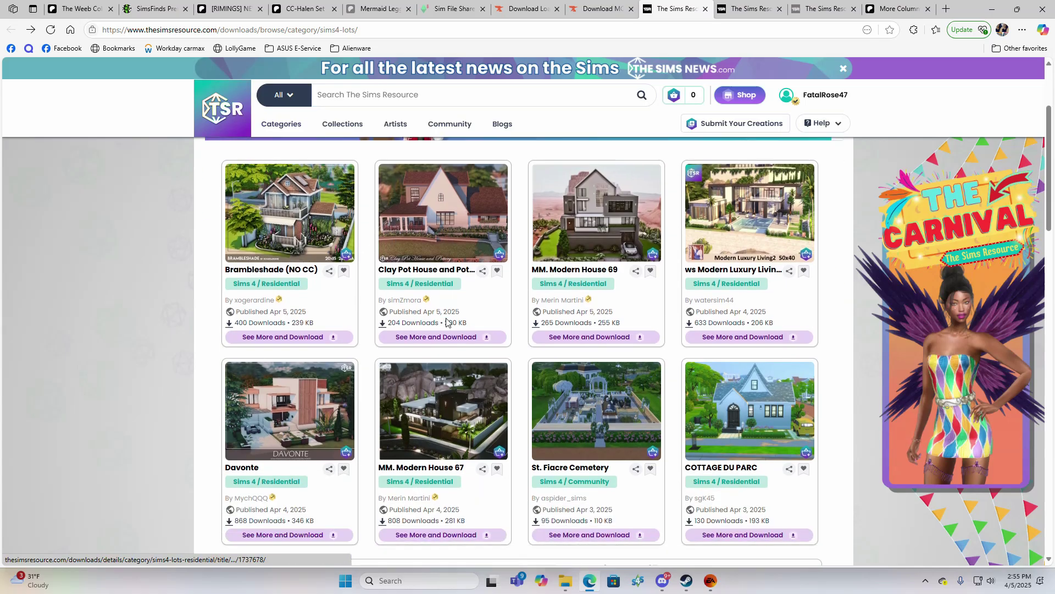
{"action": "scroll", "coordinate": [446, 319], "scroll_direction": "down", "scroll_amount": 7}
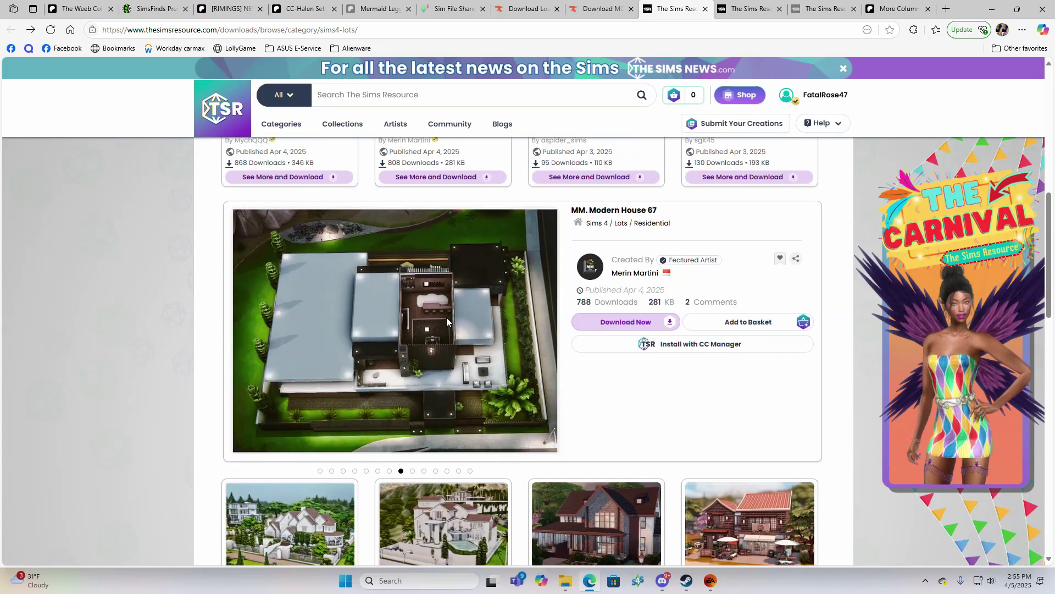
{"action": "left_click", "coordinate": [311, 325]}
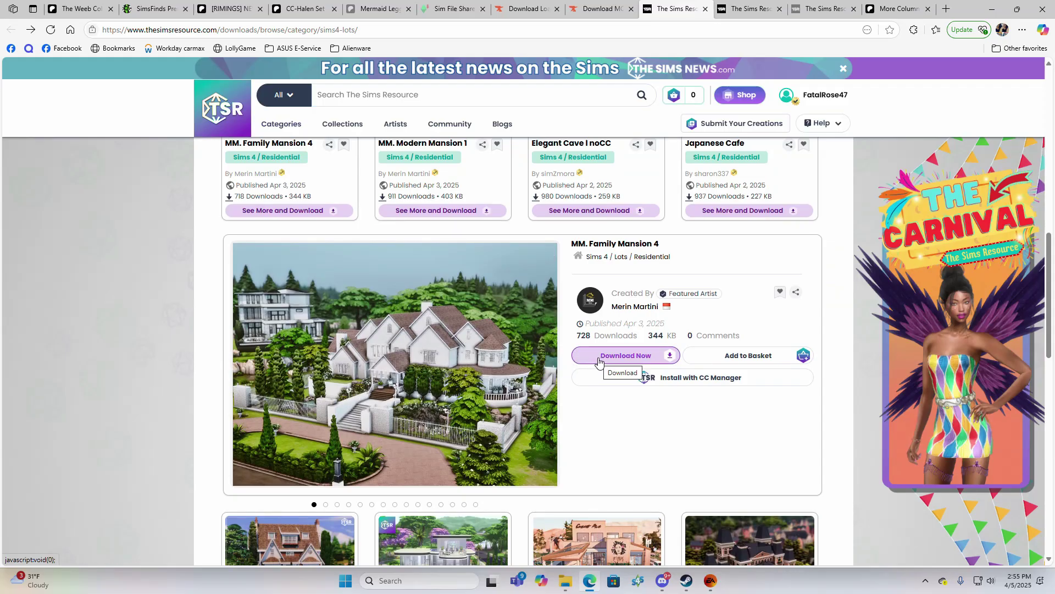
{"action": "left_click", "coordinate": [730, 362]}
Open the Elegant Cave I noCC lot, look through its preview pictures and add it to the basket.
{"action": "scroll", "coordinate": [418, 276], "scroll_direction": "up", "scroll_amount": 3}
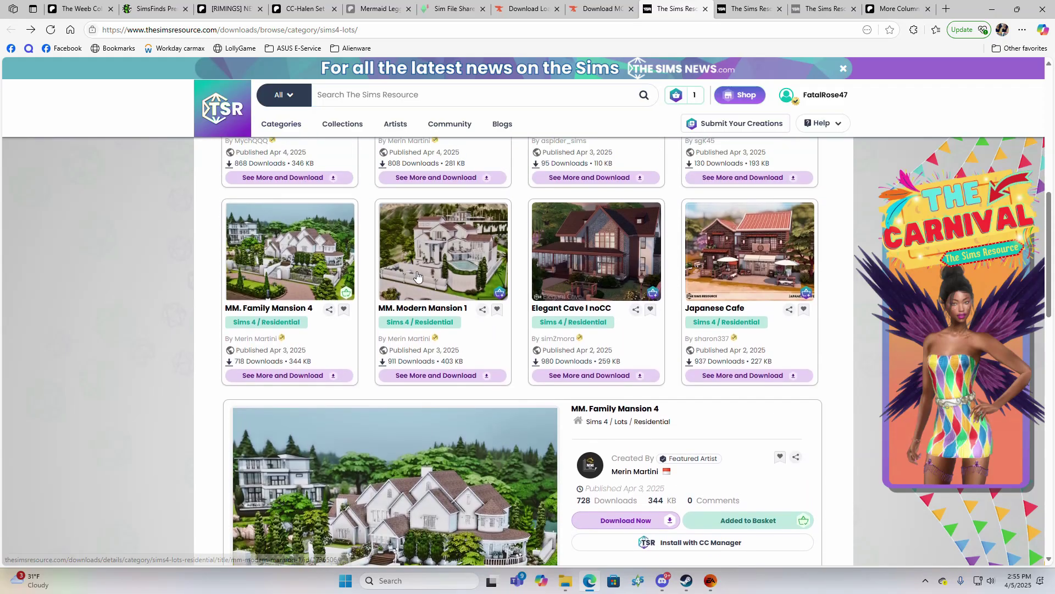
{"action": "left_click", "coordinate": [621, 270]}
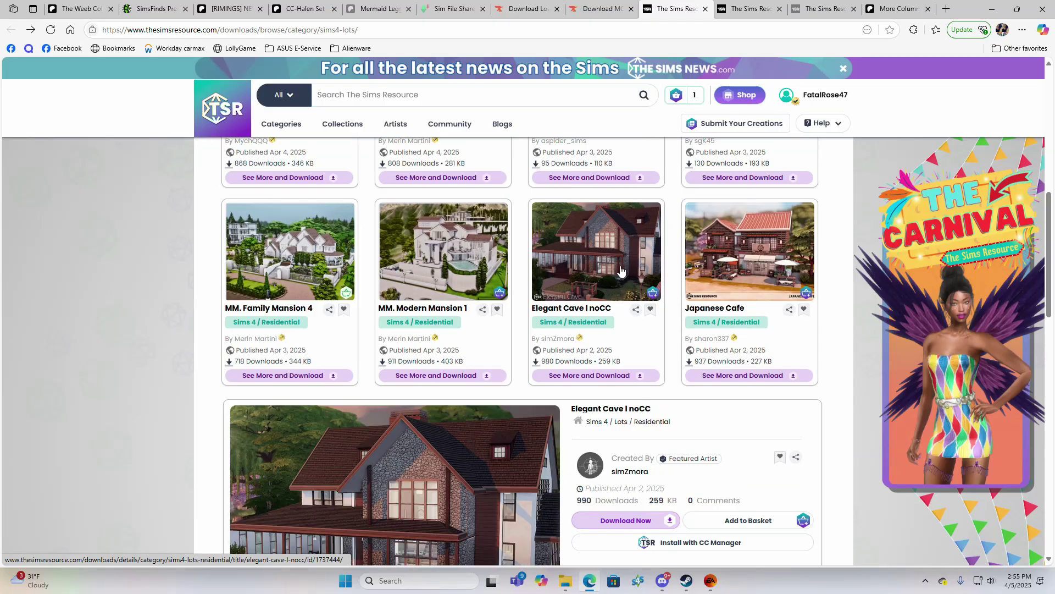
{"action": "scroll", "coordinate": [478, 329], "scroll_direction": "down", "scroll_amount": 4}
{"action": "scroll", "coordinate": [478, 328], "scroll_direction": "down", "scroll_amount": 1}
{"action": "left_click", "coordinate": [548, 256]}
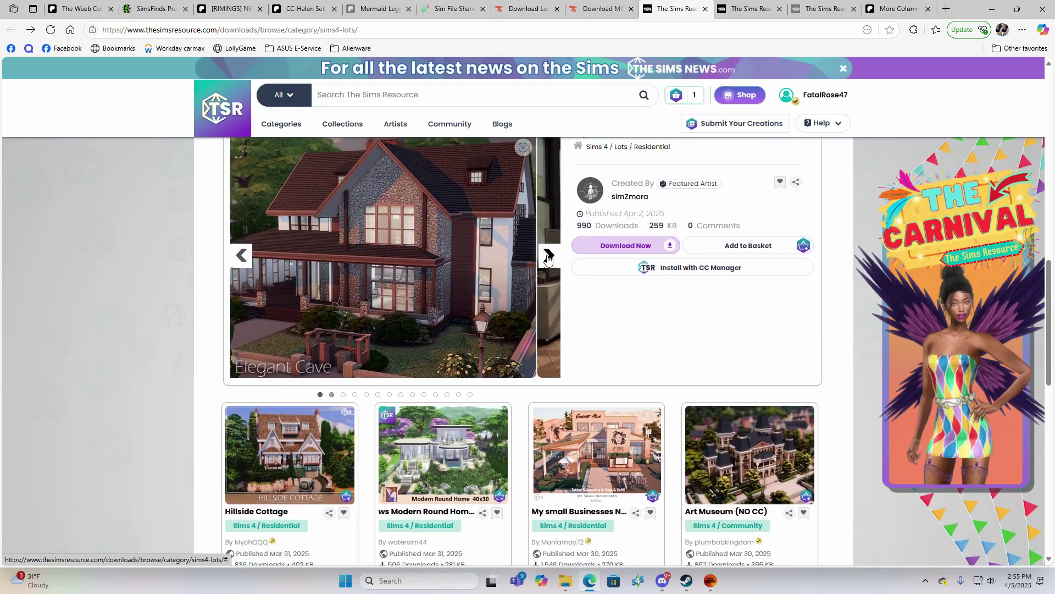
{"action": "left_click", "coordinate": [548, 257]}
{"action": "scroll", "coordinate": [547, 259], "scroll_direction": "up", "scroll_amount": 2}
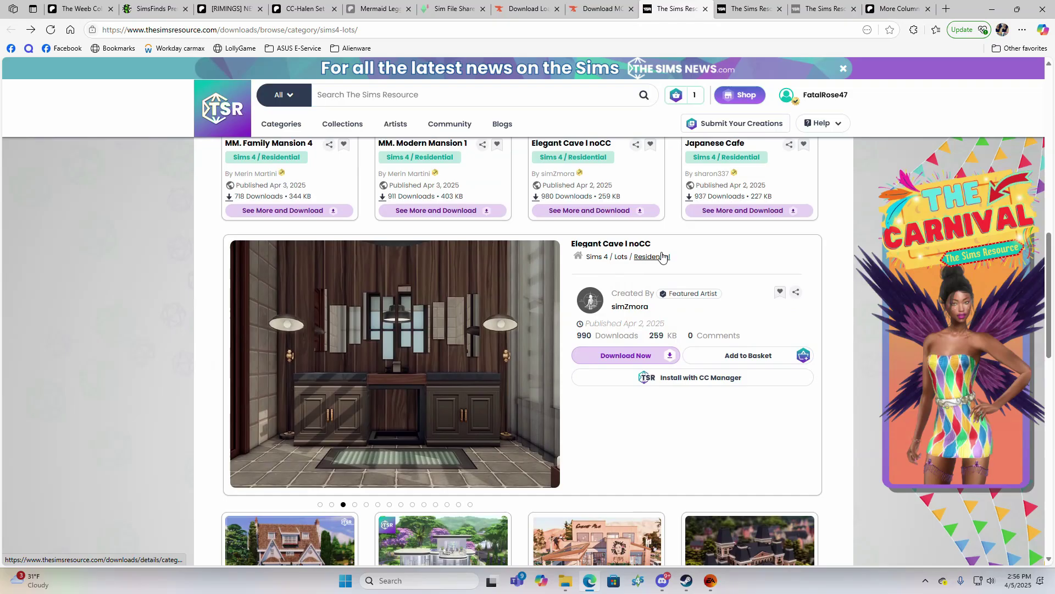
{"action": "left_click", "coordinate": [543, 371]}
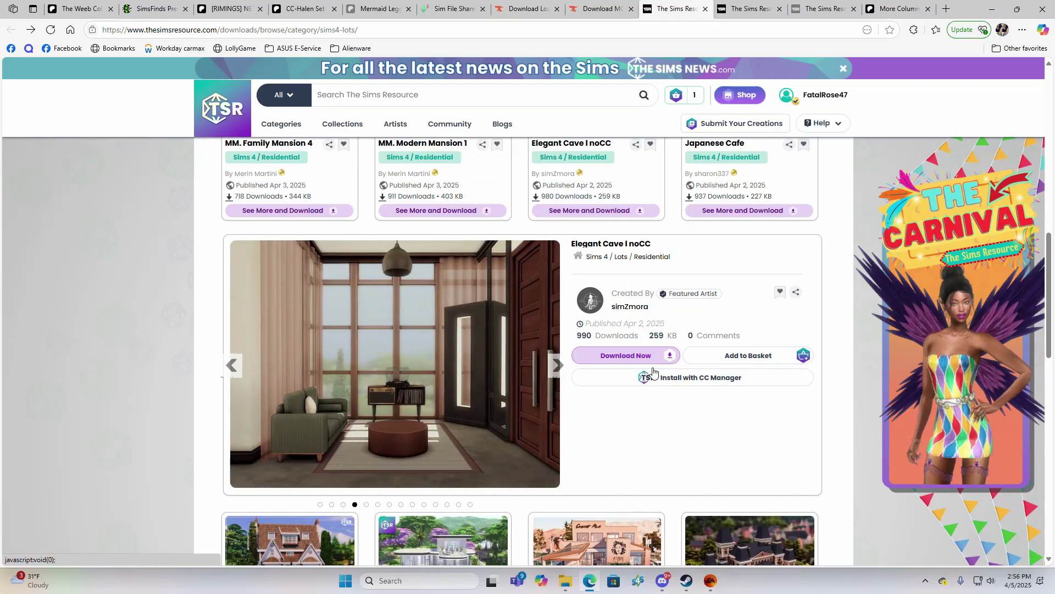
{"action": "left_click", "coordinate": [726, 359]}
Switch to The Sims Resource's Sims 4 Rooms page, browse the rooms and open the Stela Bedroom listing.
{"action": "scroll", "coordinate": [707, 372], "scroll_direction": "up", "scroll_amount": 9}
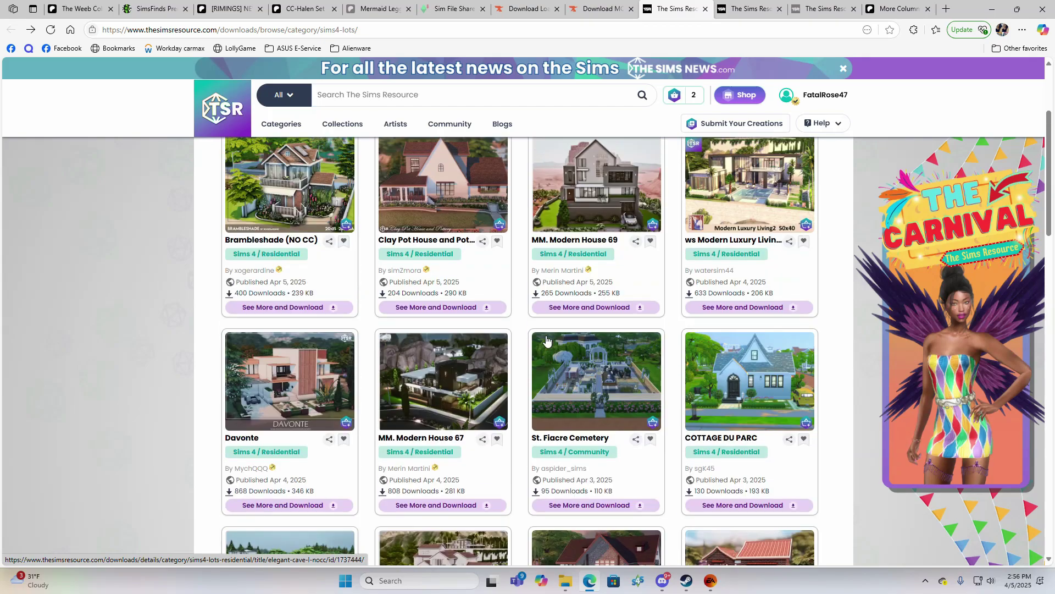
{"action": "scroll", "coordinate": [546, 341], "scroll_direction": "up", "scroll_amount": 3}
{"action": "left_click", "coordinate": [750, 9]}
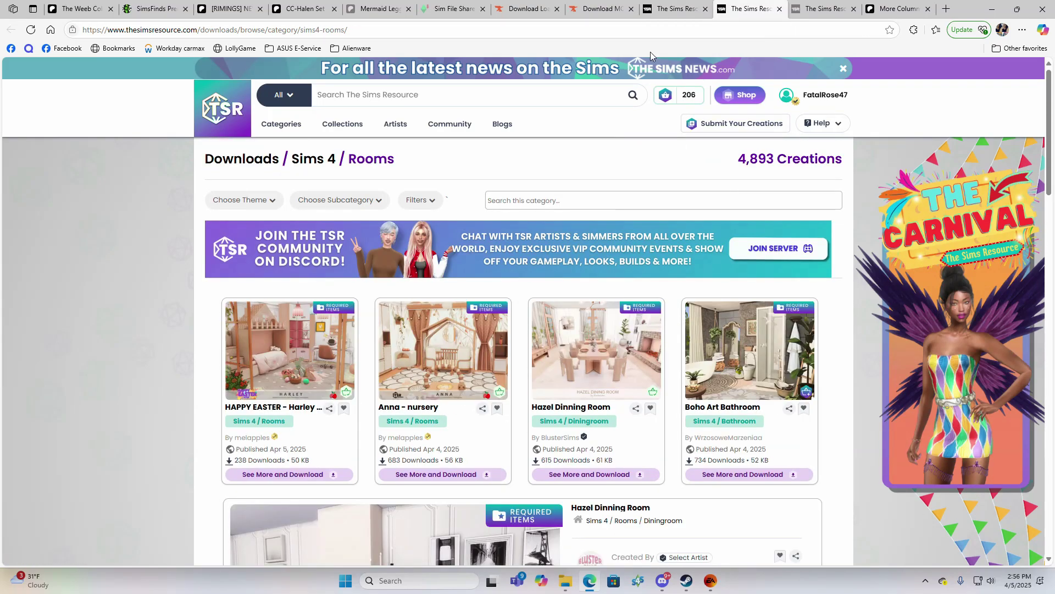
{"action": "scroll", "coordinate": [565, 178], "scroll_direction": "down", "scroll_amount": 12}
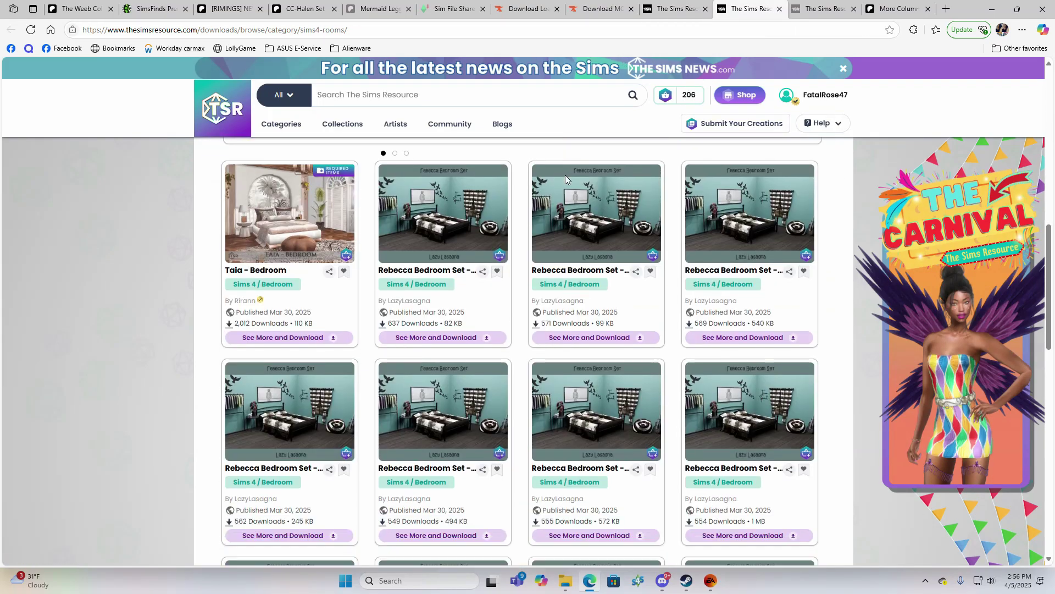
{"action": "scroll", "coordinate": [566, 179], "scroll_direction": "down", "scroll_amount": 10}
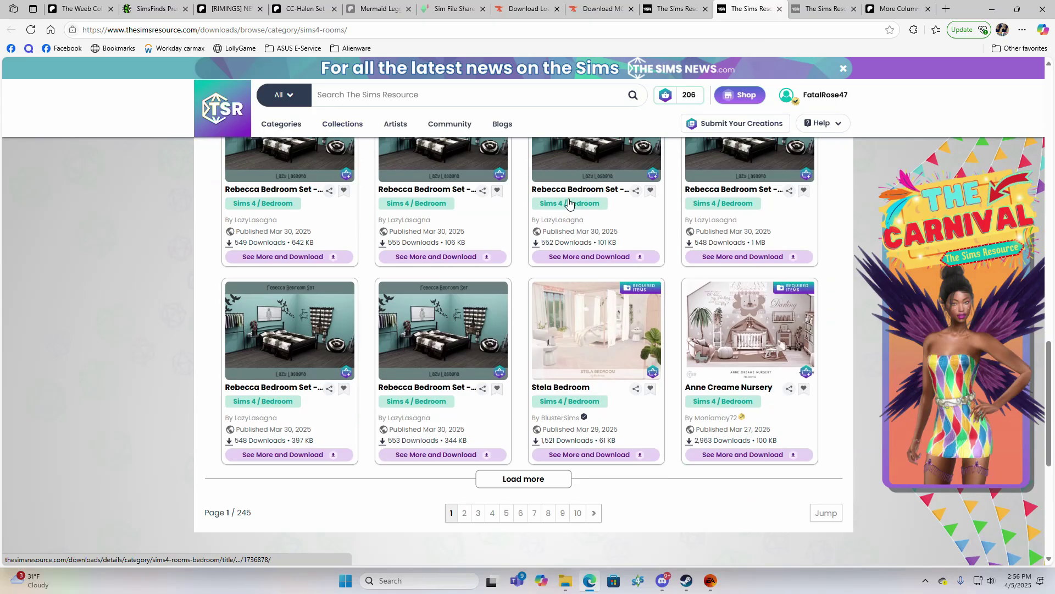
{"action": "scroll", "coordinate": [572, 215], "scroll_direction": "down", "scroll_amount": 1}
{"action": "left_click", "coordinate": [587, 242]}
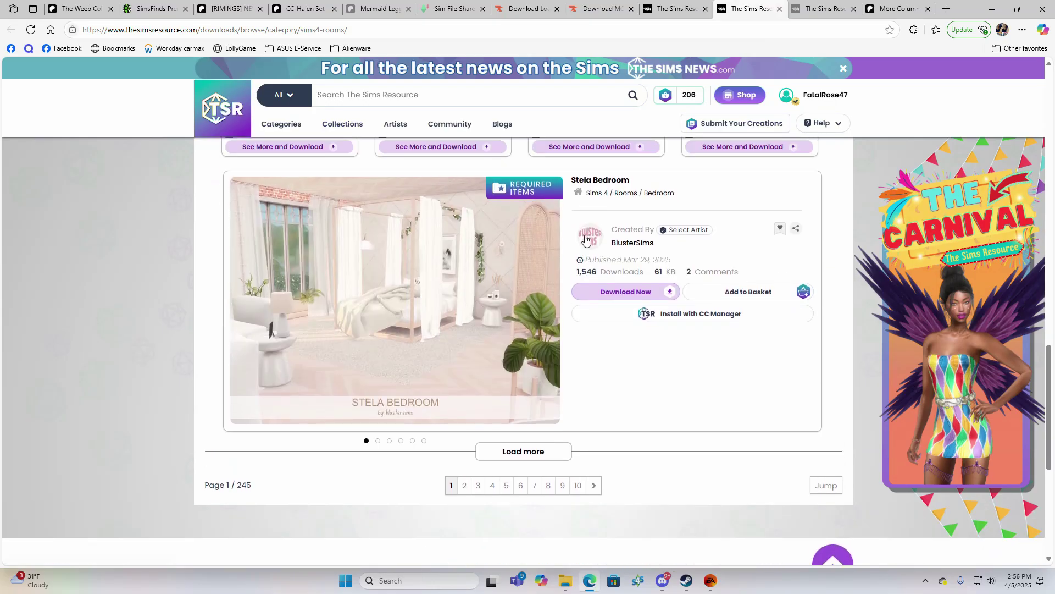
Look through the Stela Bedroom's required items and add the room with all of them to the basket.
{"action": "left_click", "coordinate": [740, 319]}
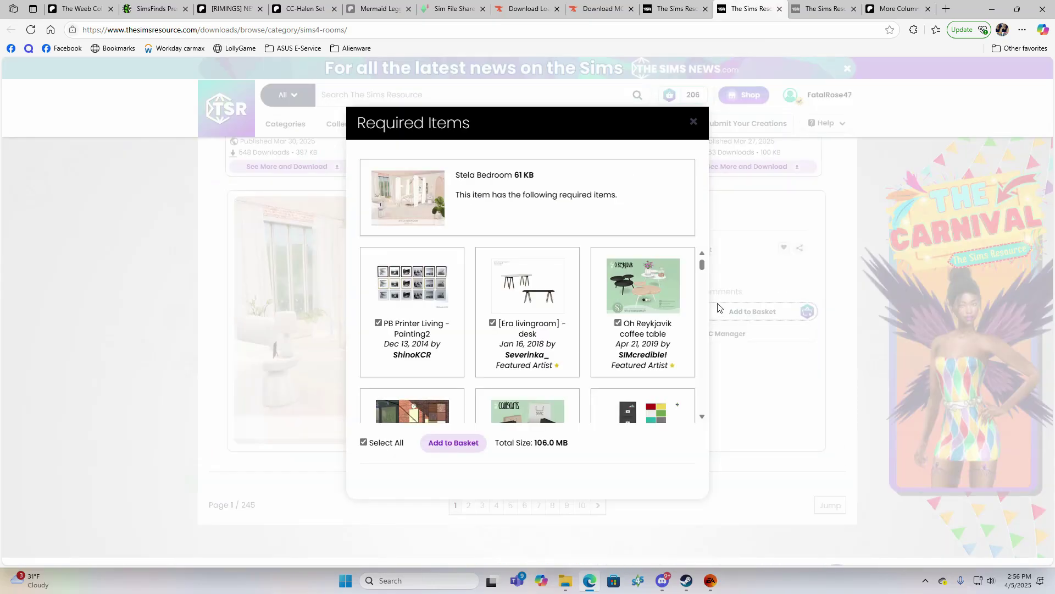
{"action": "scroll", "coordinate": [552, 281], "scroll_direction": "down", "scroll_amount": 10}
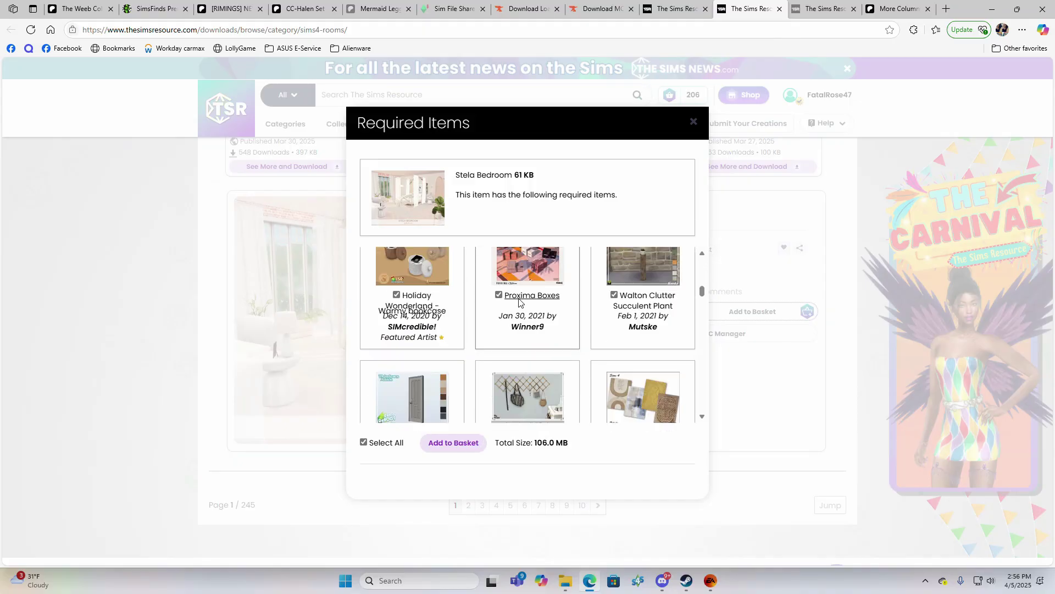
{"action": "left_click", "coordinate": [472, 448]}
{"action": "scroll", "coordinate": [706, 316], "scroll_direction": "up", "scroll_amount": 4}
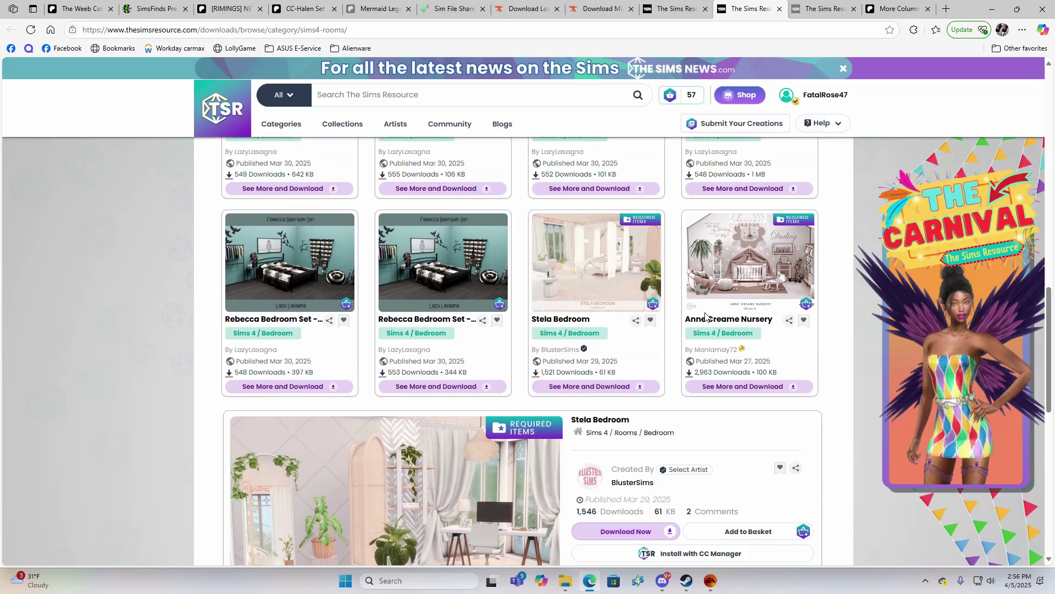
Open the Anne Creame Nursery room and add it to the basket with all its required items.
{"action": "left_click", "coordinate": [706, 316]}
{"action": "scroll", "coordinate": [681, 314], "scroll_direction": "down", "scroll_amount": 4}
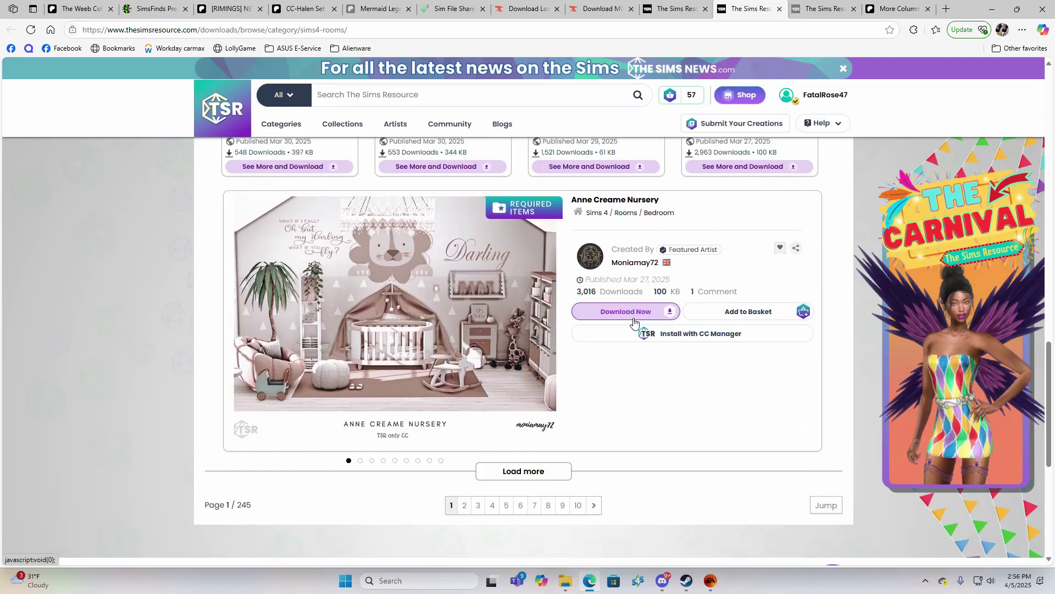
{"action": "left_click", "coordinate": [757, 312]}
{"action": "left_click", "coordinate": [452, 443]}
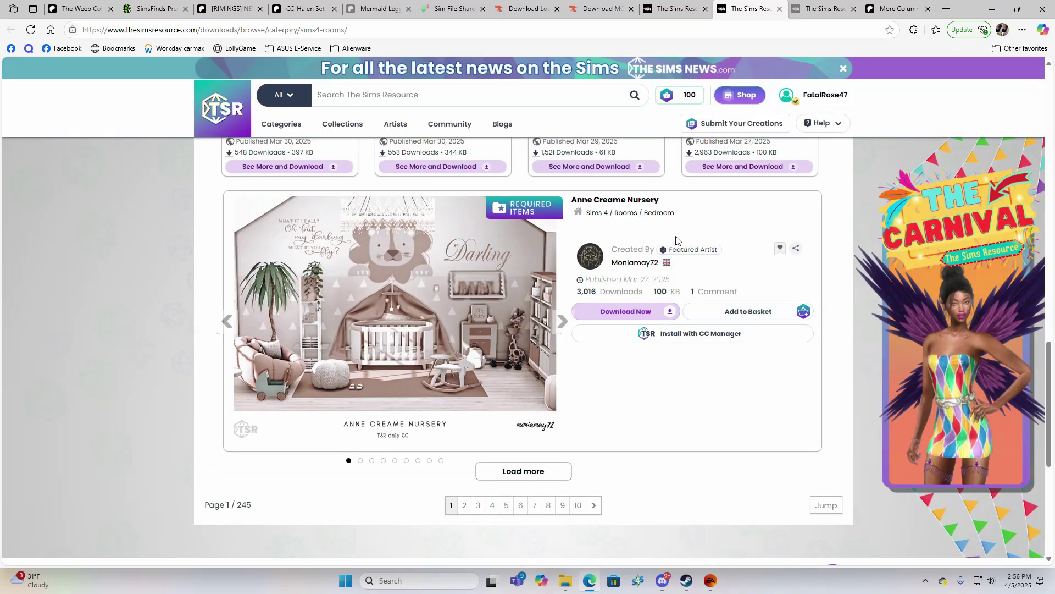
Switch to the Sims 4 Sims page, open Sidney Boucher and go through the required items to the external ones.
{"action": "left_click", "coordinate": [824, 10]}
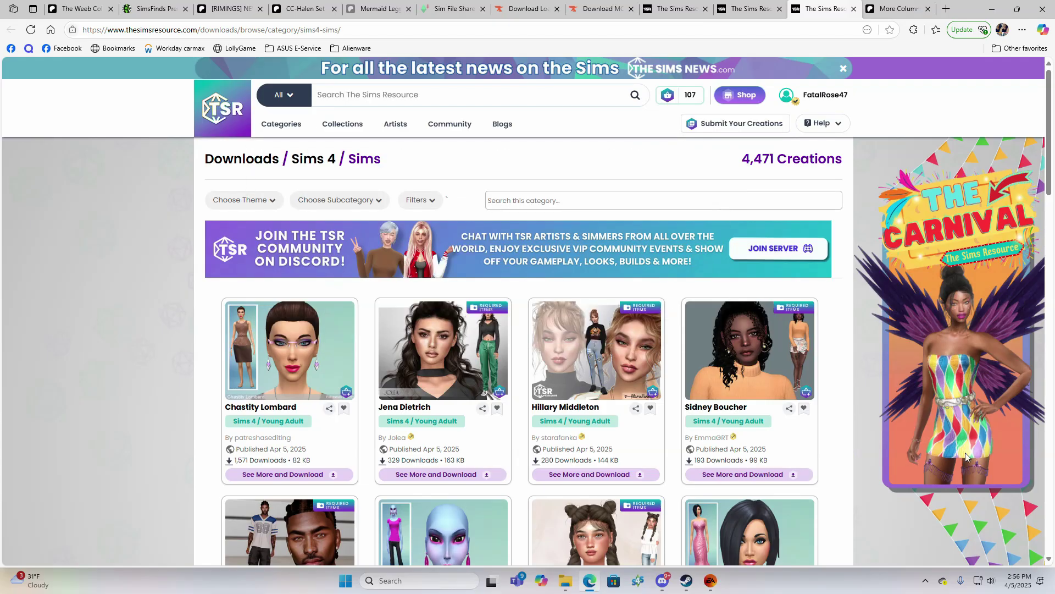
{"action": "scroll", "coordinate": [766, 270], "scroll_direction": "down", "scroll_amount": 2}
{"action": "left_click", "coordinate": [765, 270]}
{"action": "scroll", "coordinate": [715, 297], "scroll_direction": "down", "scroll_amount": 3}
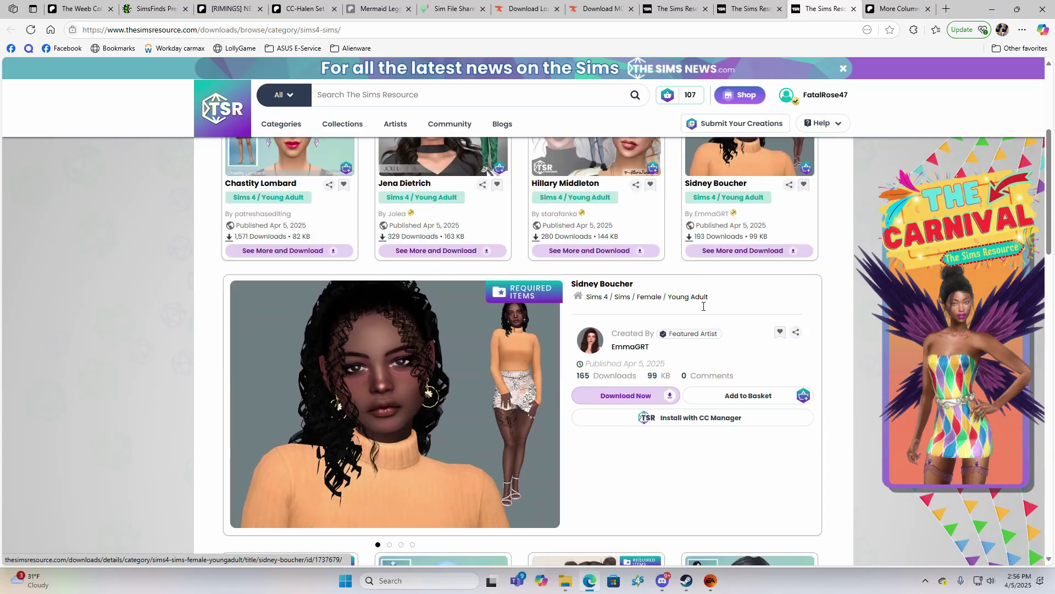
{"action": "left_click", "coordinate": [731, 346]}
{"action": "scroll", "coordinate": [644, 337], "scroll_direction": "down", "scroll_amount": 10}
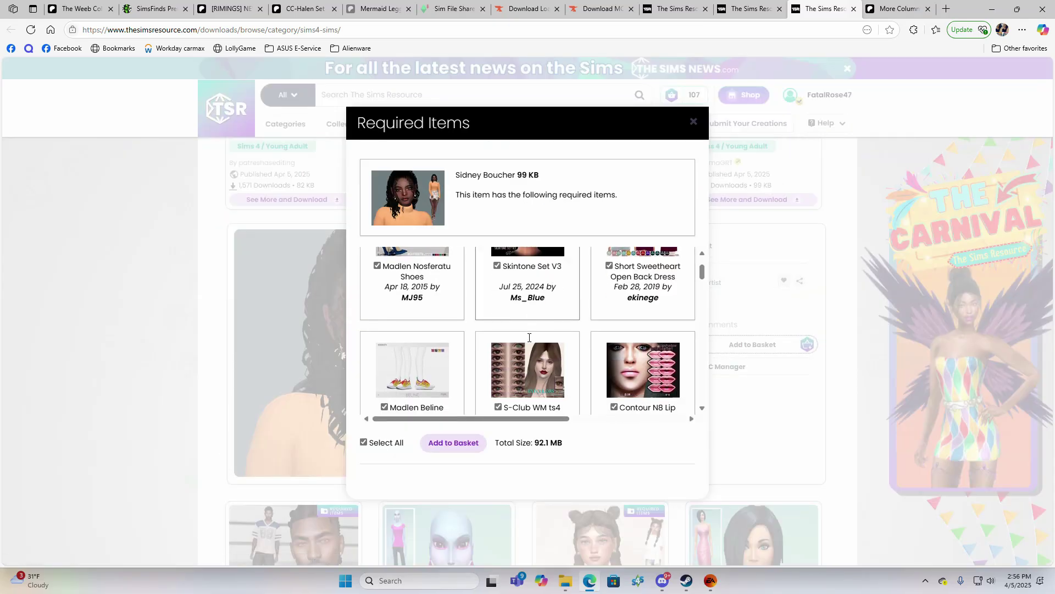
{"action": "scroll", "coordinate": [530, 337], "scroll_direction": "down", "scroll_amount": 10}
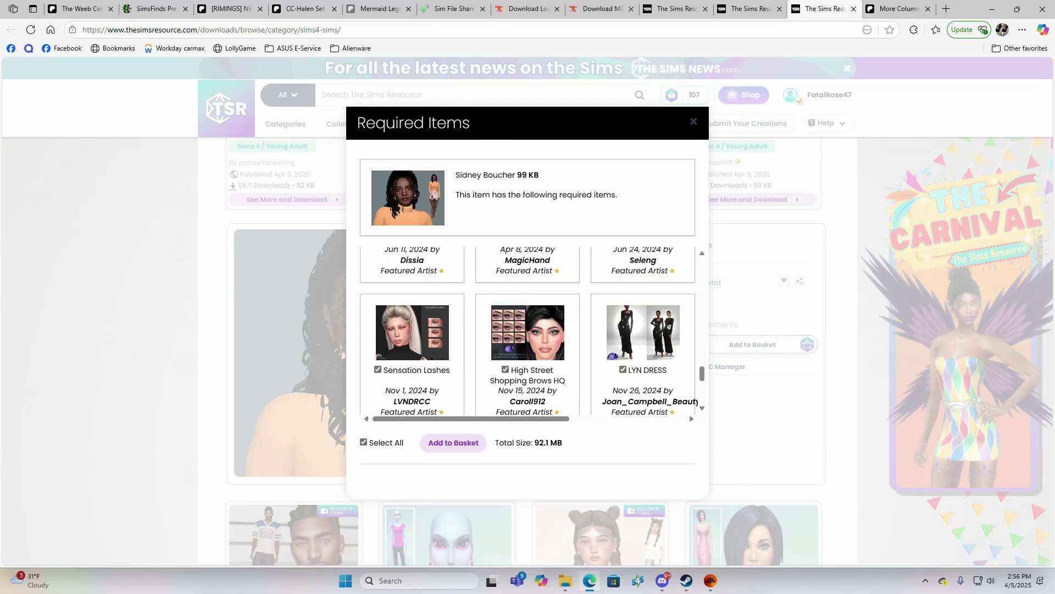
{"action": "scroll", "coordinate": [529, 337], "scroll_direction": "down", "scroll_amount": 1}
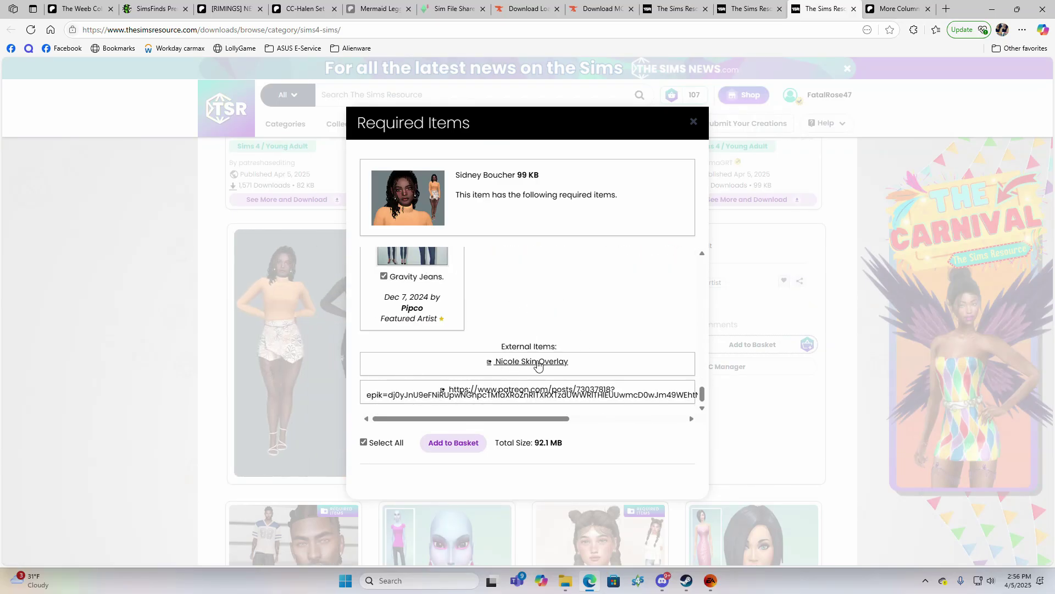
Open the Nicole Skin Overlay external item in a new tab and download its Blanca & Nicole overlays folder from Google Drive.
{"action": "right_click", "coordinate": [546, 361]}
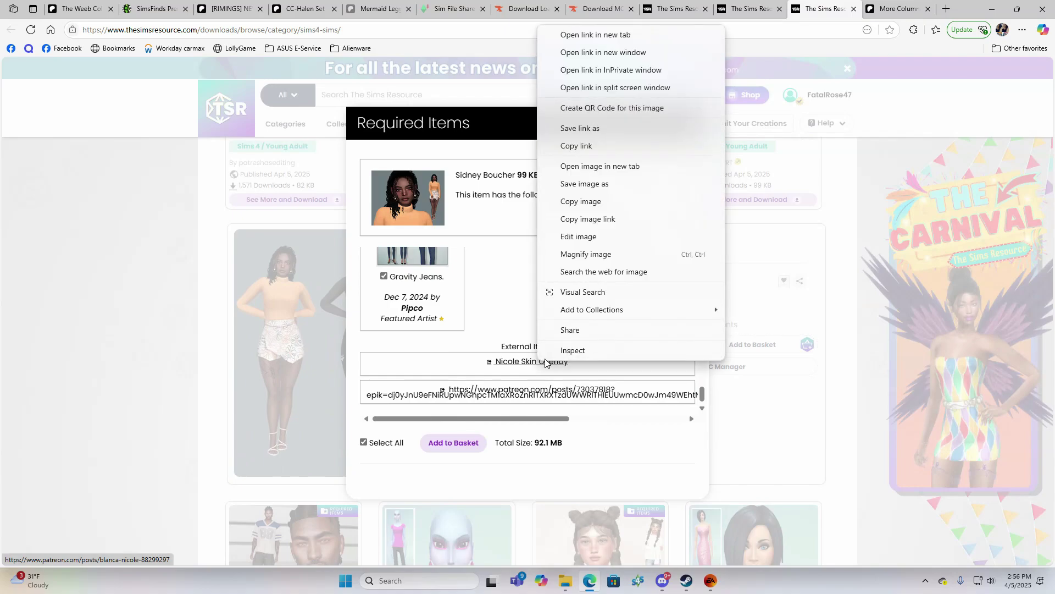
{"action": "left_click", "coordinate": [619, 39]}
{"action": "left_click", "coordinate": [835, 8]}
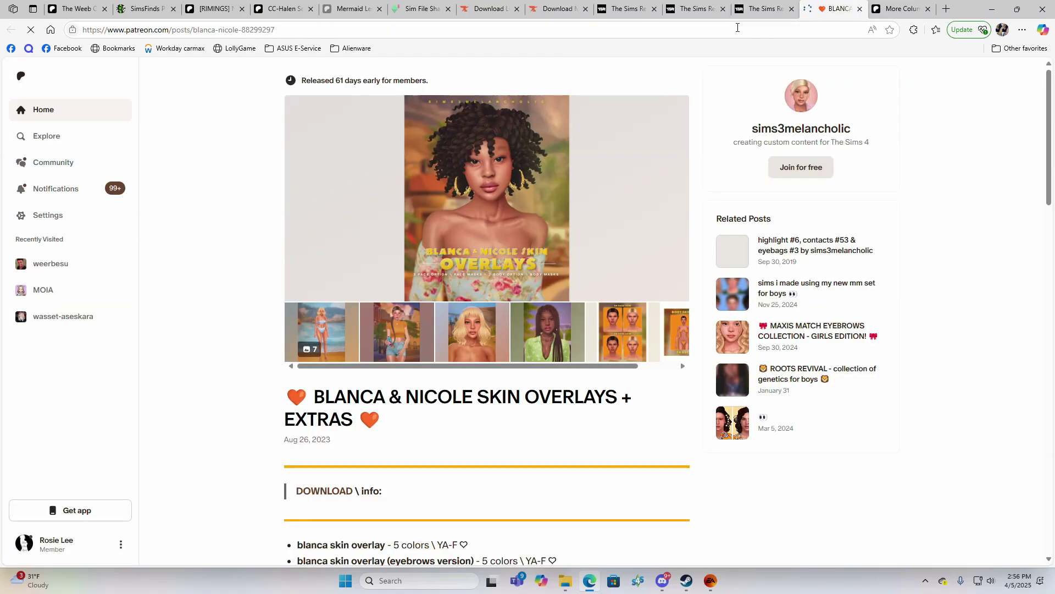
{"action": "scroll", "coordinate": [350, 392], "scroll_direction": "down", "scroll_amount": 5}
{"action": "scroll", "coordinate": [350, 391], "scroll_direction": "down", "scroll_amount": 10}
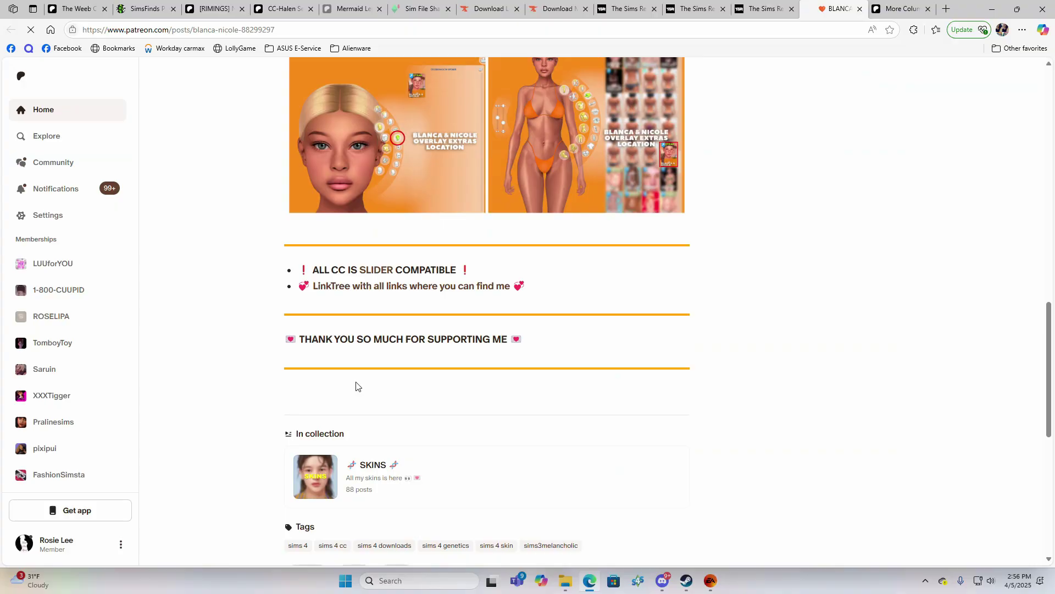
{"action": "scroll", "coordinate": [393, 291], "scroll_direction": "down", "scroll_amount": 4}
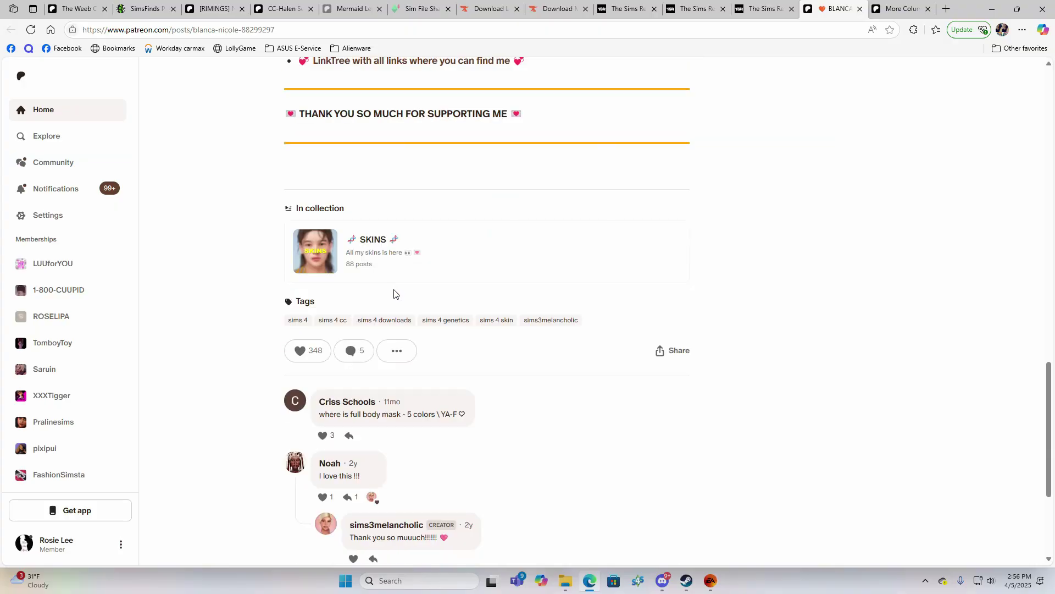
{"action": "left_click", "coordinate": [315, 112]}
{"action": "left_click", "coordinate": [240, 191]}
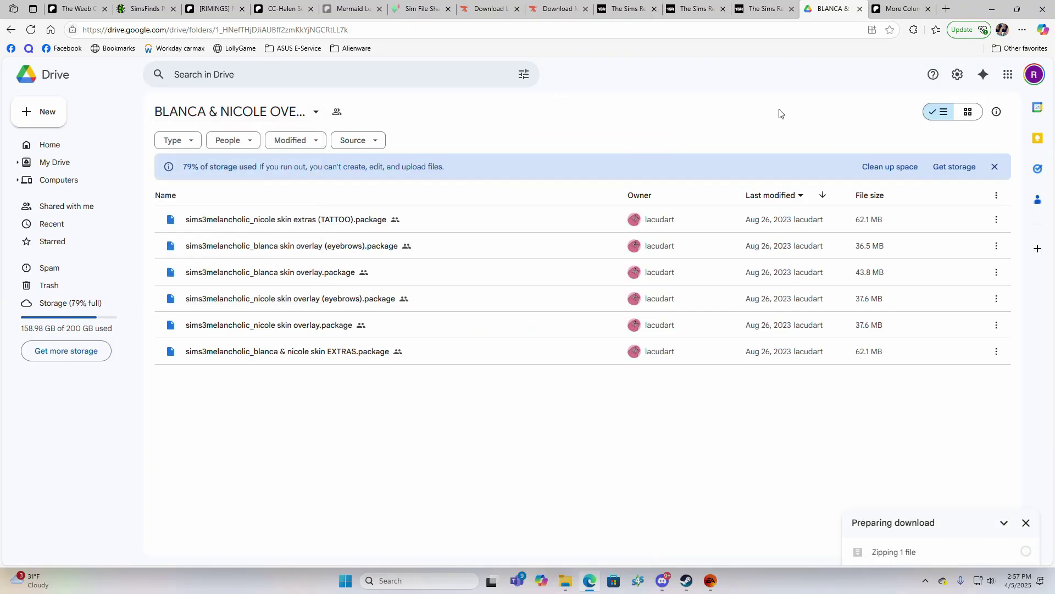
Open Sidney Boucher's second external item in a new tab and download the Flower Charm Ring Earrings and Flower Charm Necklace packages.
{"action": "left_click", "coordinate": [765, 9]}
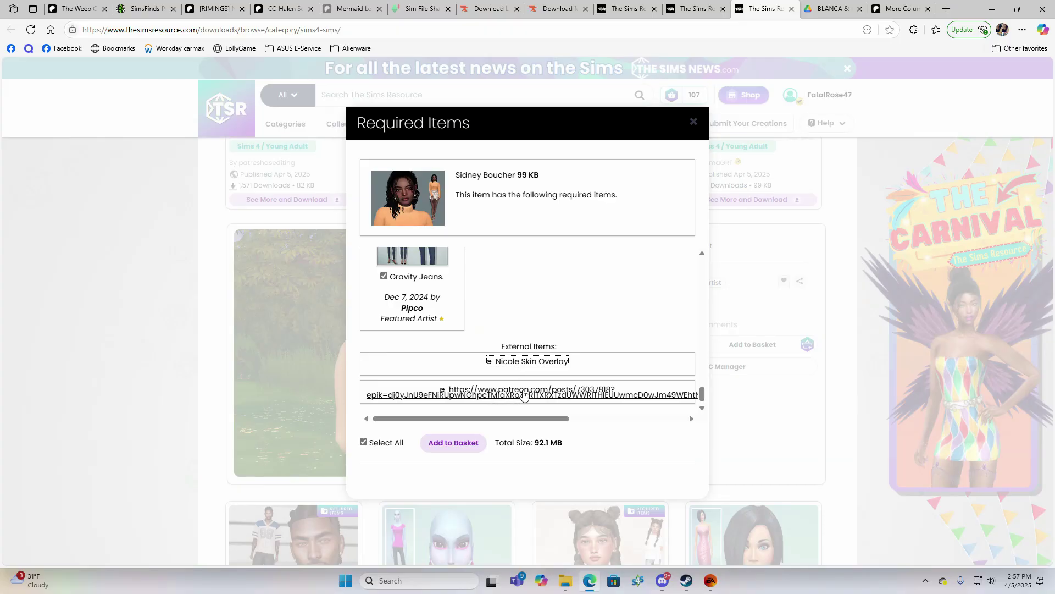
{"action": "right_click", "coordinate": [542, 393]}
{"action": "left_click", "coordinate": [583, 69]}
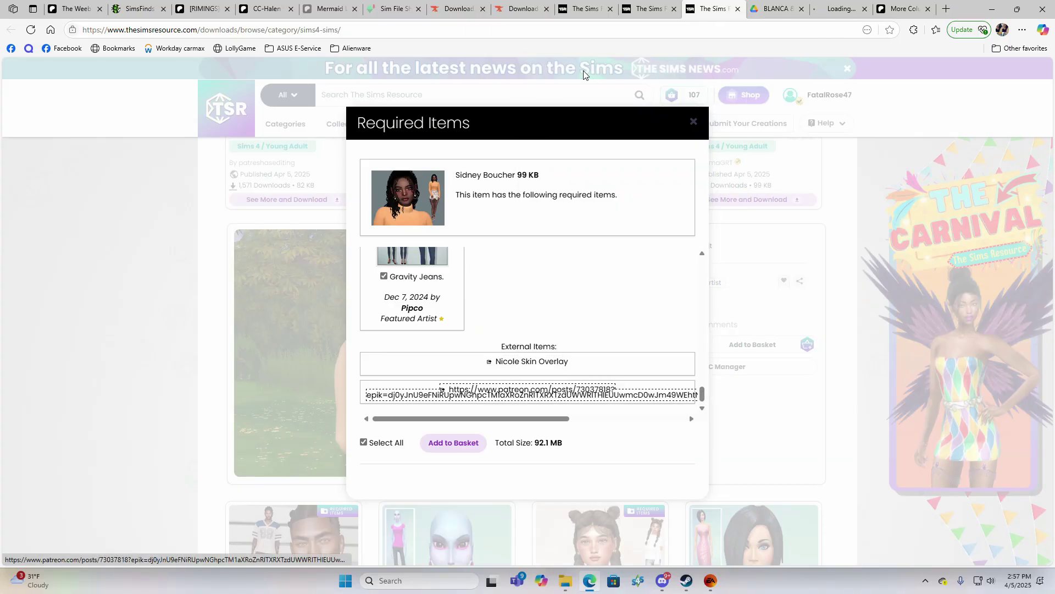
{"action": "left_click", "coordinate": [838, 9]}
{"action": "scroll", "coordinate": [502, 285], "scroll_direction": "down", "scroll_amount": 15}
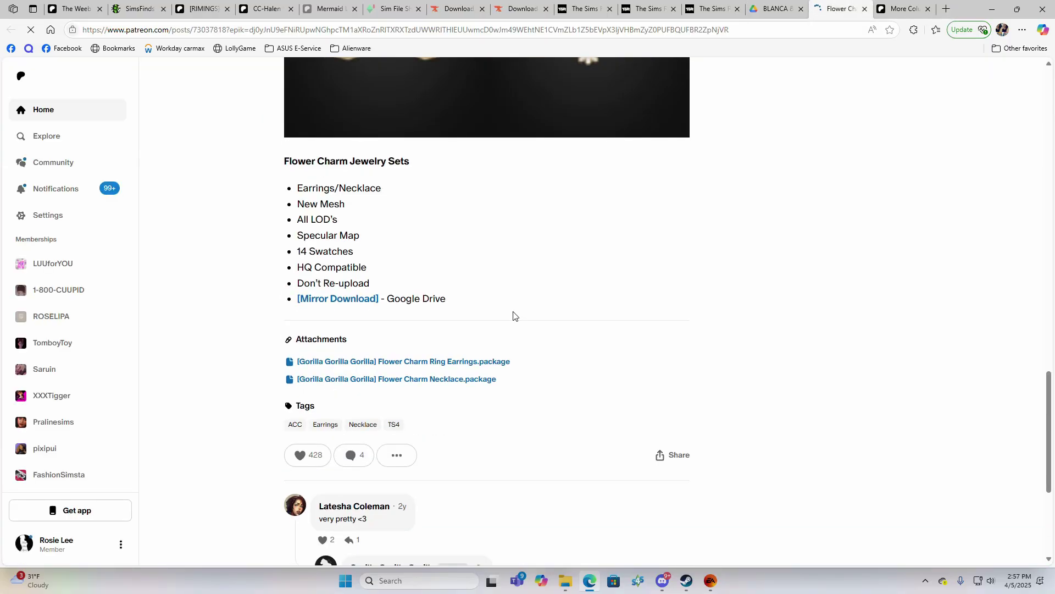
{"action": "scroll", "coordinate": [513, 311], "scroll_direction": "down", "scroll_amount": 3}
{"action": "scroll", "coordinate": [512, 313], "scroll_direction": "up", "scroll_amount": 3}
{"action": "left_click", "coordinate": [433, 332]}
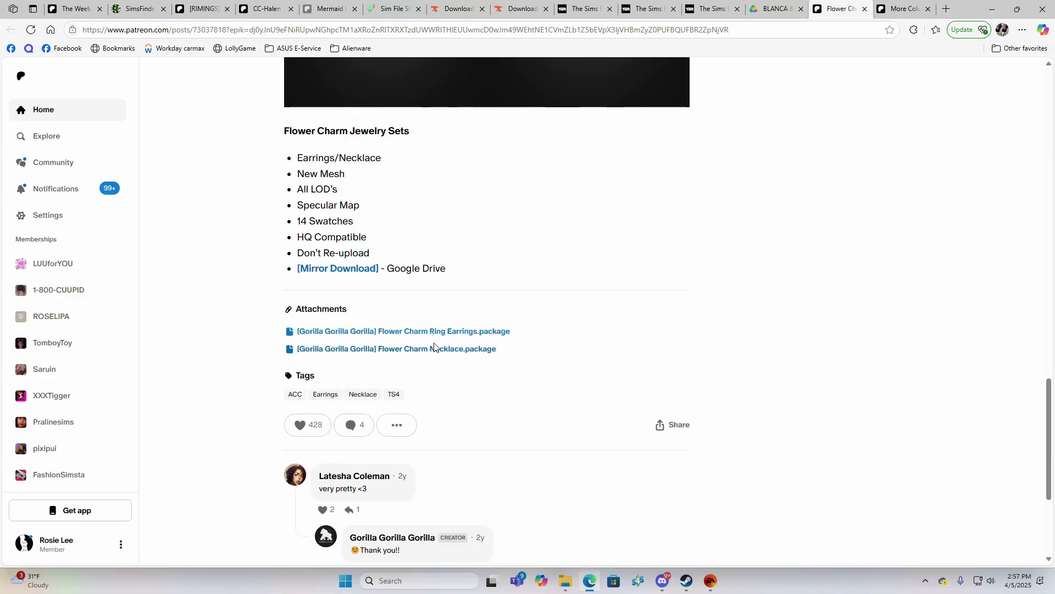
{"action": "left_click", "coordinate": [433, 352]}
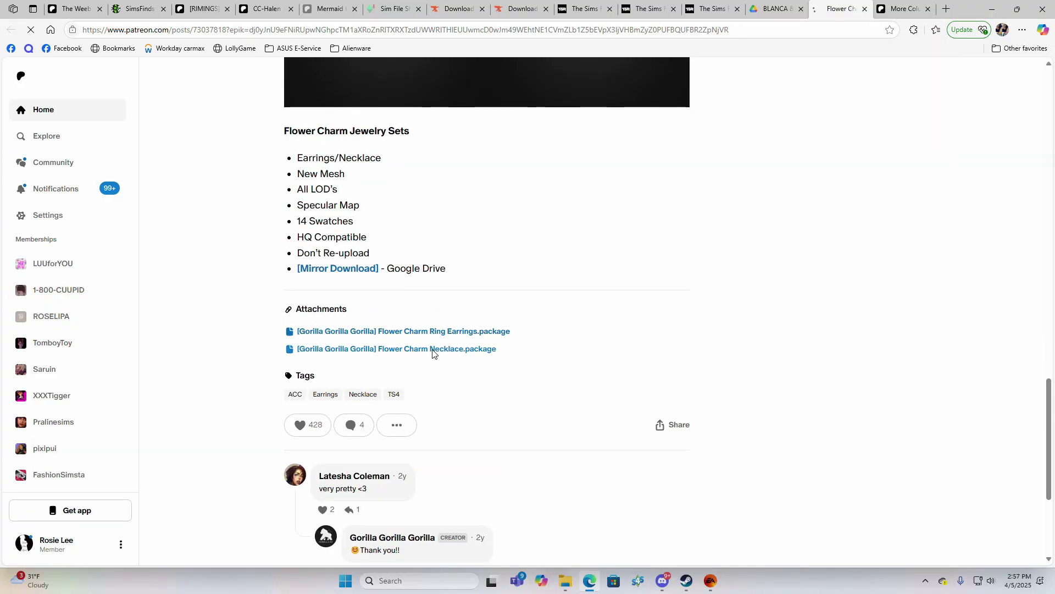
{"action": "left_click", "coordinate": [776, 7]}
{"action": "left_click", "coordinate": [720, 5]}
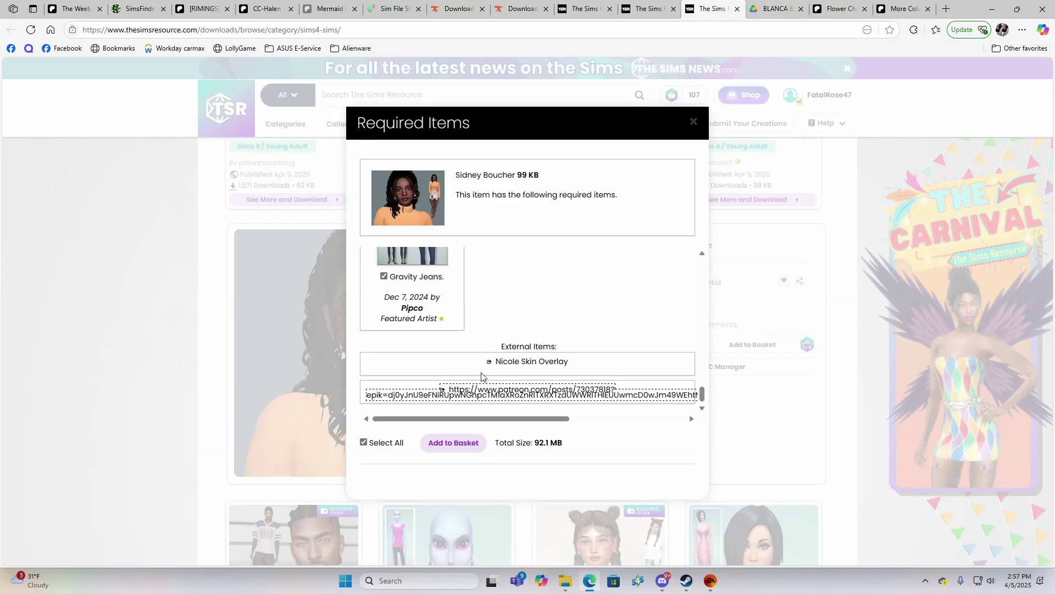
{"action": "scroll", "coordinate": [479, 385], "scroll_direction": "up", "scroll_amount": 1}
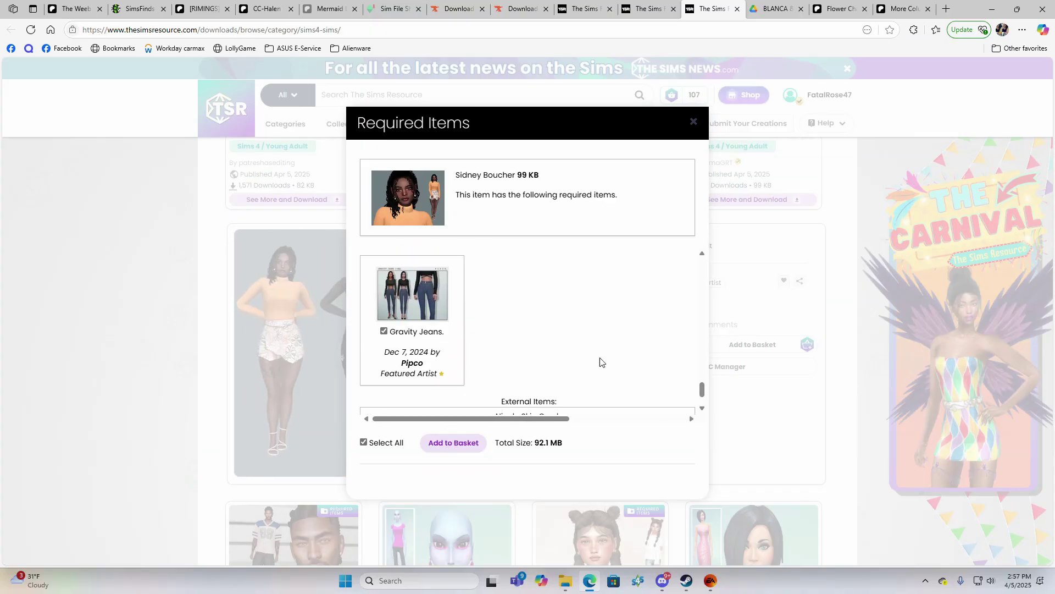
{"action": "left_click", "coordinate": [693, 124]}
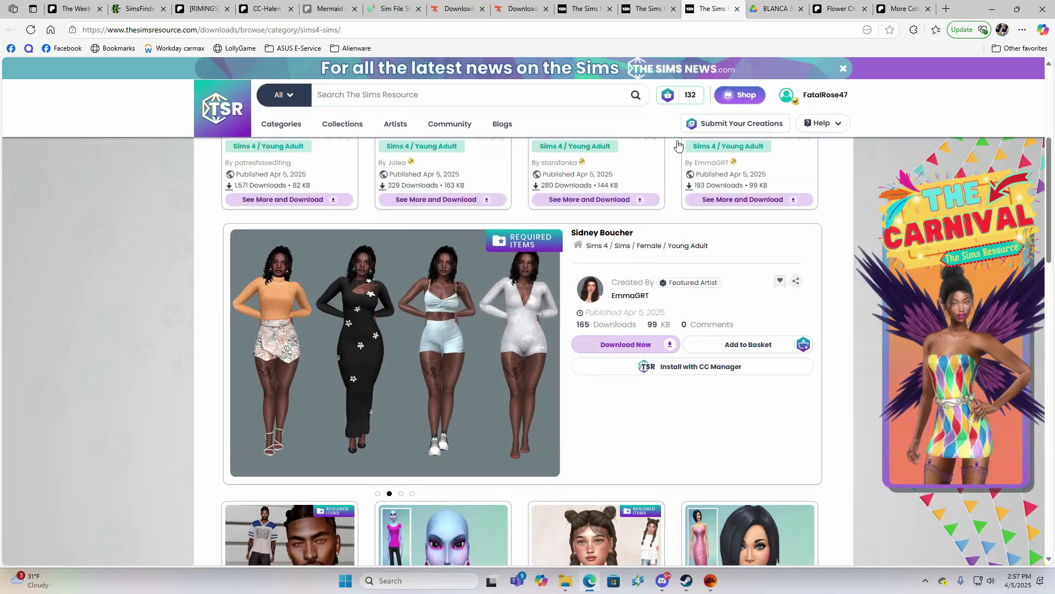
Browse further down the Sims 4 sims, open Jana Hook and go through its required items.
{"action": "scroll", "coordinate": [516, 342], "scroll_direction": "down", "scroll_amount": 4}
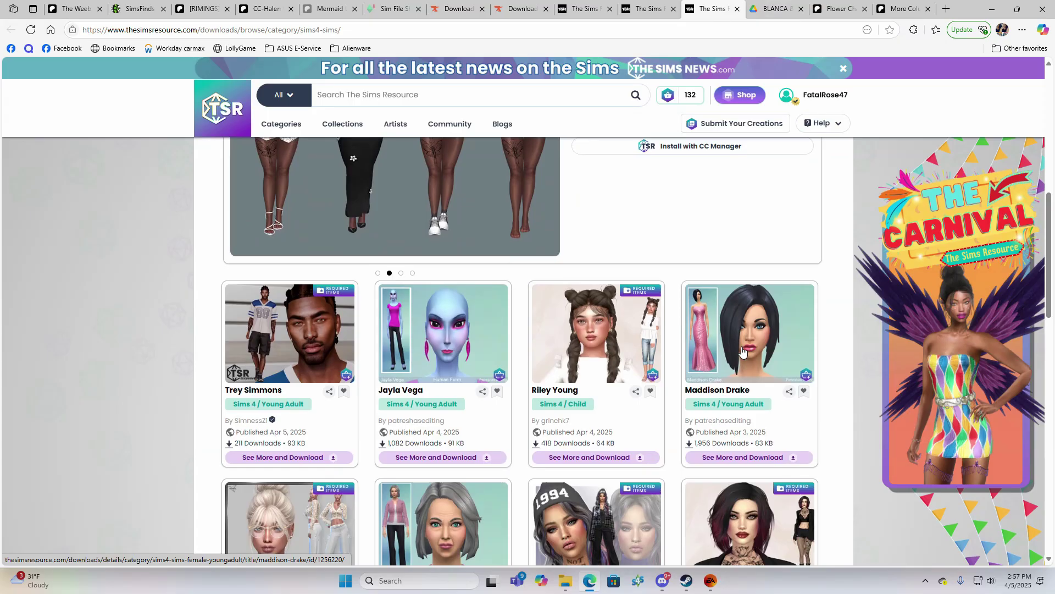
{"action": "scroll", "coordinate": [623, 365], "scroll_direction": "down", "scroll_amount": 2}
{"action": "left_click", "coordinate": [756, 434]}
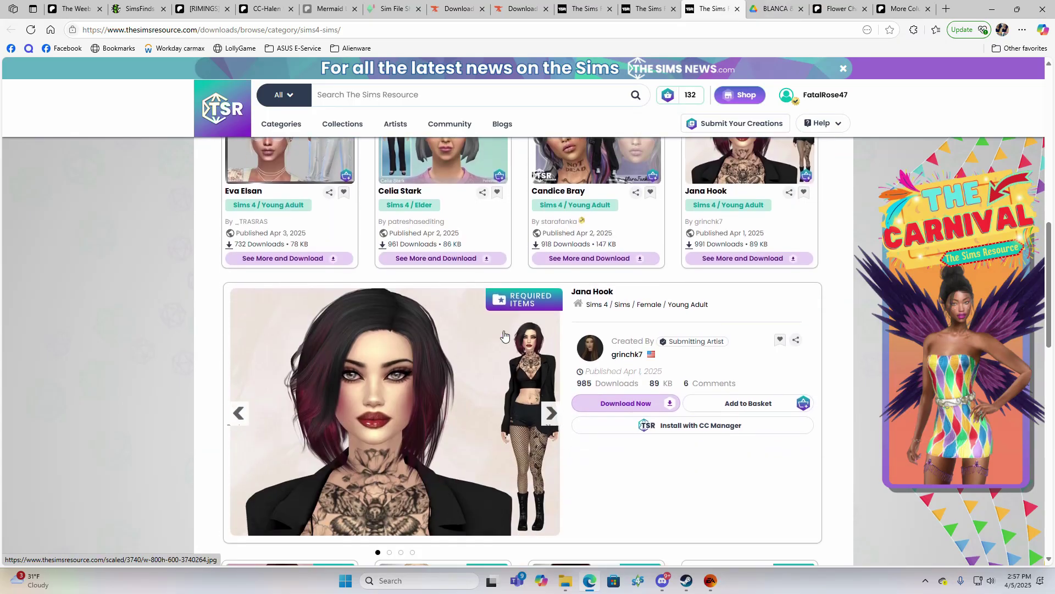
{"action": "left_click", "coordinate": [767, 302]}
{"action": "scroll", "coordinate": [580, 375], "scroll_direction": "down", "scroll_amount": 10}
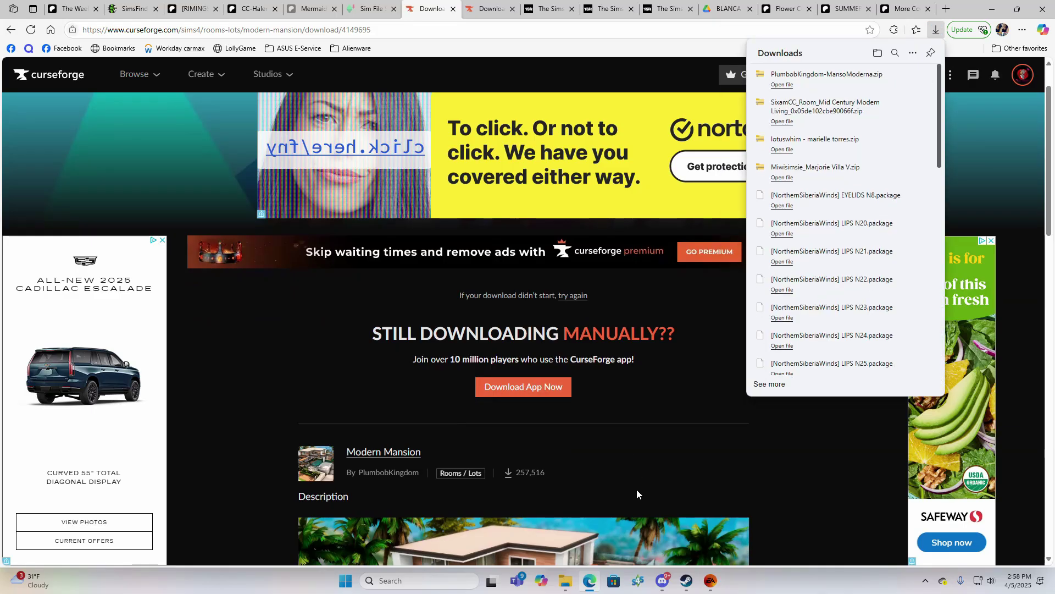
Switch to File Explorer and show the Tutorial Downloads and Mods folder windows side by side.
{"action": "mouse_move", "coordinate": [565, 579]}
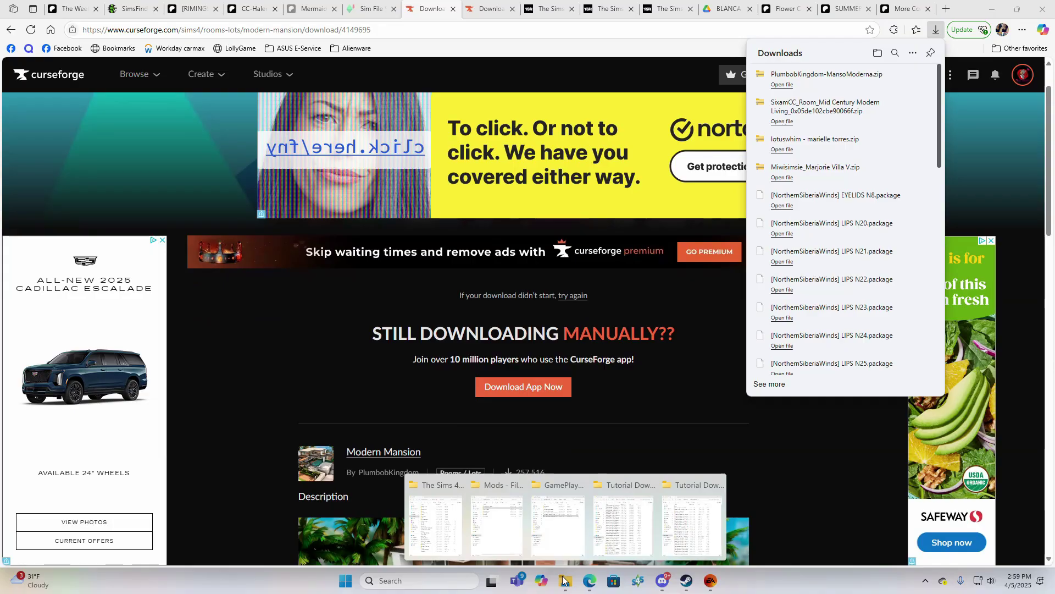
{"action": "left_click", "coordinate": [604, 537]}
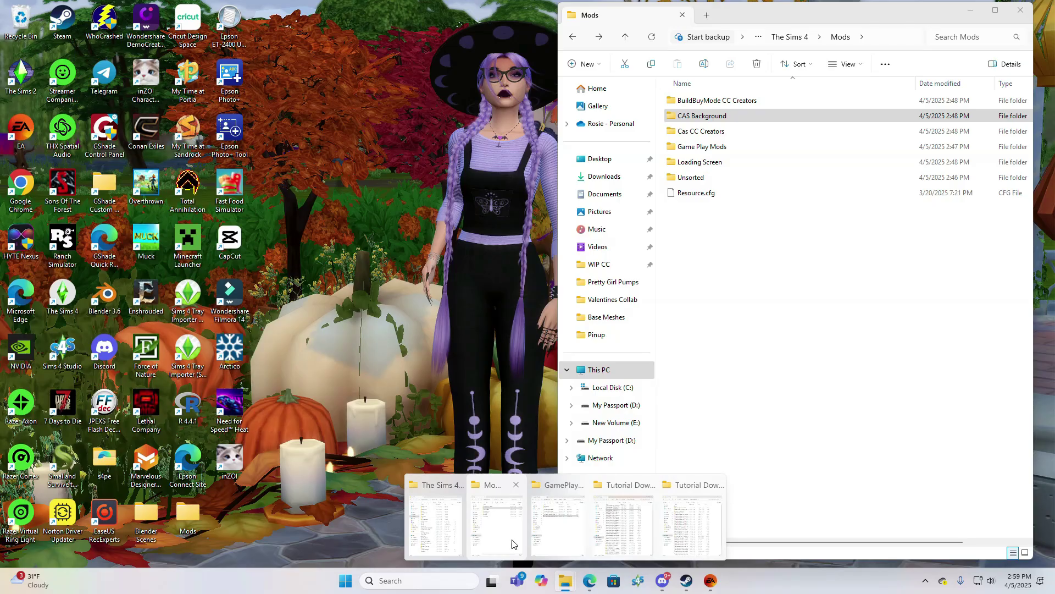
{"action": "left_click", "coordinate": [514, 541]}
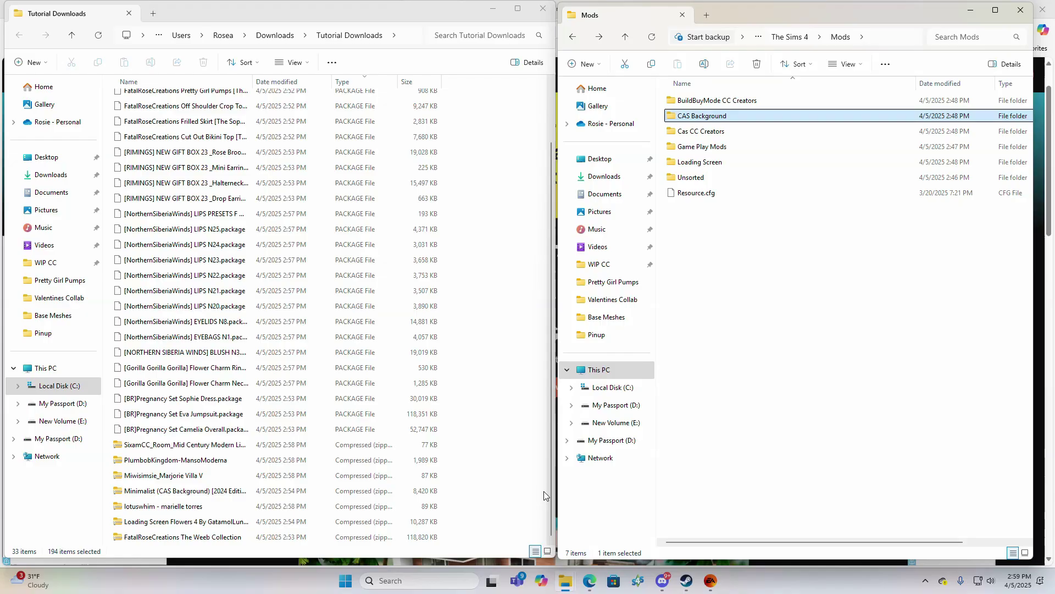
Browse to The Sims 4 folder inside Documents > Electronic Arts and open its Mods folder.
{"action": "left_click", "coordinate": [607, 195]}
{"action": "double_click", "coordinate": [701, 207]}
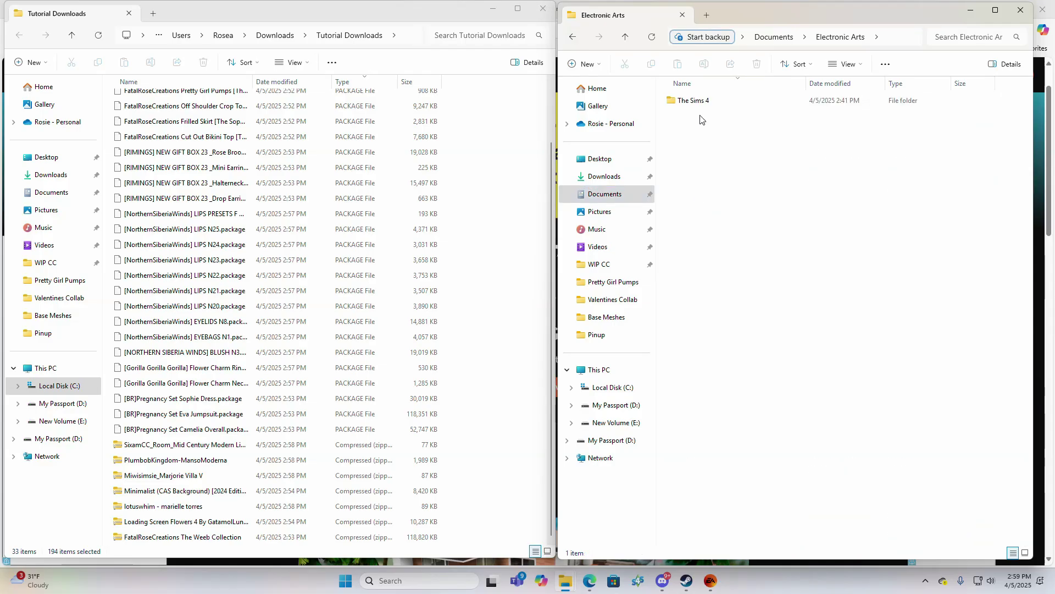
{"action": "double_click", "coordinate": [694, 101]}
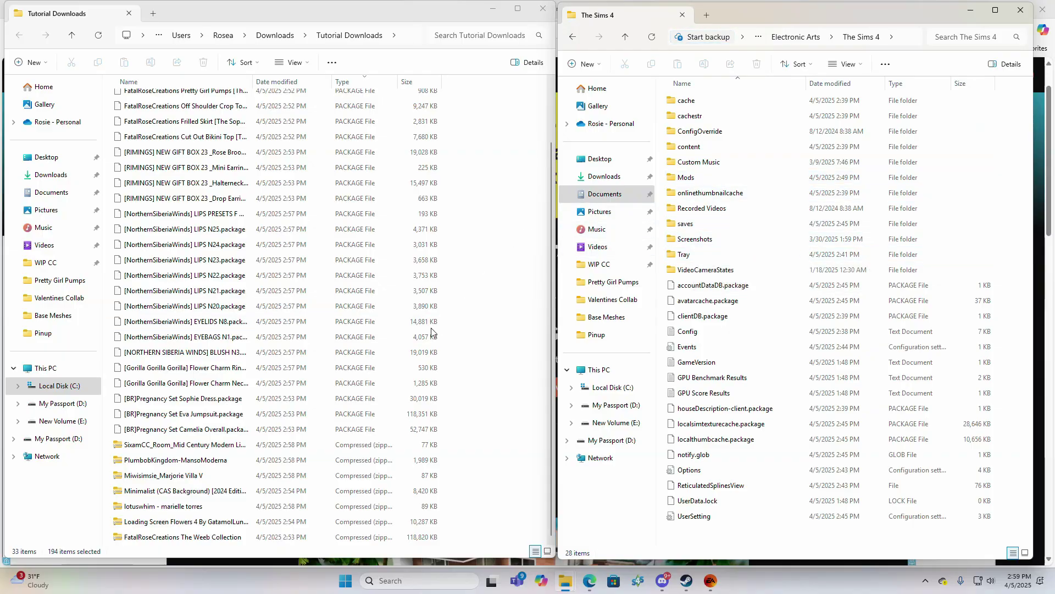
{"action": "scroll", "coordinate": [432, 332], "scroll_direction": "up", "scroll_amount": 2}
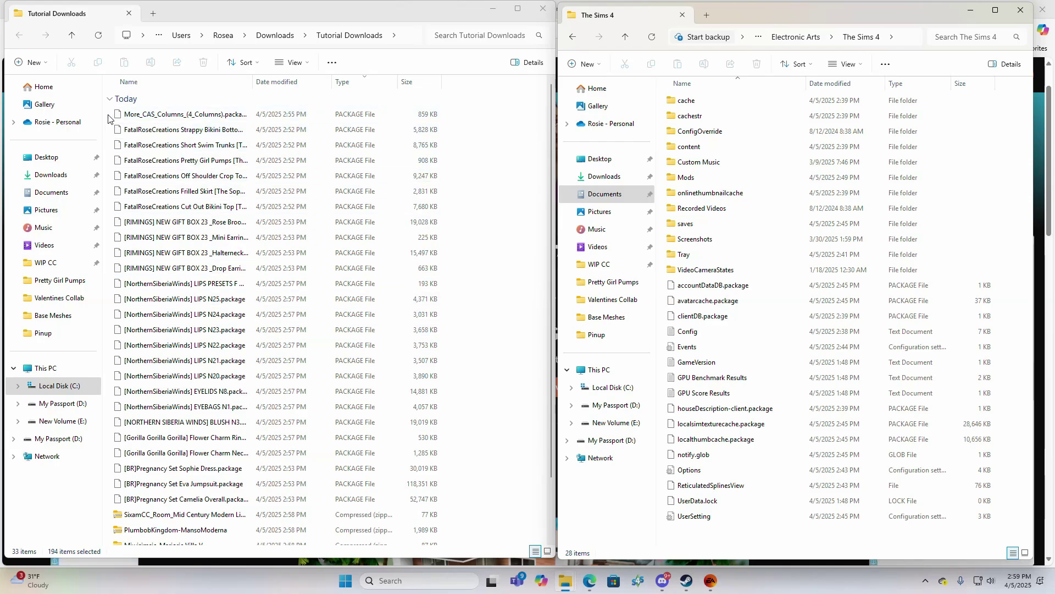
{"action": "left_click_drag", "start_coordinate": [108, 113], "coordinate": [443, 418]}
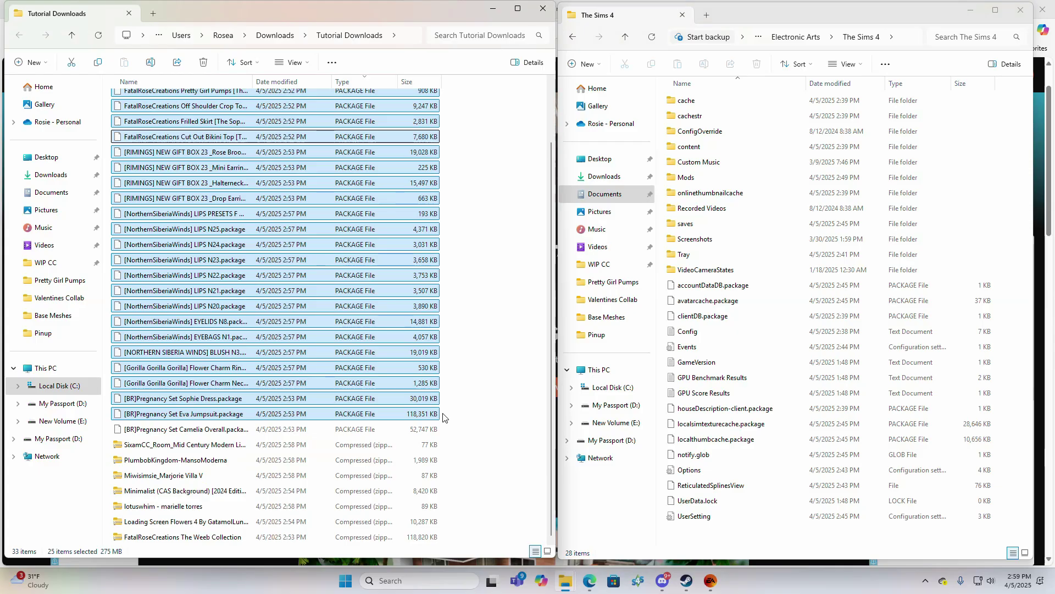
{"action": "left_click", "coordinate": [468, 360]}
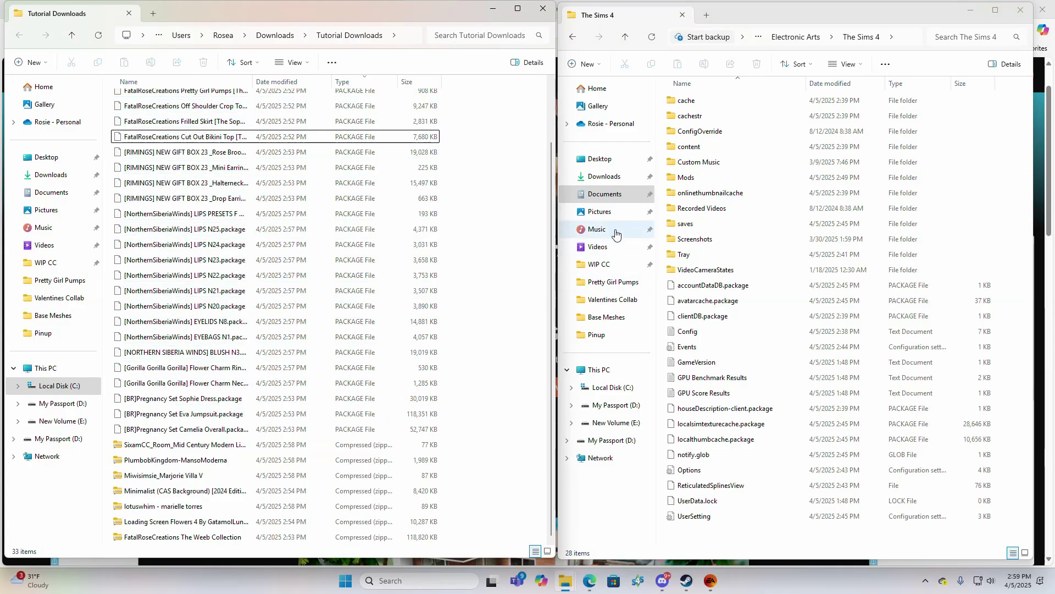
{"action": "left_click", "coordinate": [685, 178]}
{"action": "double_click", "coordinate": [685, 178]}
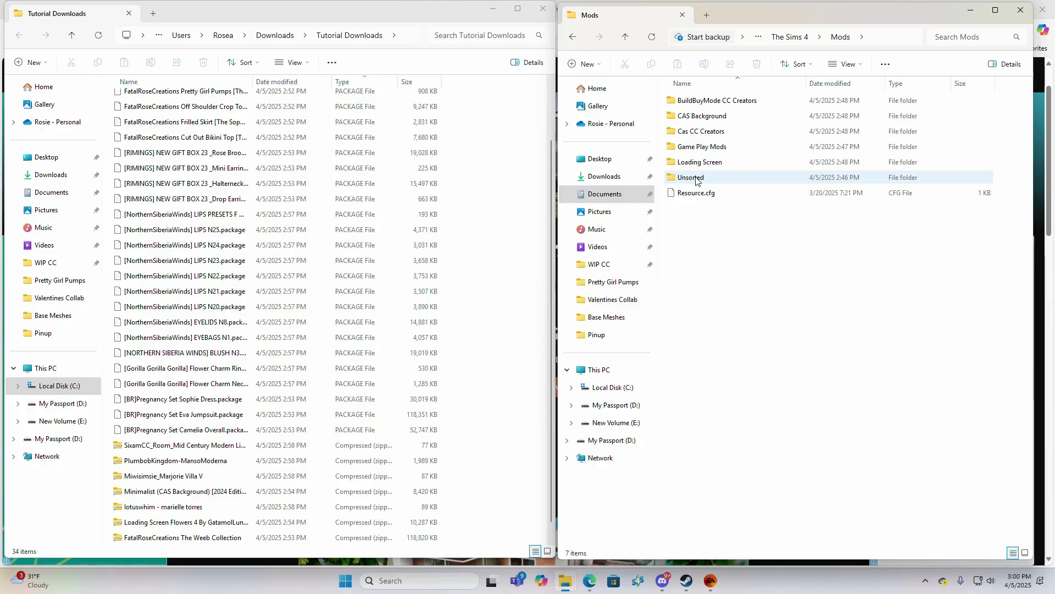
Look over the downloaded package files and the Mods subfolders, including Unsorted, to decide where each file belongs.
{"action": "scroll", "coordinate": [159, 273], "scroll_direction": "up", "scroll_amount": 2}
{"action": "scroll", "coordinate": [159, 273], "scroll_direction": "down", "scroll_amount": 1}
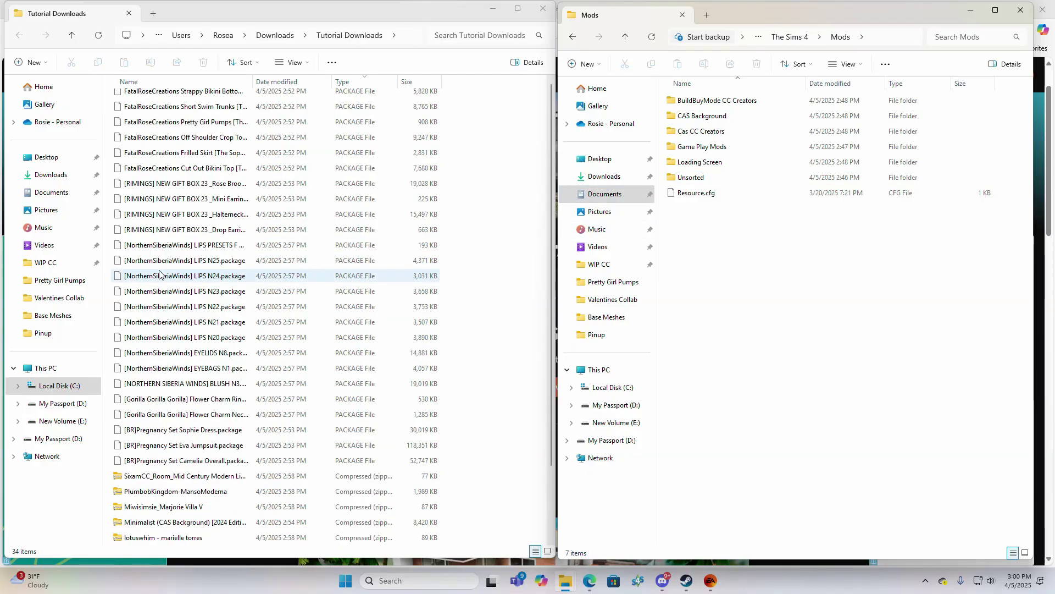
{"action": "scroll", "coordinate": [161, 183], "scroll_direction": "up", "scroll_amount": 1}
{"action": "scroll", "coordinate": [161, 183], "scroll_direction": "down", "scroll_amount": 1}
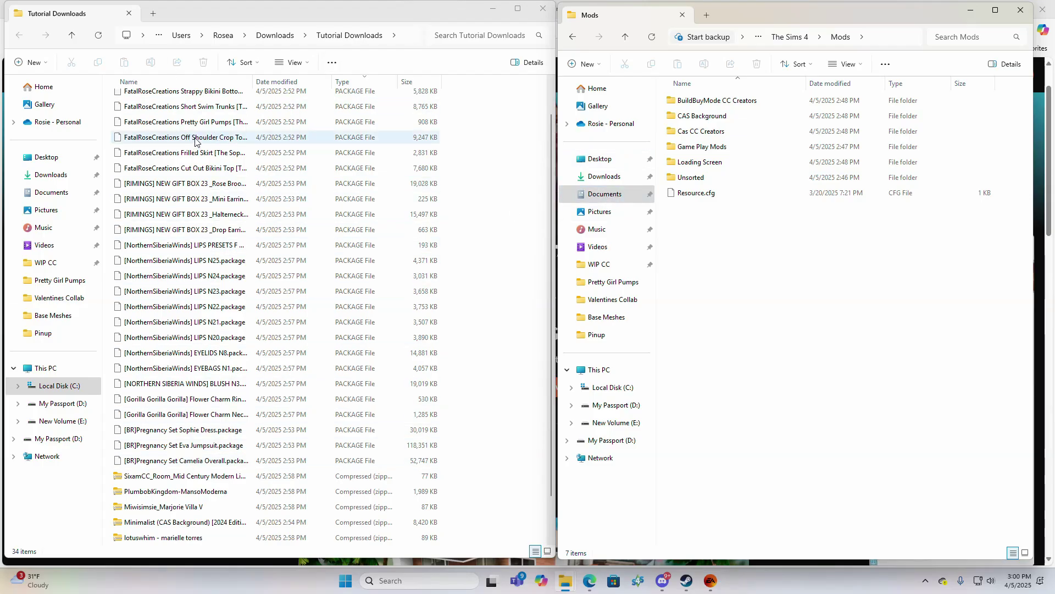
{"action": "scroll", "coordinate": [204, 337], "scroll_direction": "up", "scroll_amount": 1}
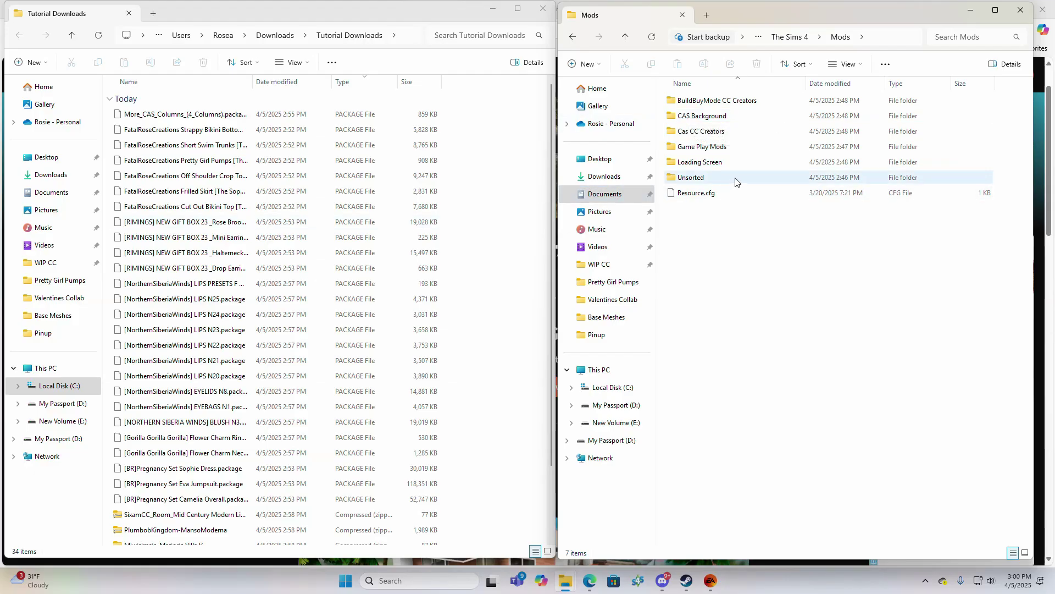
{"action": "mouse_move", "coordinate": [735, 181]}
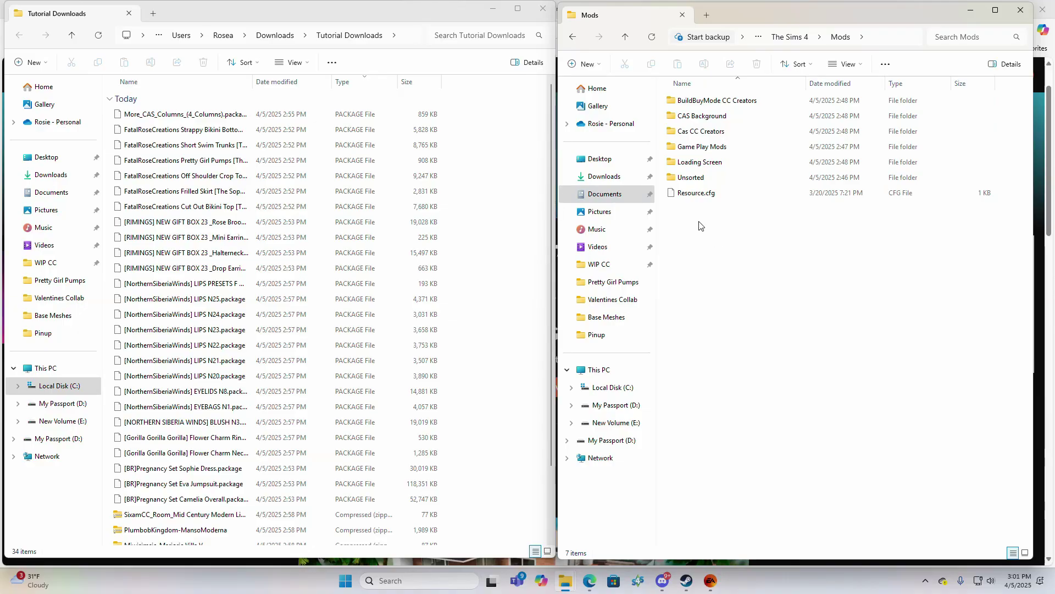
{"action": "left_click", "coordinate": [690, 178]}
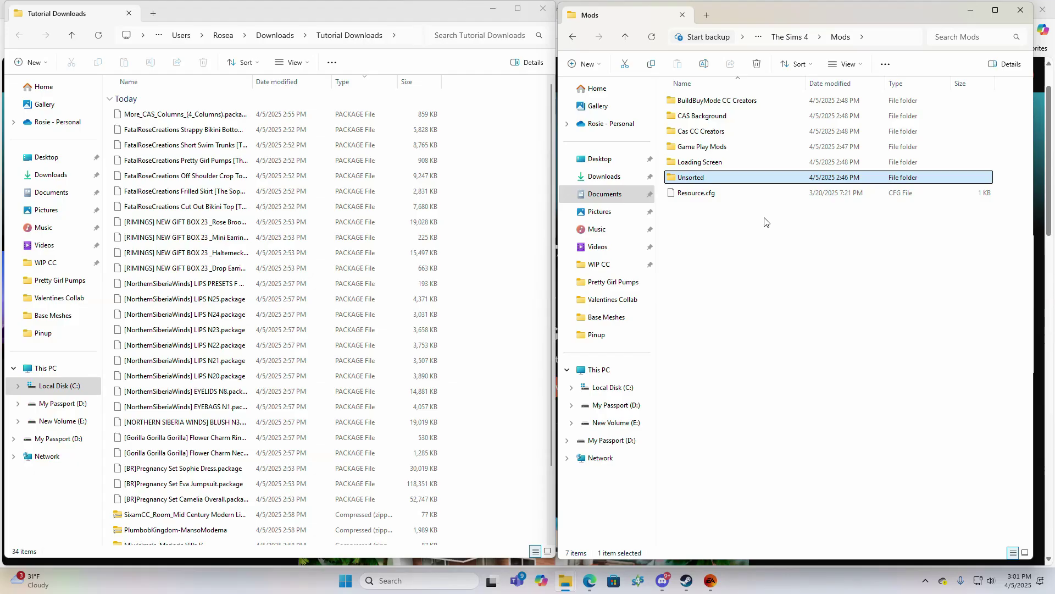
{"action": "left_click", "coordinate": [766, 248]}
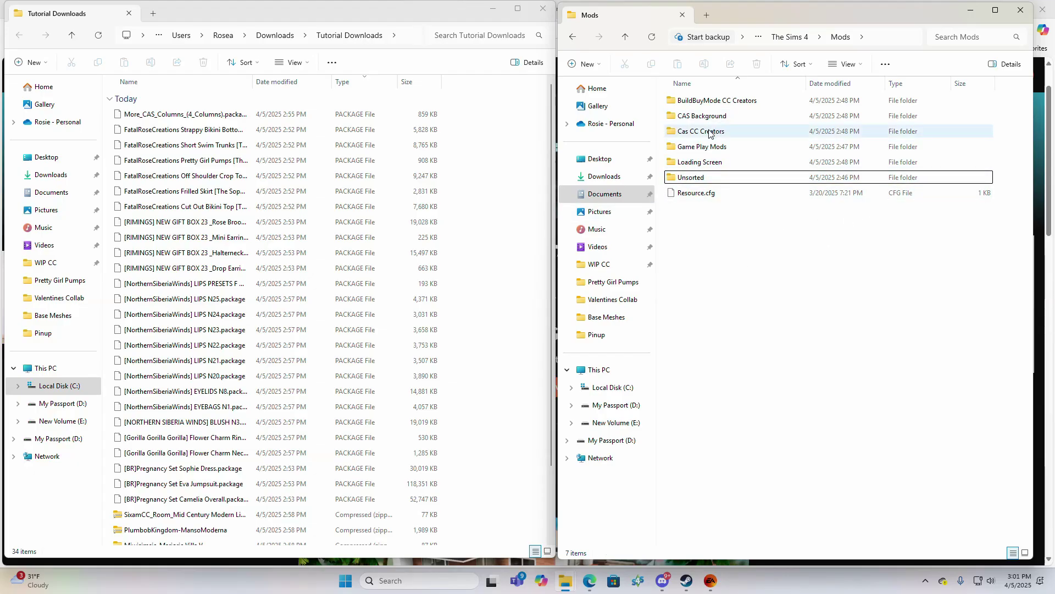
Open the Cas CC Creators folder and create a subfolder named "Norhterian Siberian Winds".
{"action": "double_click", "coordinate": [700, 137]}
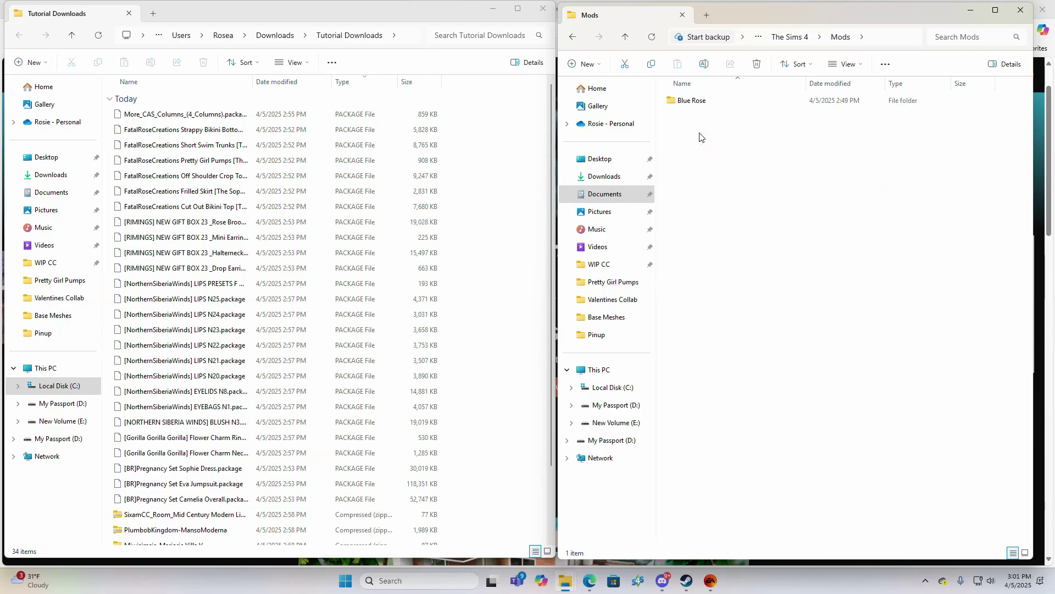
{"action": "right_click", "coordinate": [678, 125]}
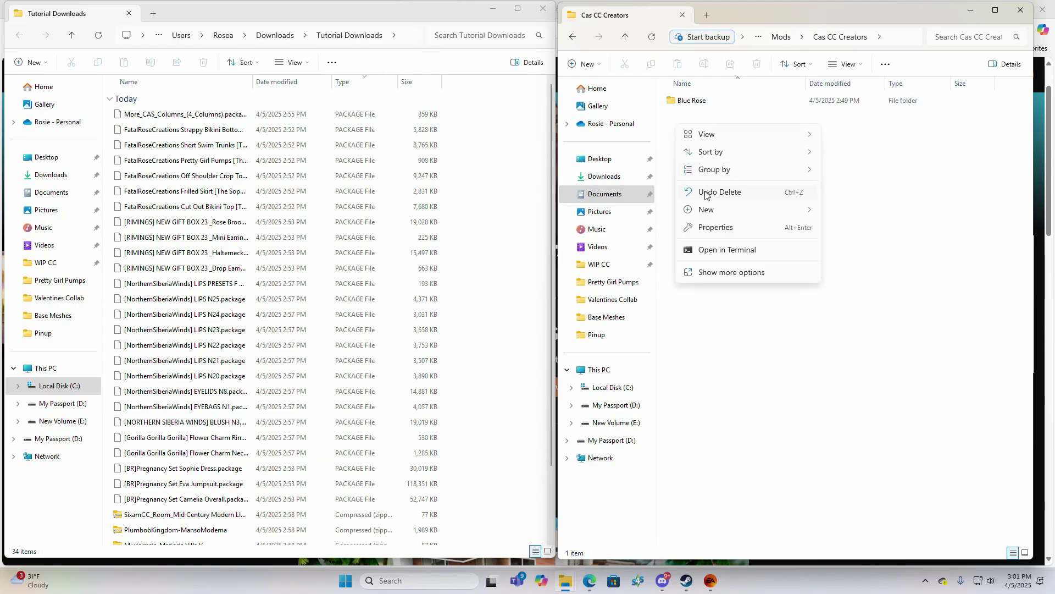
{"action": "mouse_move", "coordinate": [709, 210]}
{"action": "left_click", "coordinate": [842, 216]}
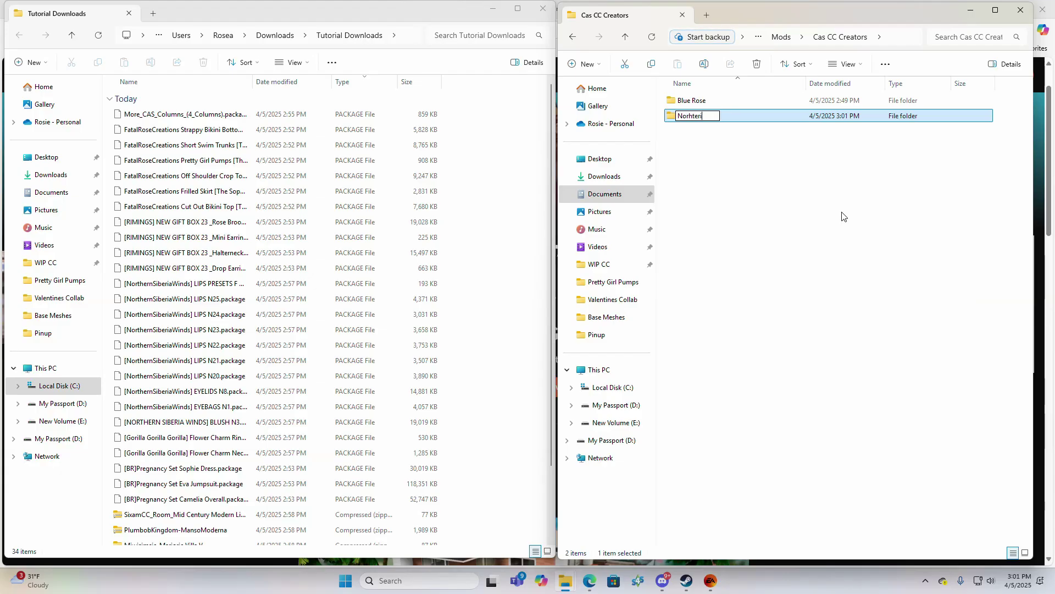
{"action": "type", "text": "Norhterian Siberian Winds"}
{"action": "key", "text": "Return"}
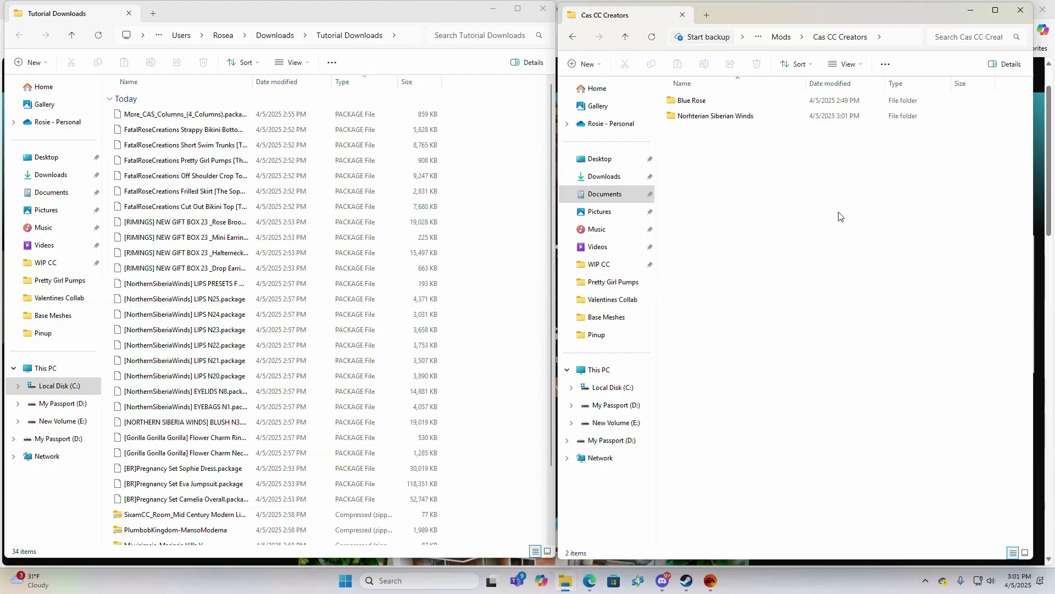
Create a subfolder named "fatalRoseCreations" in Cas CC Creators.
{"action": "right_click", "coordinate": [839, 216]}
{"action": "mouse_move", "coordinate": [873, 297]}
{"action": "left_click", "coordinate": [731, 300]}
{"action": "type", "text": "fatalRoseCreations"}
{"action": "key", "text": "Return"}
Create a subfolder named "Rimmings" in Cas CC Creators.
{"action": "right_click", "coordinate": [740, 306]}
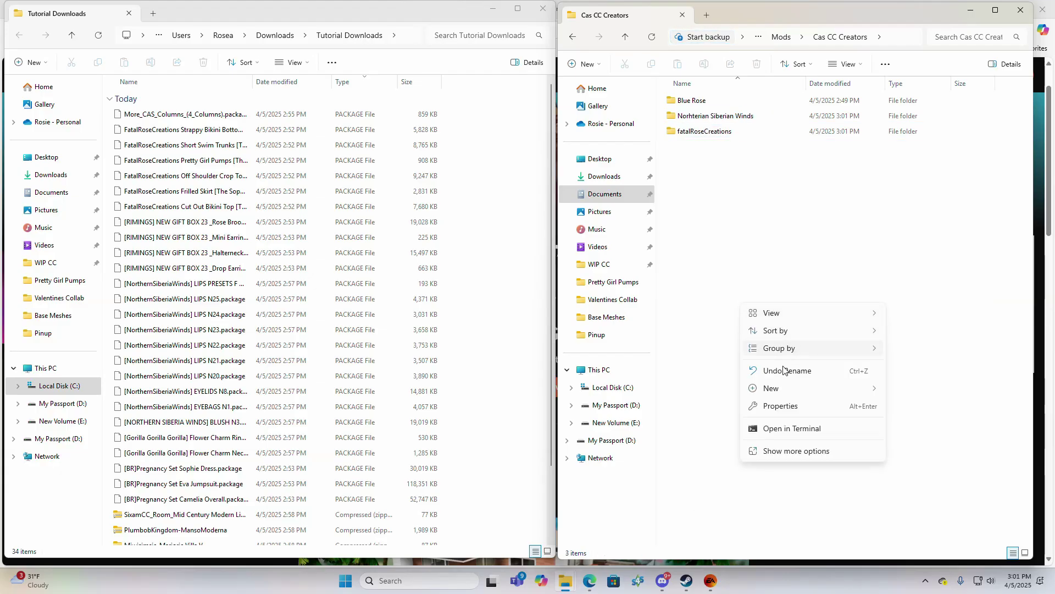
{"action": "mouse_move", "coordinate": [761, 389]}
{"action": "left_click", "coordinate": [924, 245]}
{"action": "type", "text": "Rimmings"}
{"action": "key", "text": "Return"}
Create a subfolder named "Gorilla x3" in Cas CC Creators.
{"action": "right_click", "coordinate": [803, 202]}
{"action": "mouse_move", "coordinate": [849, 285]}
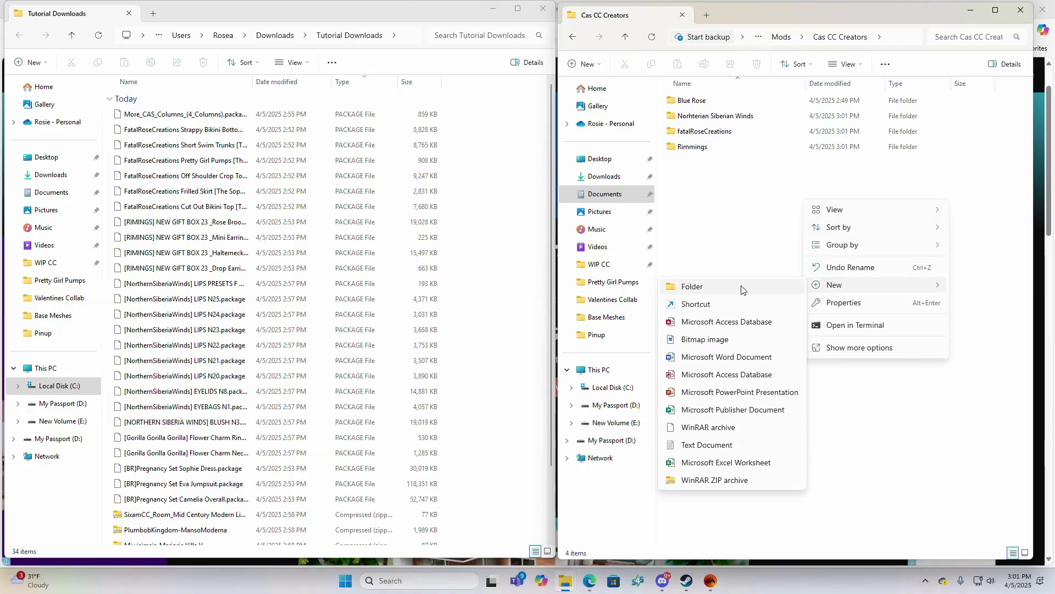
{"action": "left_click", "coordinate": [742, 290]}
{"action": "type", "text": "F"}
{"action": "right_click", "coordinate": [745, 289]}
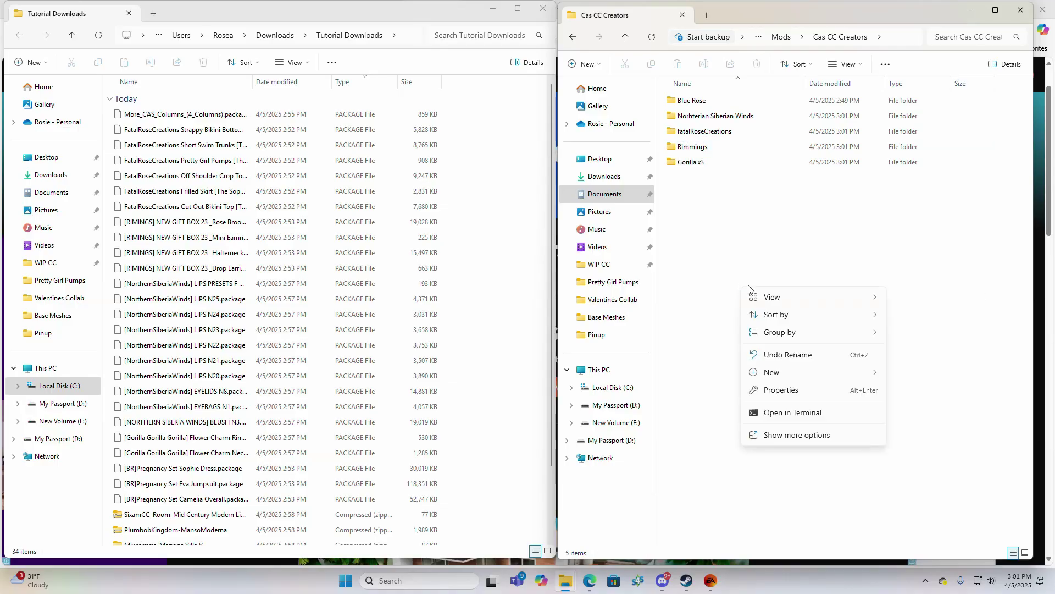
{"action": "left_click", "coordinate": [671, 261]}
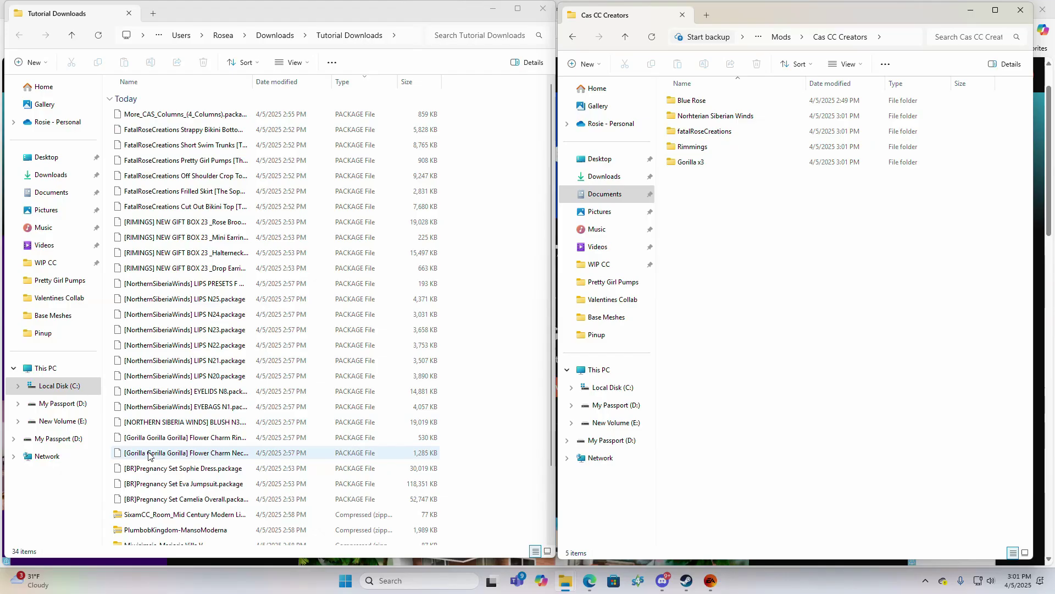
Move the [BR], [Gorilla Gorilla Gorilla] and Northern Siberia Winds packages into Blue Rose, Gorilla x3 and Norhterian Siberian Winds respectively.
{"action": "left_click_drag", "start_coordinate": [108, 496], "coordinate": [729, 105]}
{"action": "left_click_drag", "start_coordinate": [110, 461], "coordinate": [737, 162]}
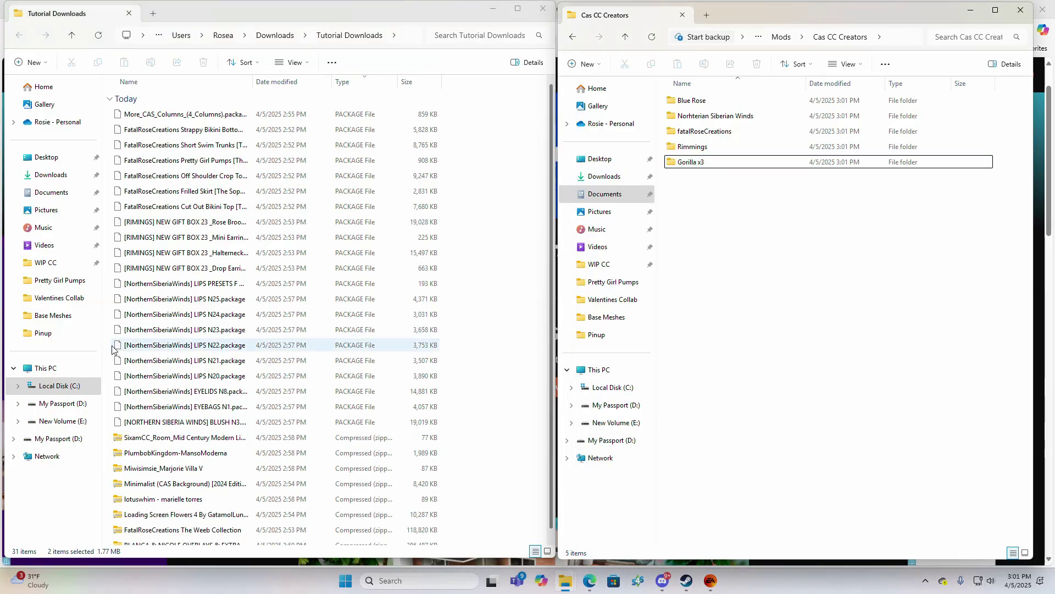
{"action": "left_click_drag", "start_coordinate": [112, 430], "coordinate": [749, 117]}
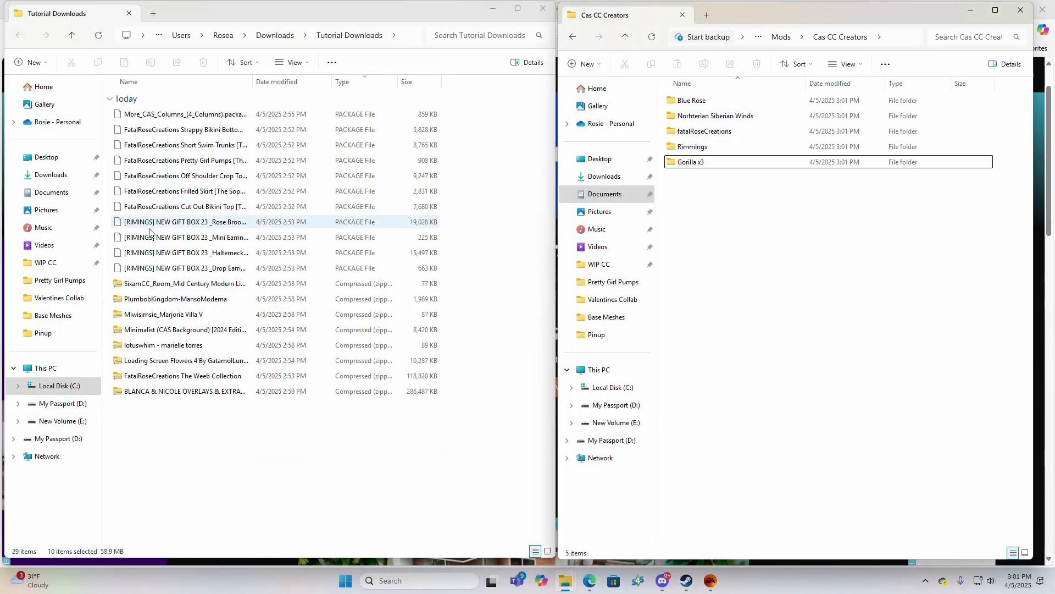
Move the [RIMINGS] packages into Rimmings and the loose FatalRoseCreations packages into fatalRoseCreations.
{"action": "left_click_drag", "start_coordinate": [459, 288], "coordinate": [253, 218]}
{"action": "left_click_drag", "start_coordinate": [418, 253], "coordinate": [709, 146]}
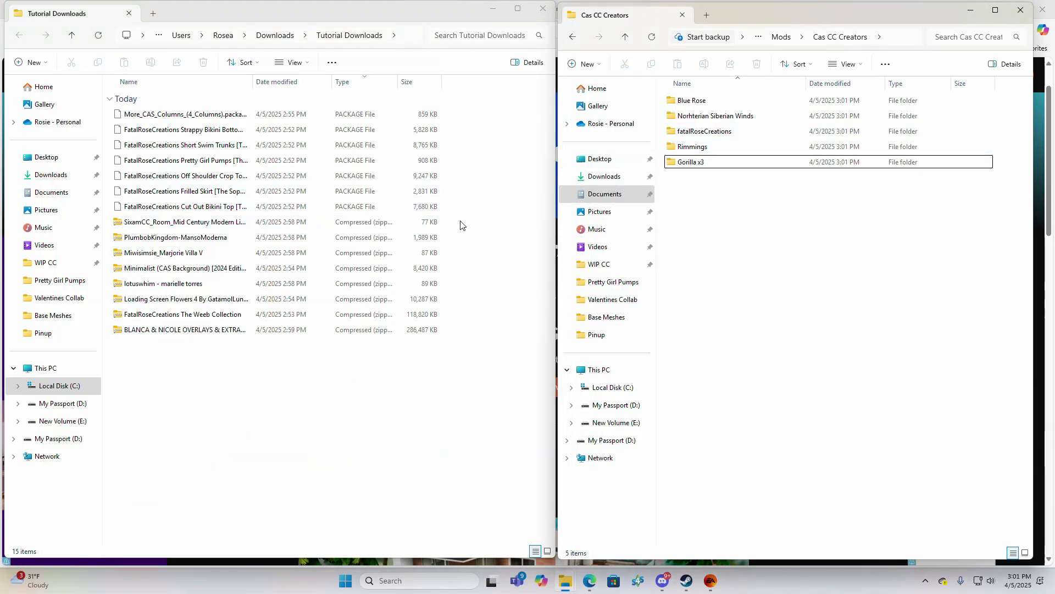
{"action": "left_click_drag", "start_coordinate": [462, 222], "coordinate": [740, 133]}
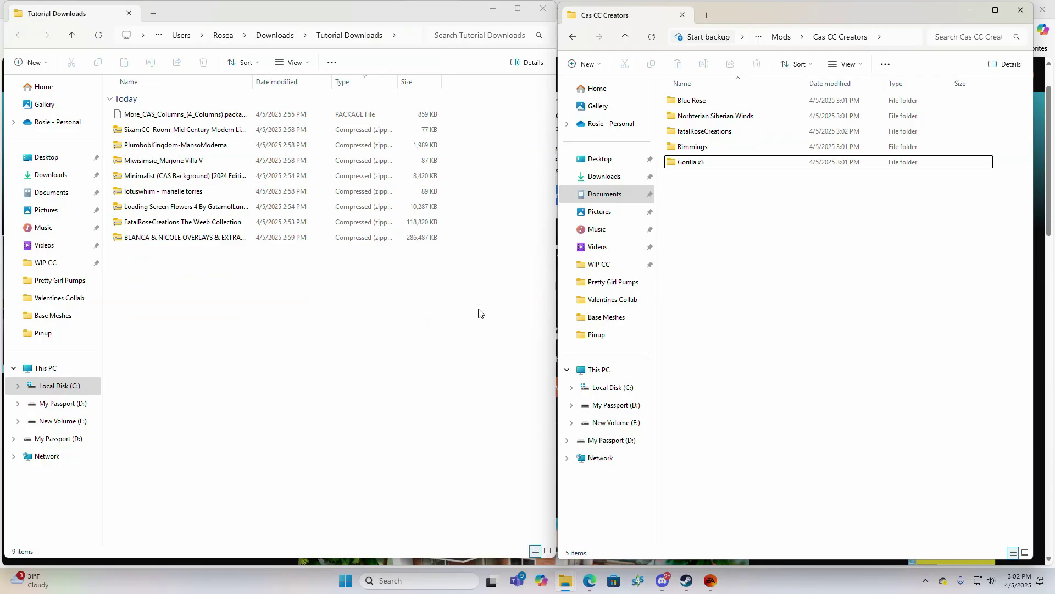
Open the Mods folder on the Desktop in a separate window and review how its CAS CC Creators and Unsorted folders are organized.
{"action": "right_click", "coordinate": [568, 586]}
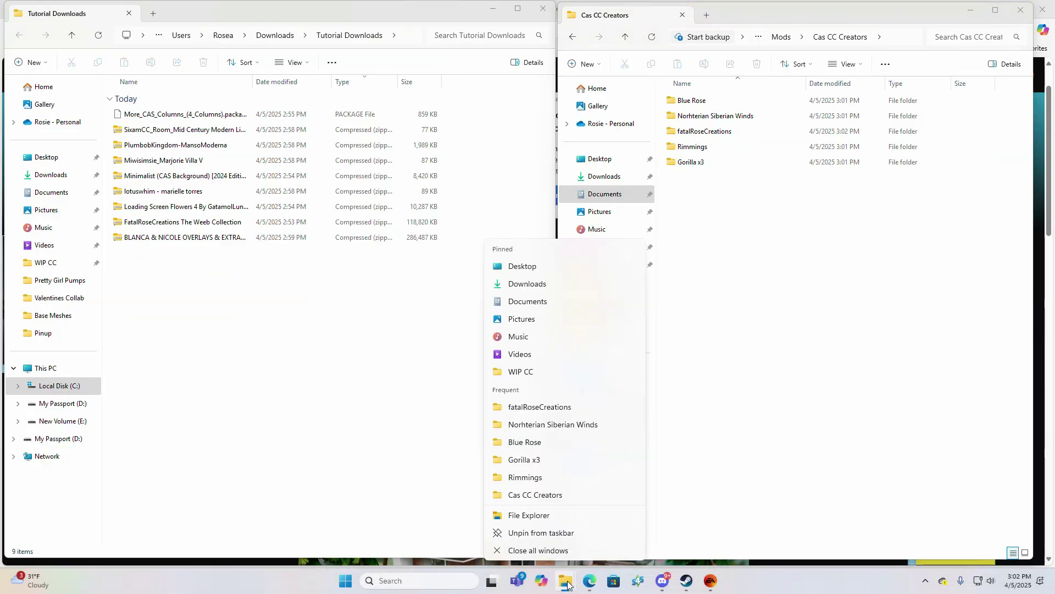
{"action": "left_click", "coordinate": [522, 266]}
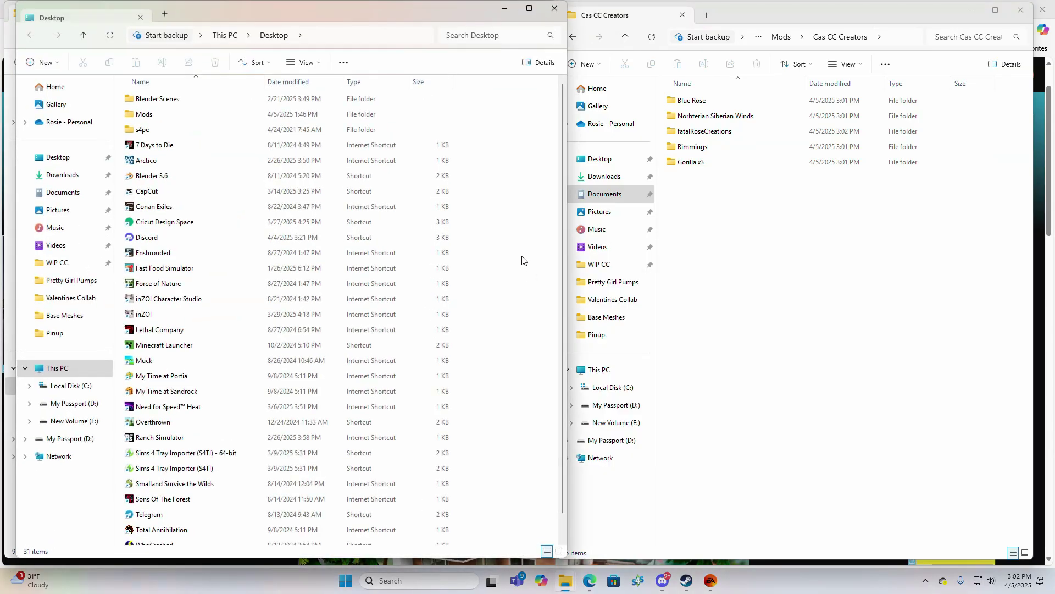
{"action": "double_click", "coordinate": [146, 114]}
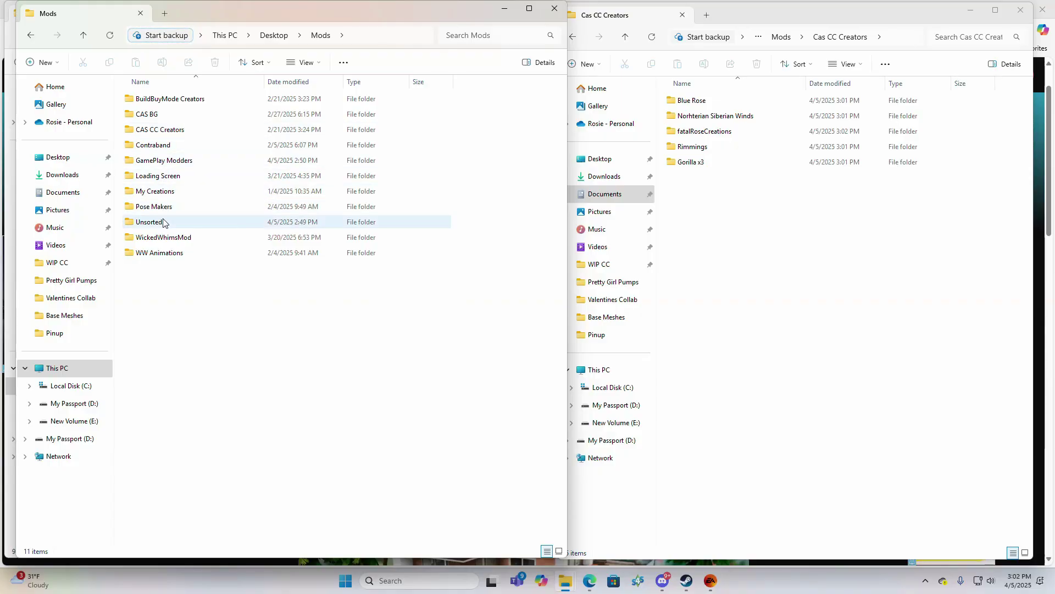
{"action": "double_click", "coordinate": [160, 132]}
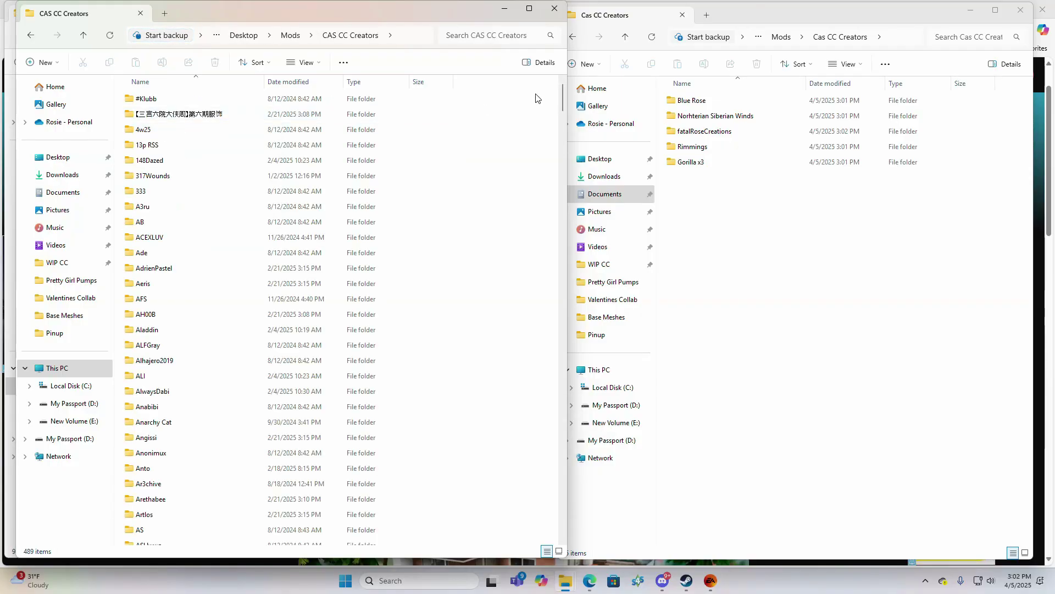
{"action": "left_click_drag", "start_coordinate": [565, 90], "coordinate": [550, 235]}
{"action": "left_click", "coordinate": [31, 34]}
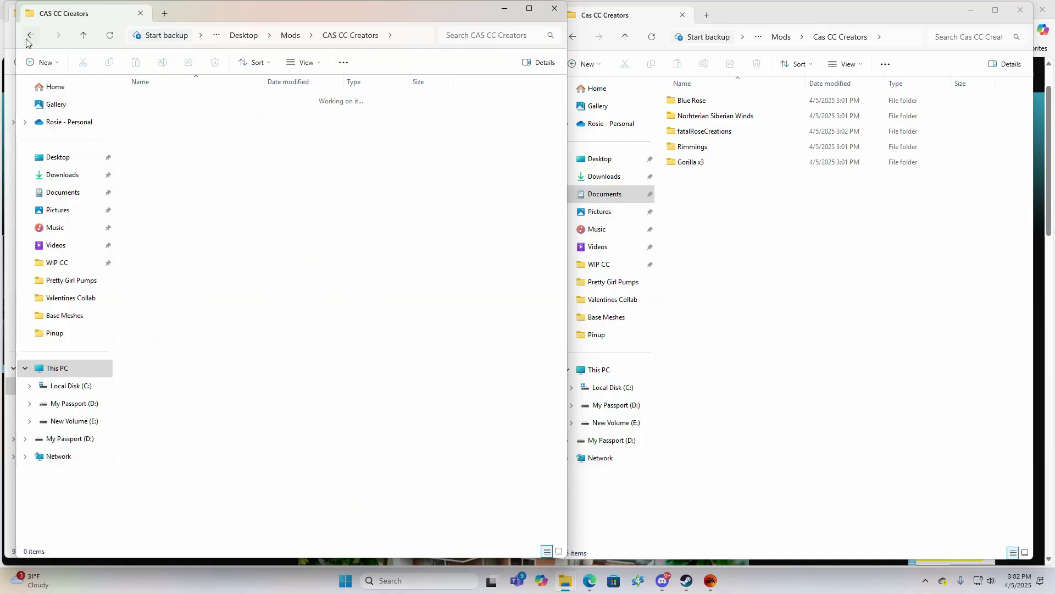
{"action": "double_click", "coordinate": [205, 222]}
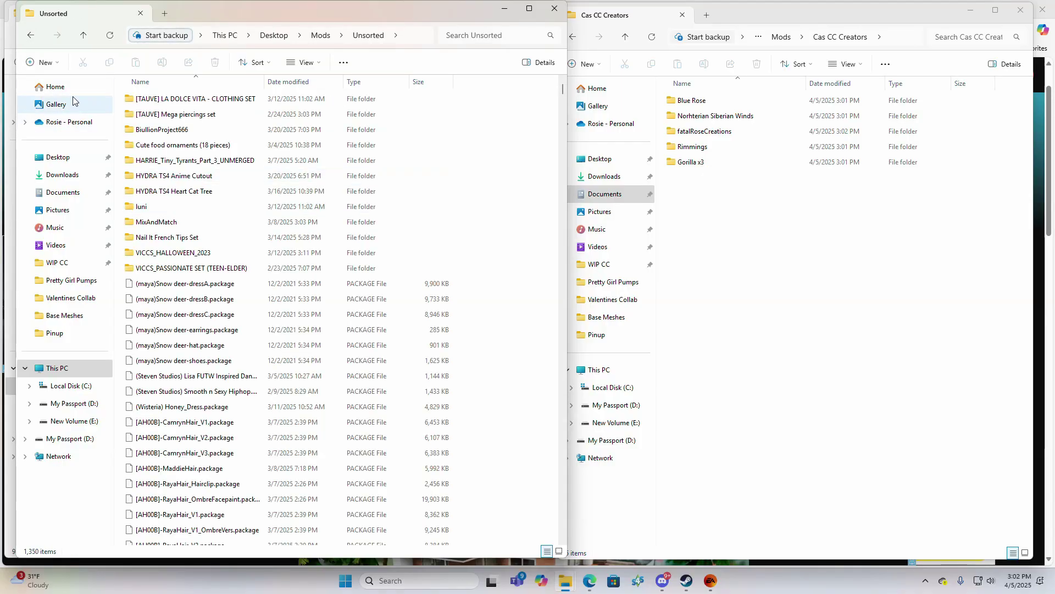
{"action": "left_click", "coordinate": [31, 35]}
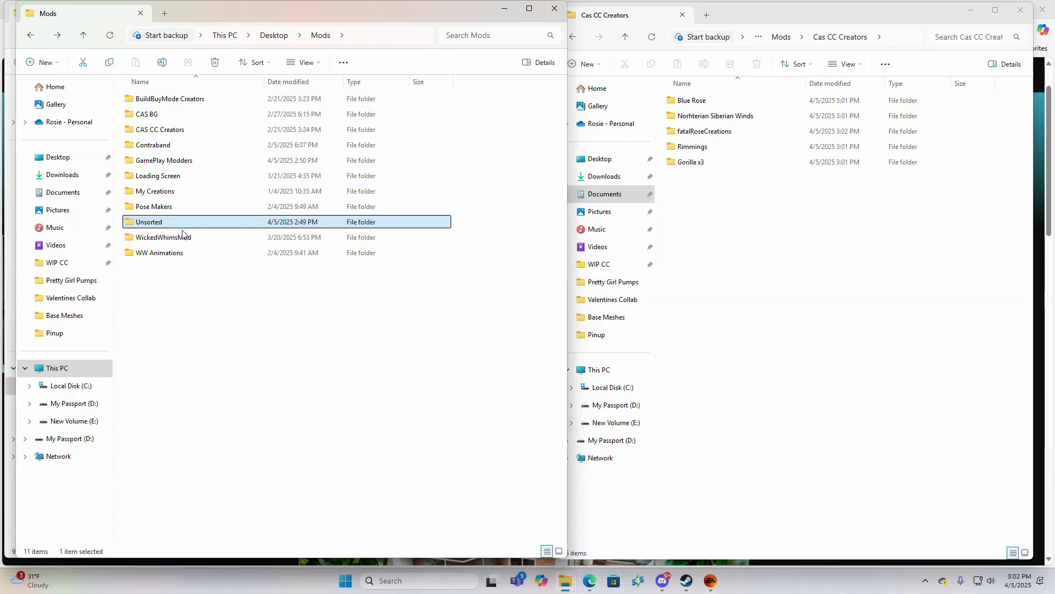
{"action": "left_click", "coordinate": [505, 8]}
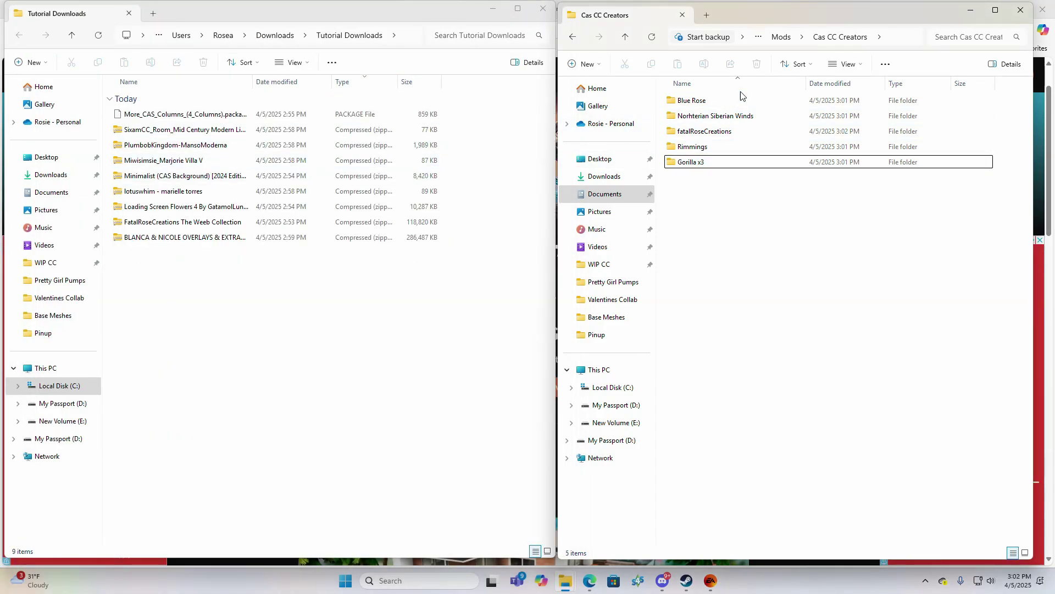
Return to the Mods folder and move the More_CAS_Columns_(4_Columns) package into Game Play Mods.
{"action": "left_click", "coordinate": [572, 37]}
{"action": "left_click_drag", "start_coordinate": [196, 115], "coordinate": [723, 148]}
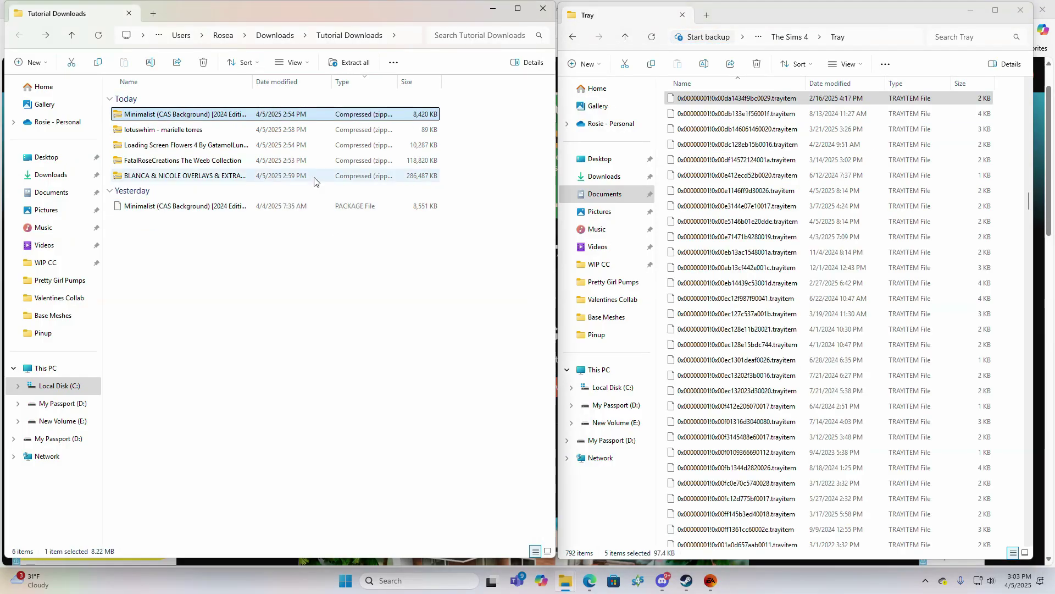
Leave the Tray folder for The Sims 4 Mods folder and move the extracted Minimalist (CAS Background) package into CAS Background.
{"action": "left_click", "coordinate": [790, 37]}
{"action": "double_click", "coordinate": [704, 177]}
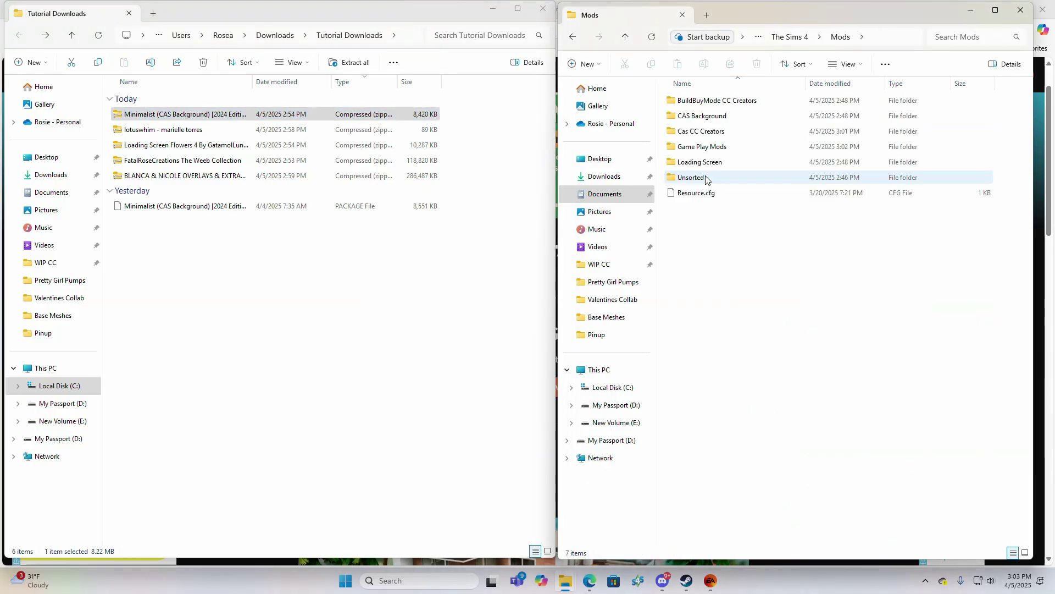
{"action": "left_click_drag", "start_coordinate": [237, 202], "coordinate": [728, 117]}
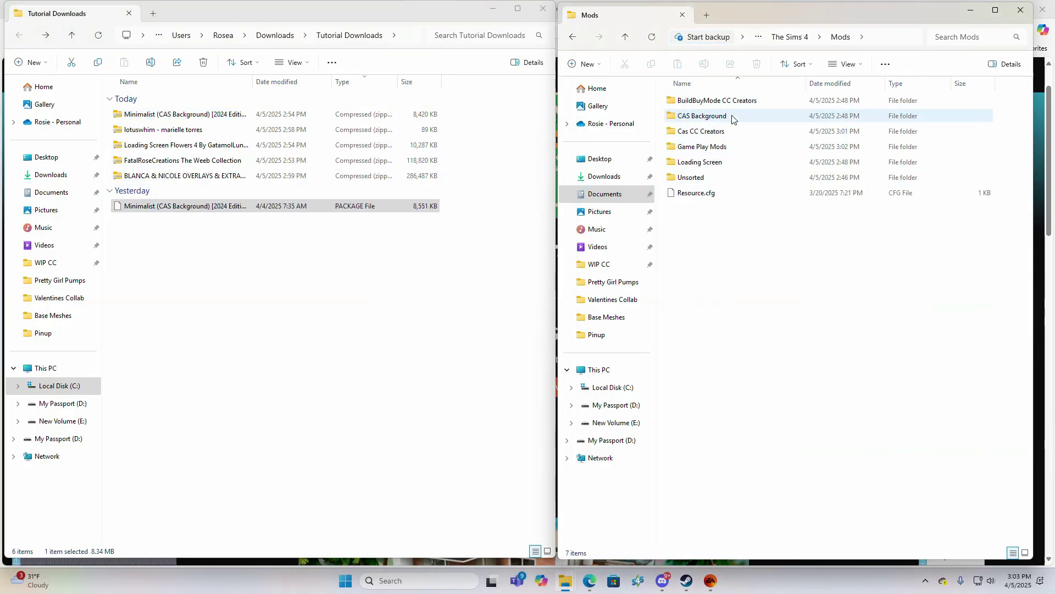
Leave the Tray folder for The Sims 4 Mods folder and move the extracted Loading Screen Flowers 4 package into Loading Screen.
{"action": "left_click", "coordinate": [176, 115]}
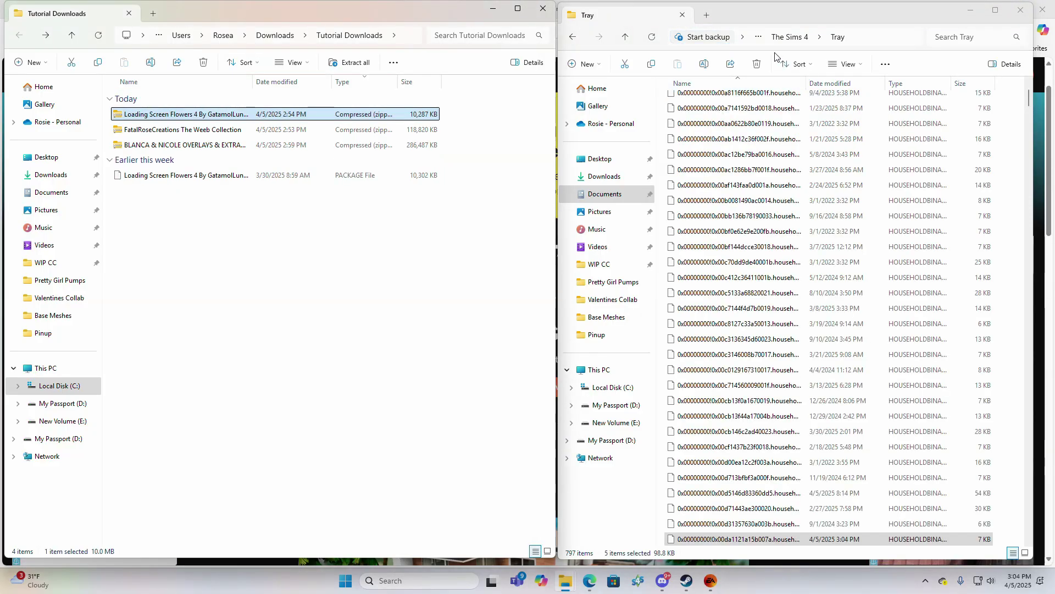
{"action": "left_click", "coordinate": [790, 36]}
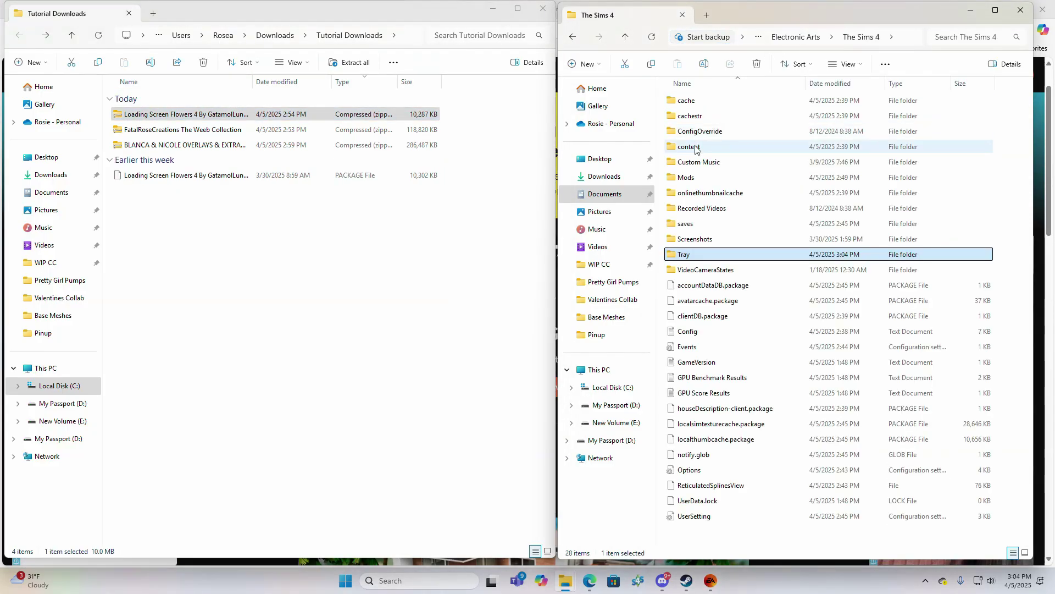
{"action": "double_click", "coordinate": [700, 174]}
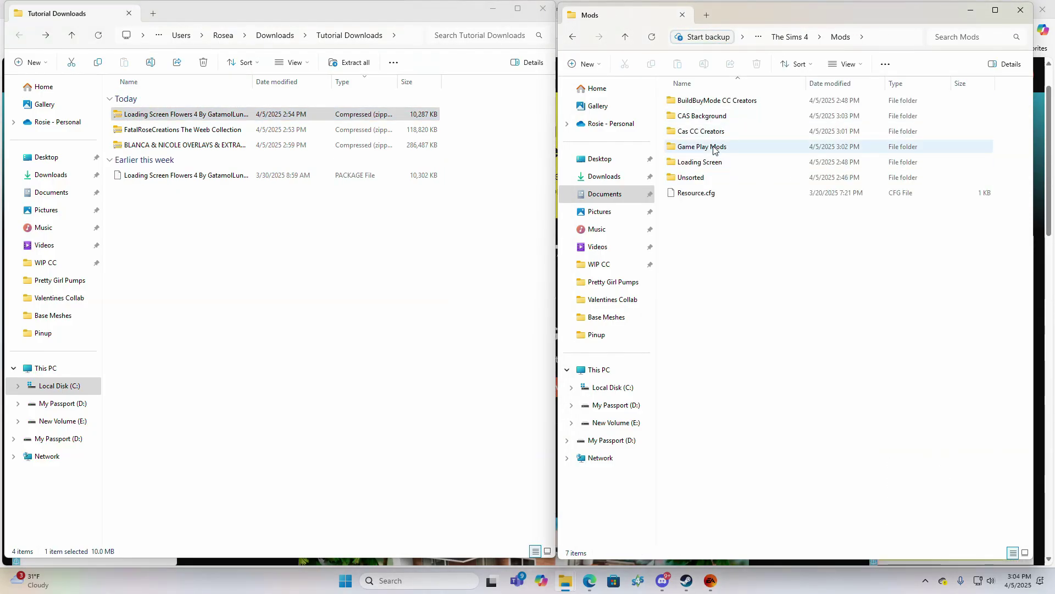
{"action": "left_click_drag", "start_coordinate": [172, 175], "coordinate": [701, 162]}
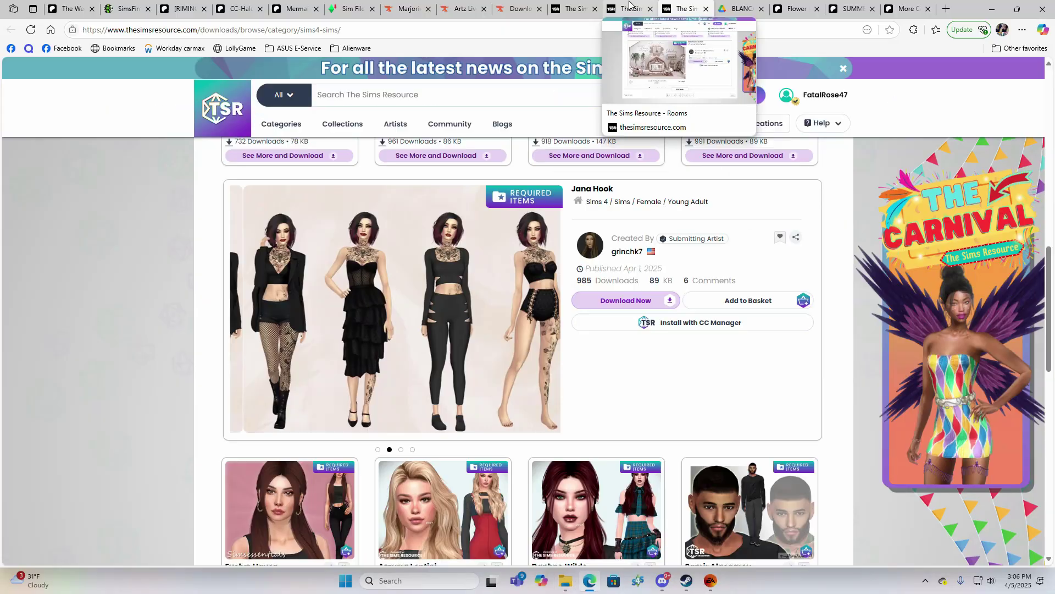
Download The Sims Resource basket with Jana Hook and the required items, and extract the 6114407 archive in place in Tutorial Downloads.
{"action": "left_click", "coordinate": [690, 98]}
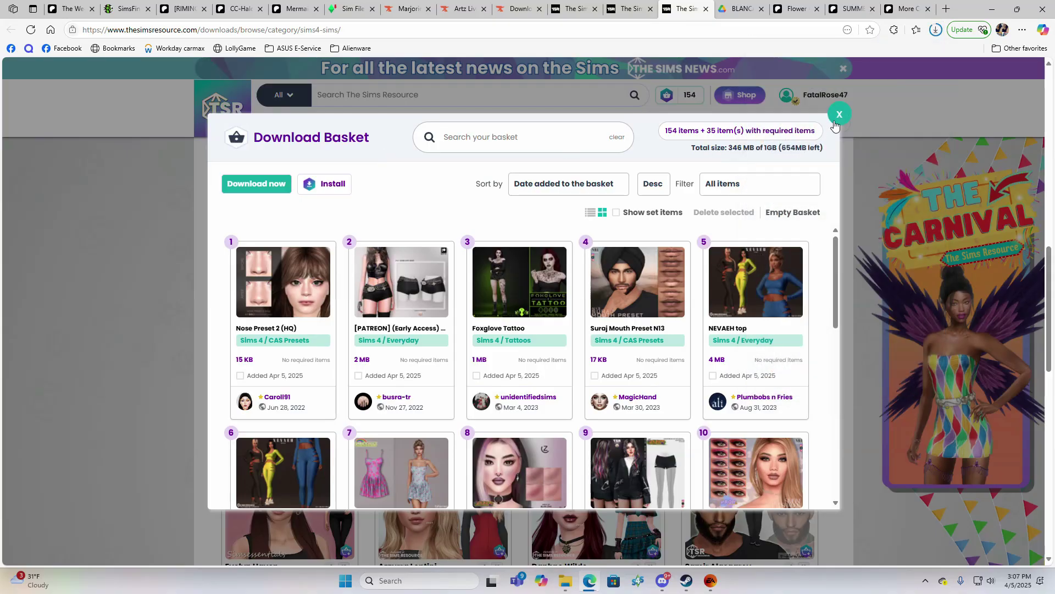
{"action": "left_click", "coordinate": [839, 115]}
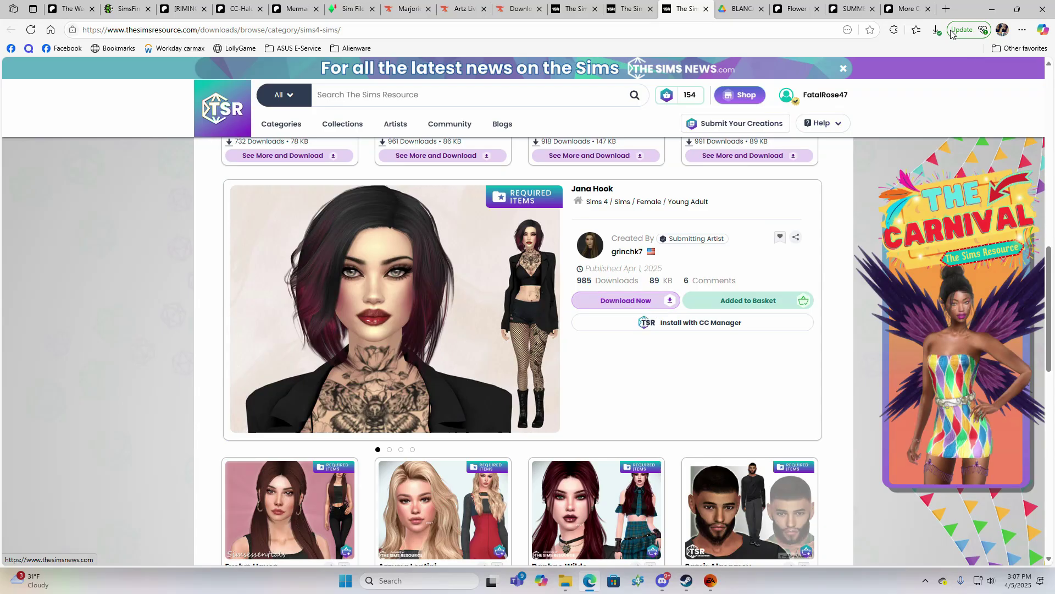
{"action": "mouse_move", "coordinate": [564, 581]}
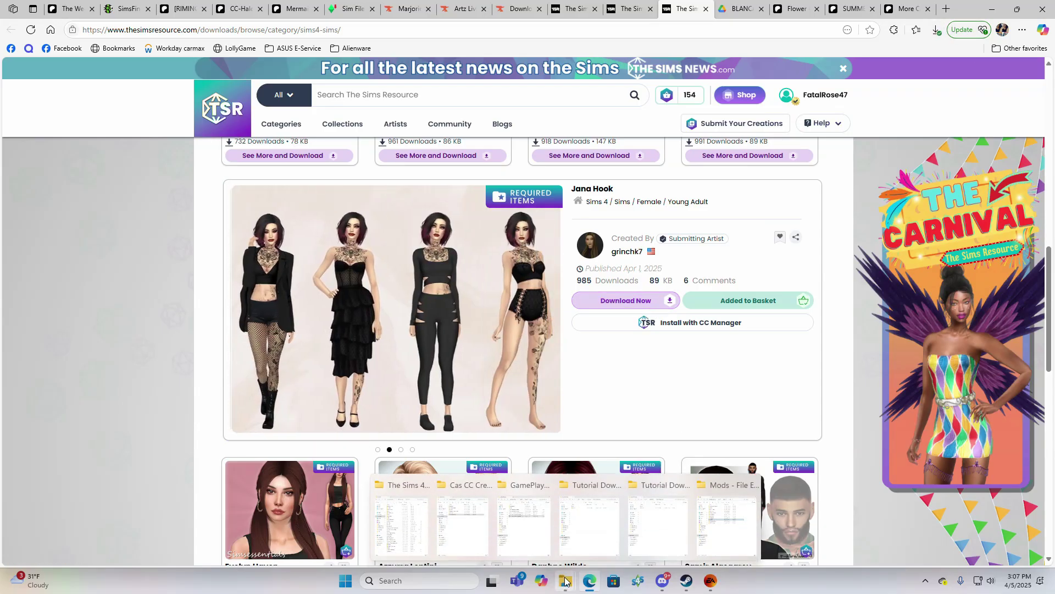
{"action": "left_click", "coordinate": [480, 553]}
{"action": "right_click", "coordinate": [143, 122]}
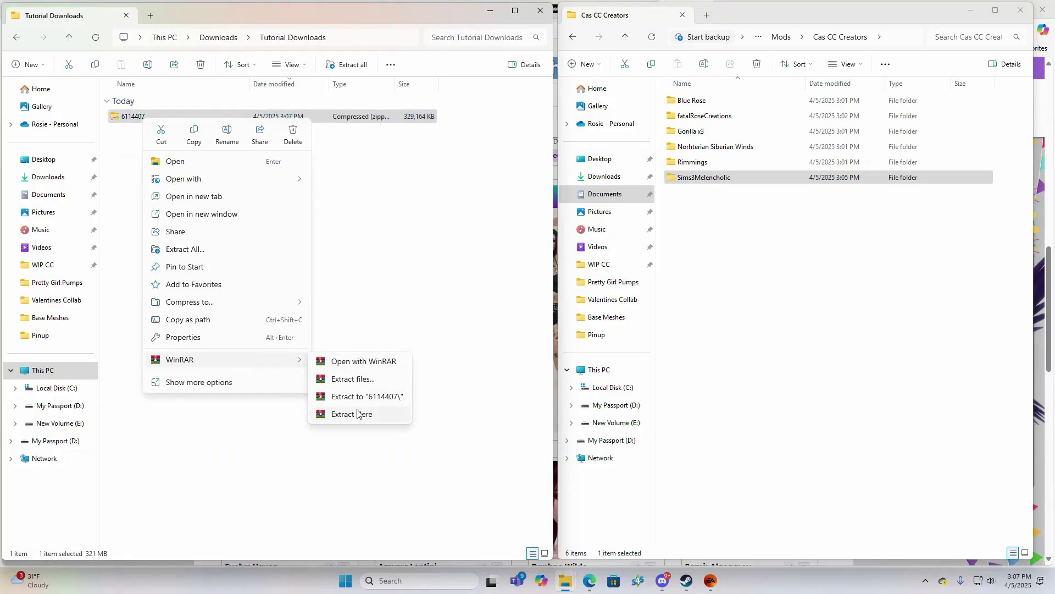
{"action": "left_click", "coordinate": [357, 414]}
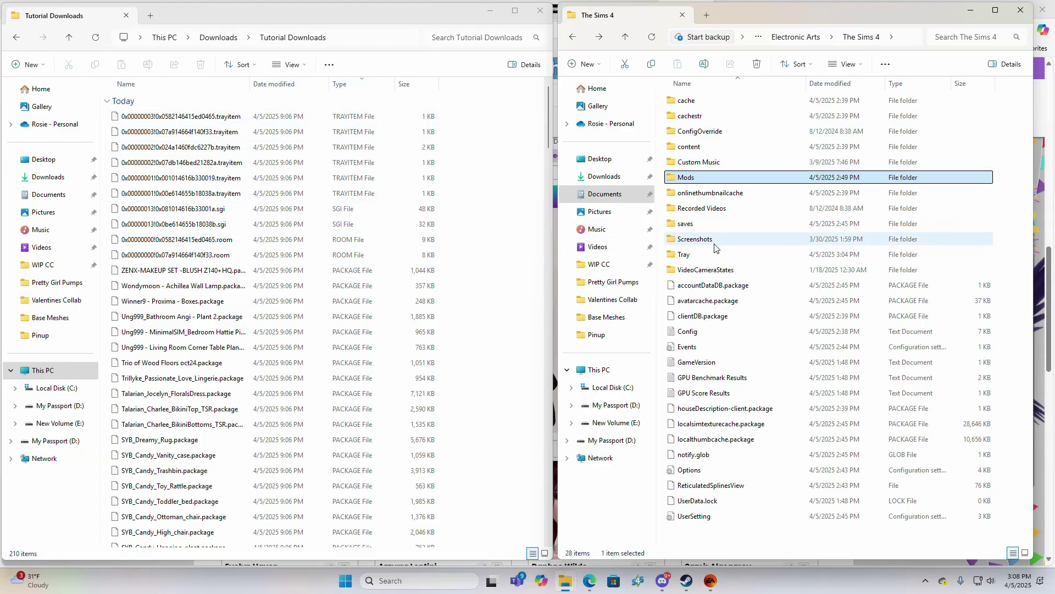
Move the extracted trayitem, SGI, room and other tray files from Tutorial Downloads into The Sims 4 Tray folder.
{"action": "double_click", "coordinate": [683, 254]}
{"action": "left_click", "coordinate": [451, 117]}
{"action": "left_click_drag", "start_coordinate": [451, 115], "coordinate": [385, 257]}
{"action": "left_click_drag", "start_coordinate": [386, 255], "coordinate": [769, 285]}
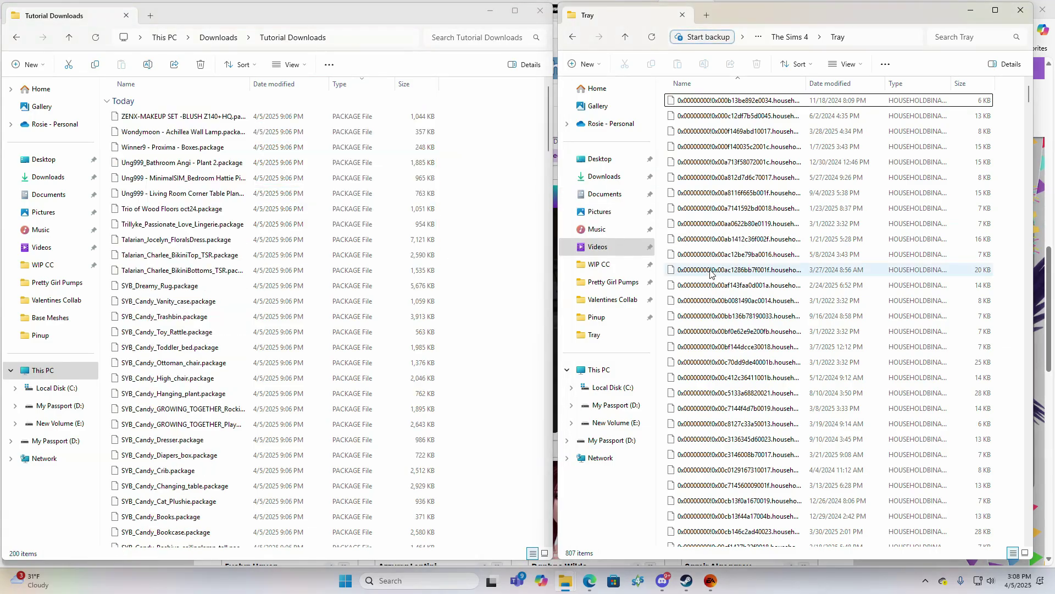
{"action": "scroll", "coordinate": [419, 220], "scroll_direction": "down", "scroll_amount": 8}
{"action": "scroll", "coordinate": [420, 218], "scroll_direction": "down", "scroll_amount": 20}
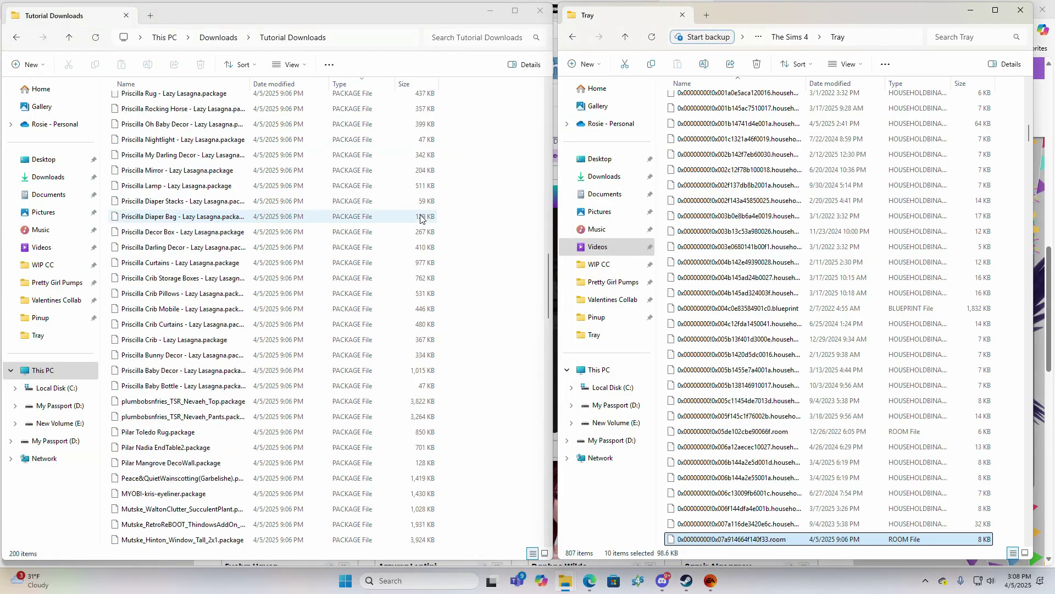
{"action": "left_click_drag", "start_coordinate": [429, 147], "coordinate": [824, 330]}
Return to The Sims 4 Mods folder and move all remaining extracted packages from Tutorial Downloads into Unsorted.
{"action": "left_click", "coordinate": [575, 37]}
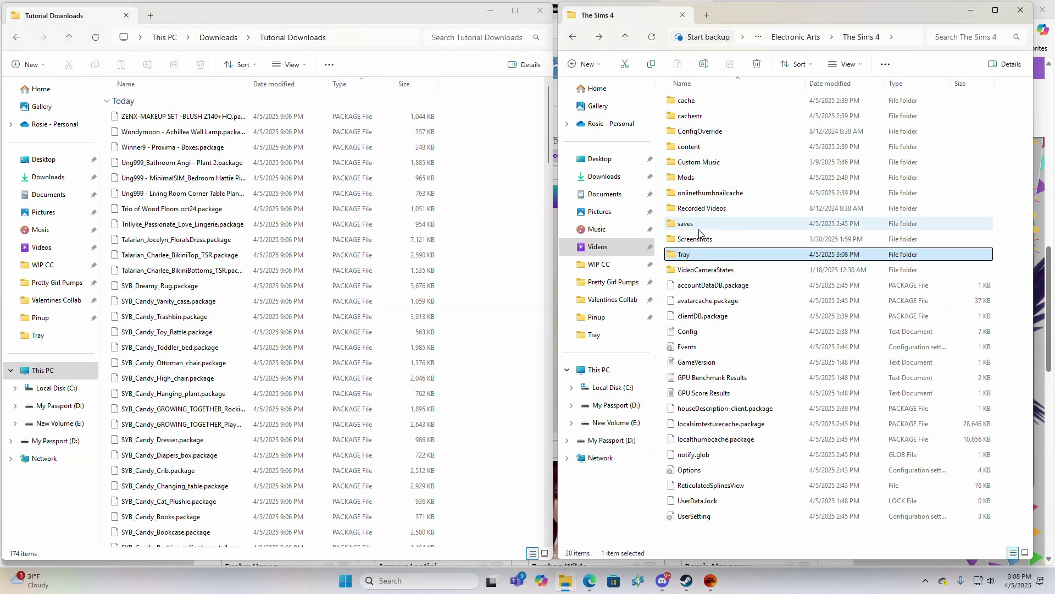
{"action": "left_click", "coordinate": [696, 178]}
{"action": "double_click", "coordinate": [695, 179]}
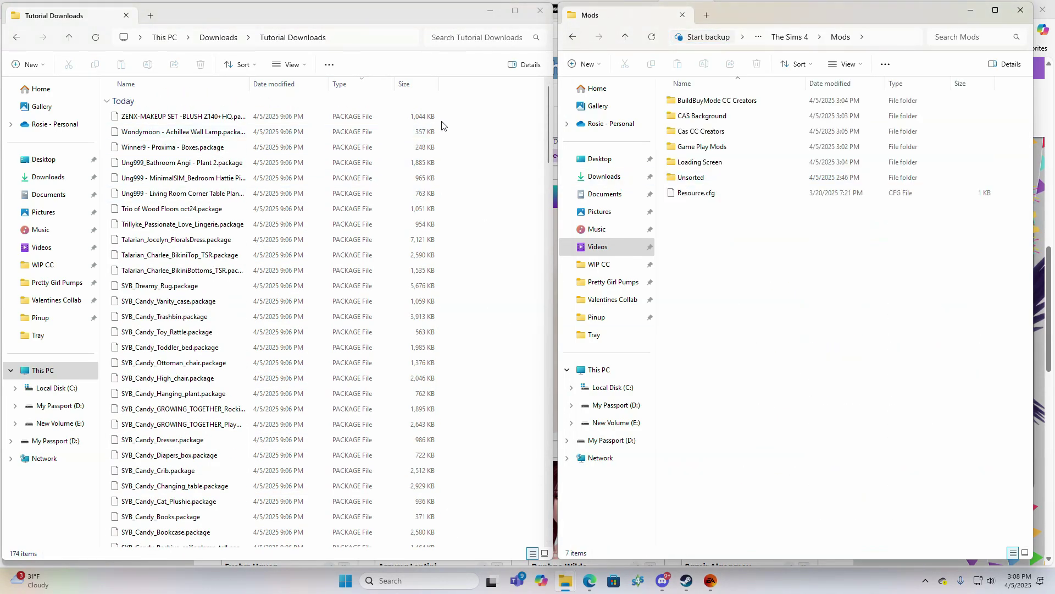
{"action": "left_click_drag", "start_coordinate": [440, 124], "coordinate": [272, 542]}
{"action": "left_click_drag", "start_coordinate": [269, 524], "coordinate": [715, 177]}
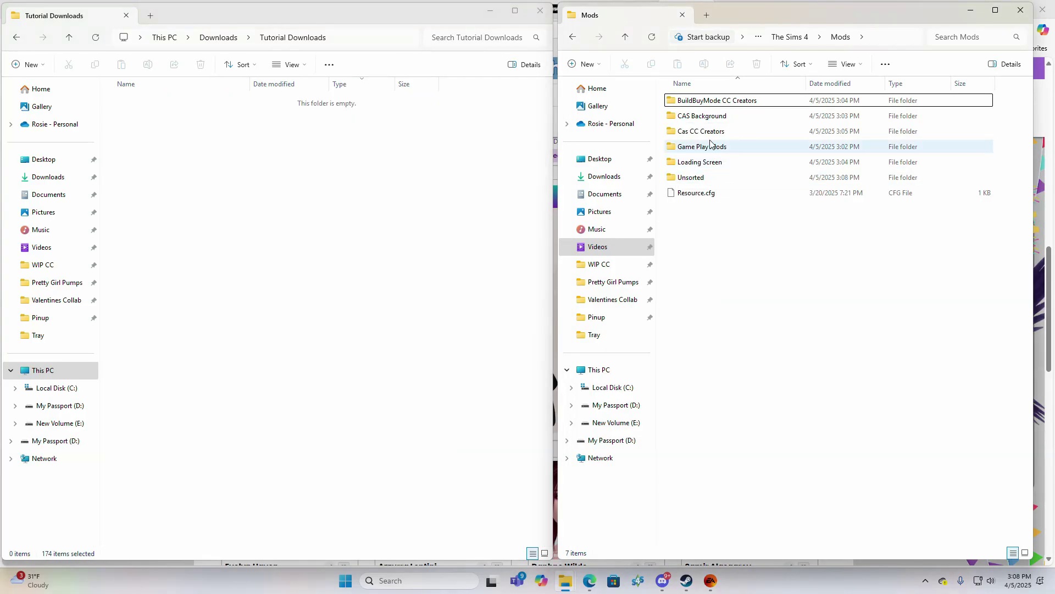
Check the contents of Game Play Mods and the downloaded MCCC folder, and move MCCC directly into the Mods folder.
{"action": "double_click", "coordinate": [703, 146]}
{"action": "left_click", "coordinate": [571, 37]}
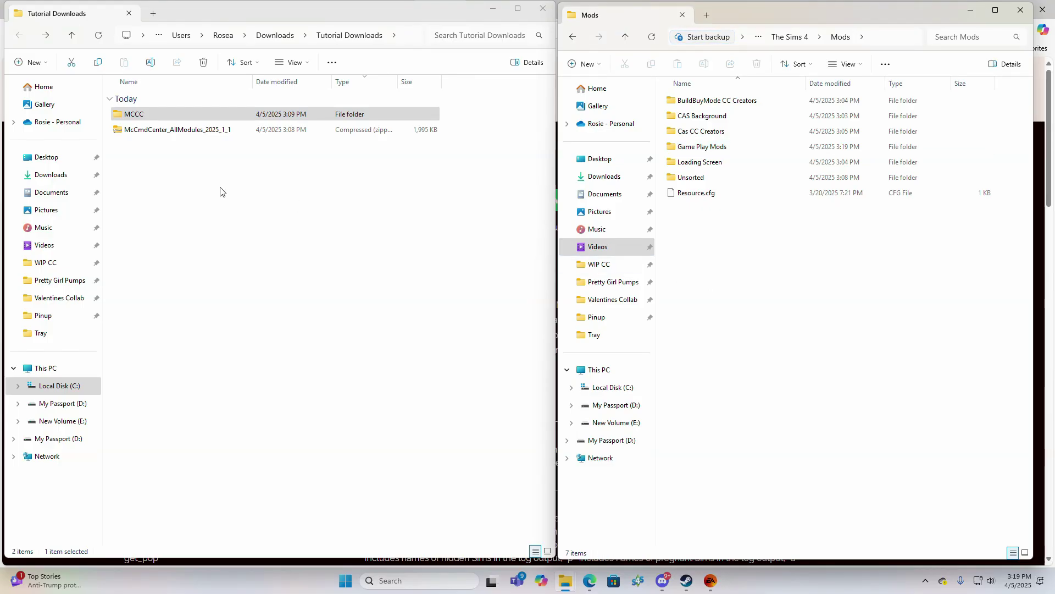
{"action": "left_click", "coordinate": [172, 120]}
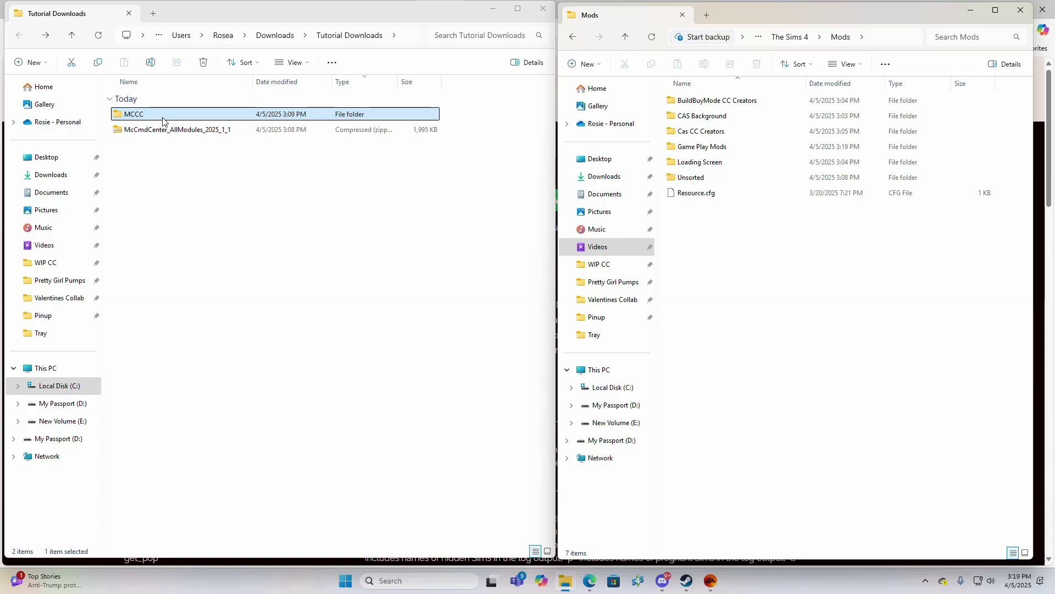
{"action": "double_click", "coordinate": [132, 118]}
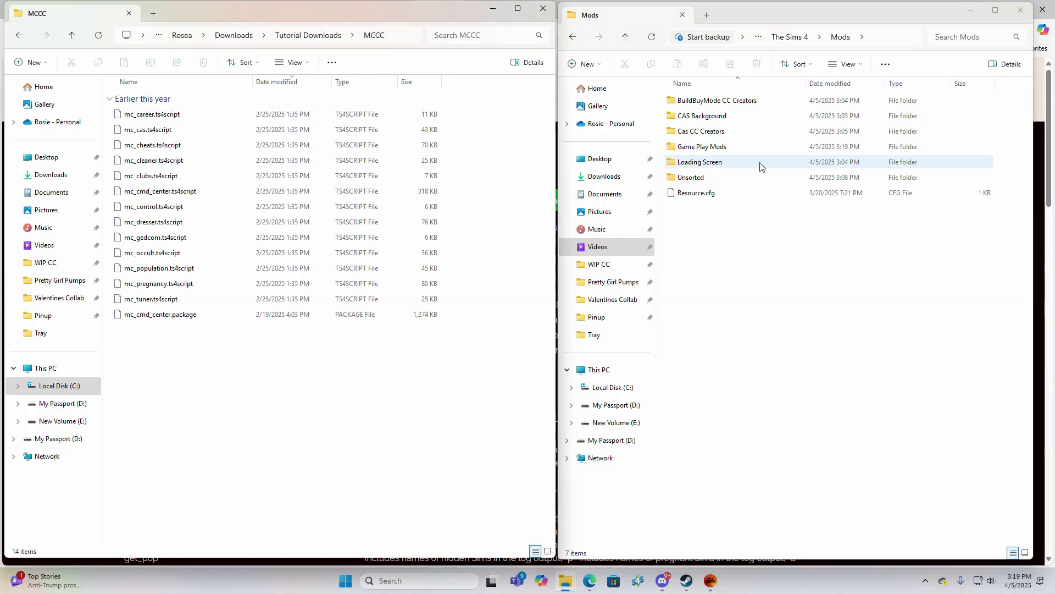
{"action": "left_click", "coordinate": [19, 36]}
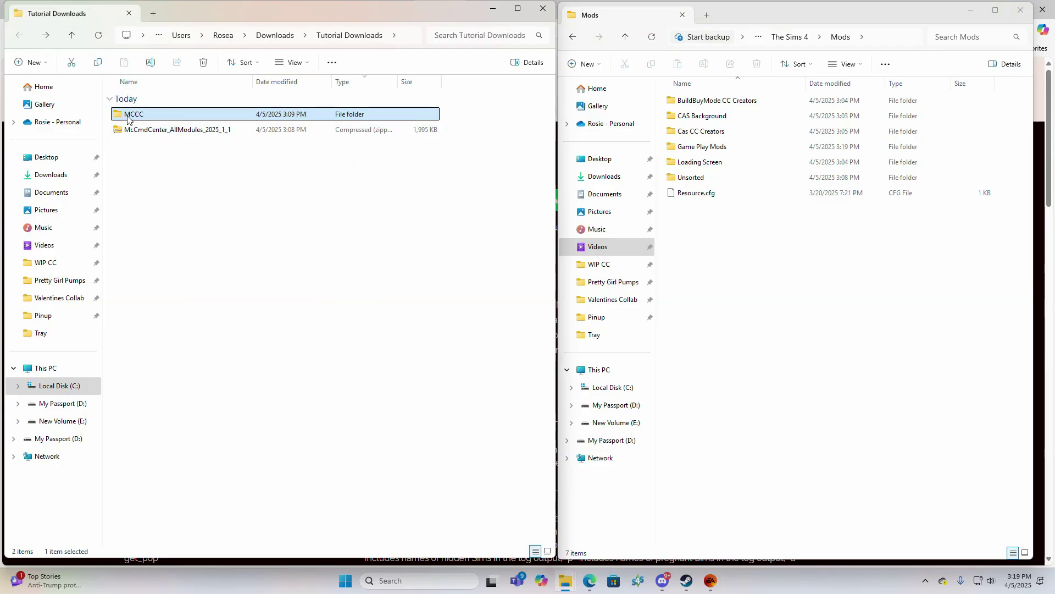
{"action": "left_click_drag", "start_coordinate": [692, 237], "coordinate": [687, 212]}
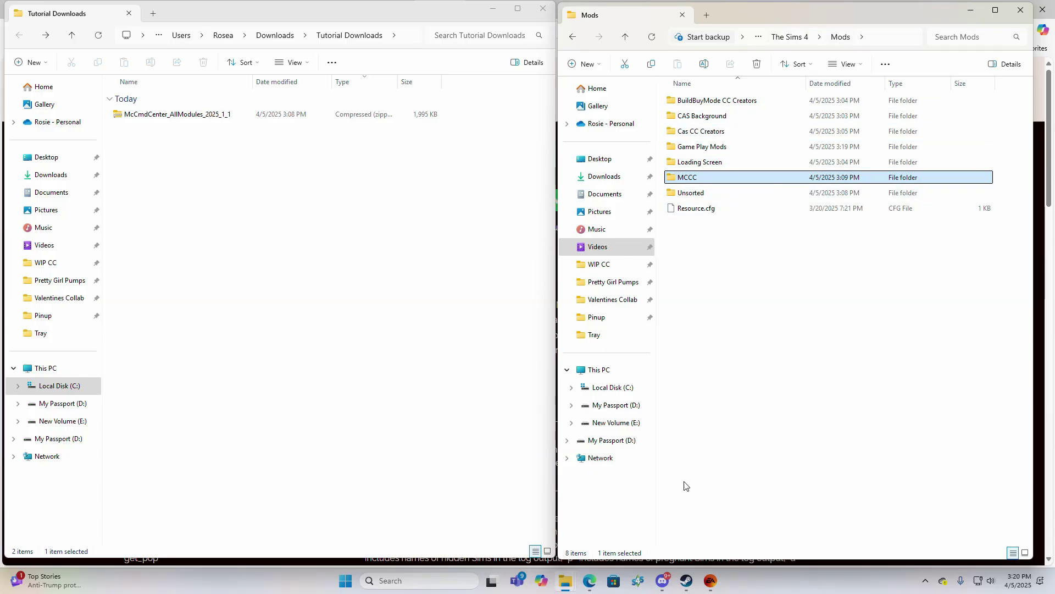
Move the loose mc_ script files and the mc_cmd_center package in Game Play Mods into its MCCC subfolder and return to Mods.
{"action": "mouse_move", "coordinate": [709, 587]}
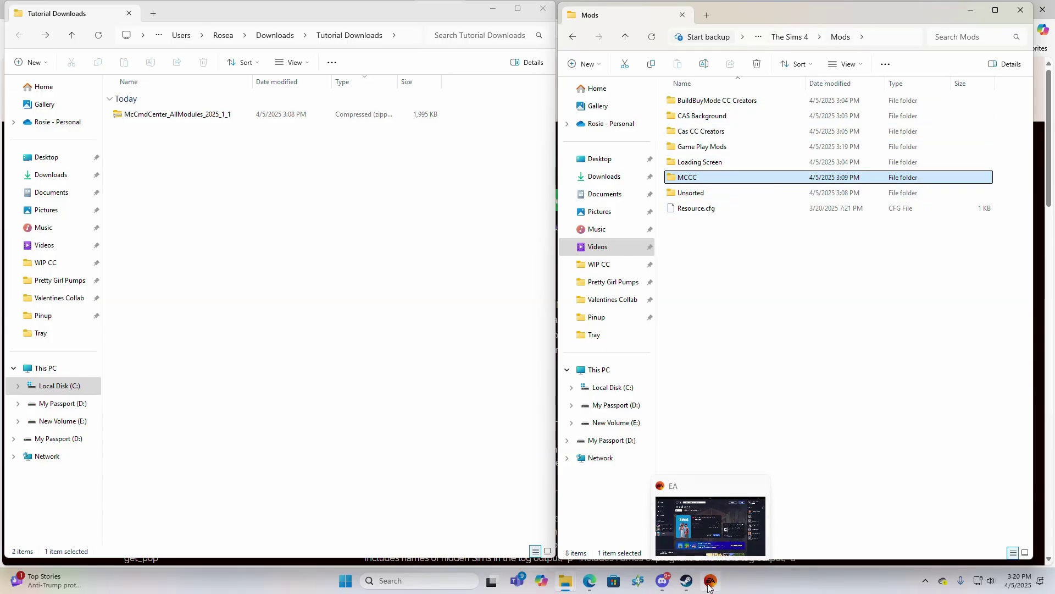
{"action": "left_click", "coordinate": [844, 481]}
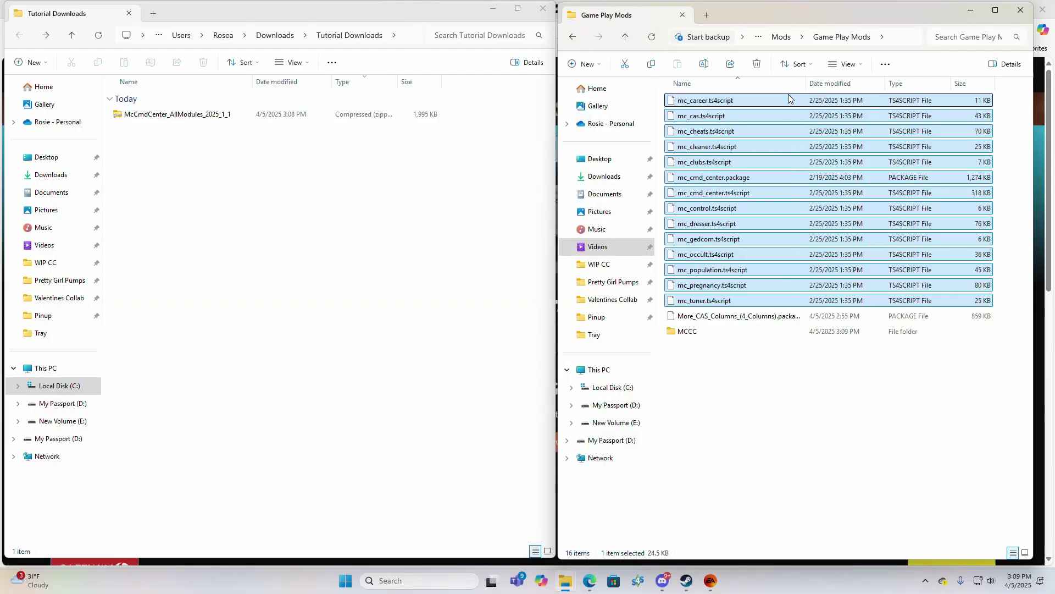
{"action": "left_click_drag", "start_coordinate": [715, 238], "coordinate": [715, 337]}
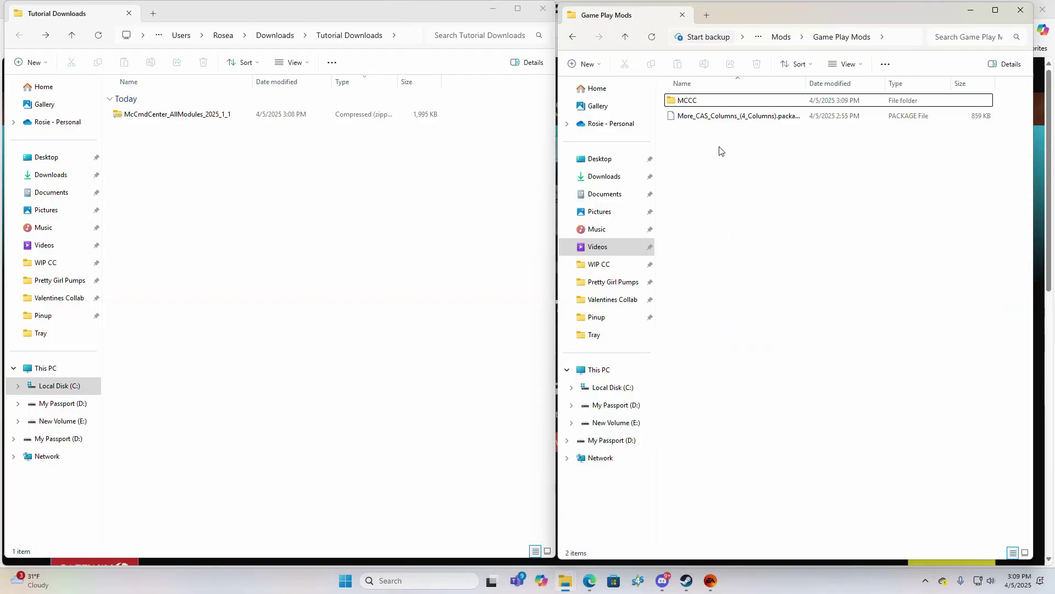
{"action": "left_click", "coordinate": [578, 40]}
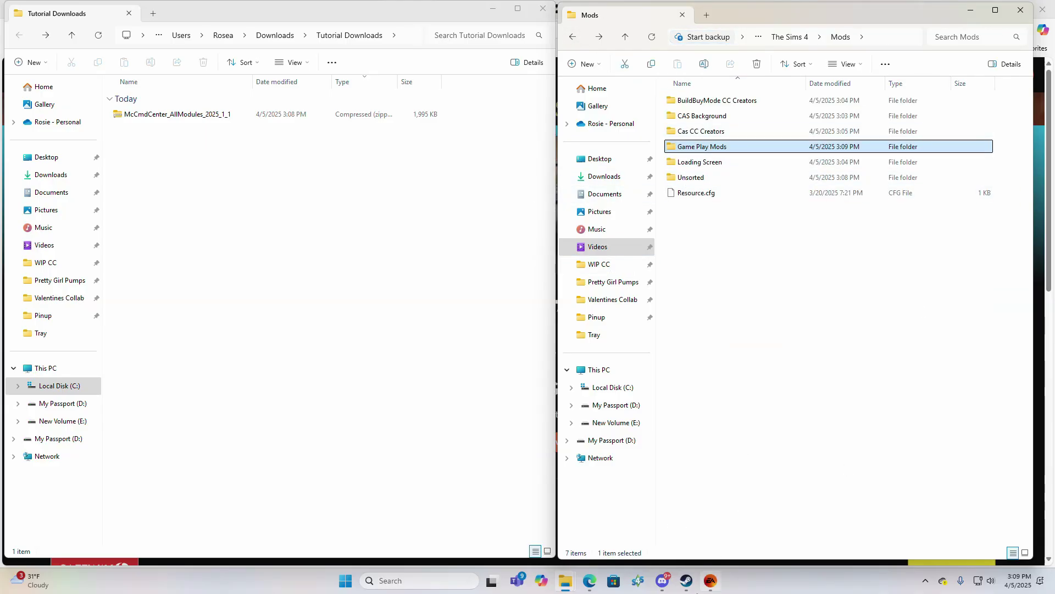
Launch The Sims 4 from the EA app and show the Other section of Game Options.
{"action": "left_click", "coordinate": [712, 581]}
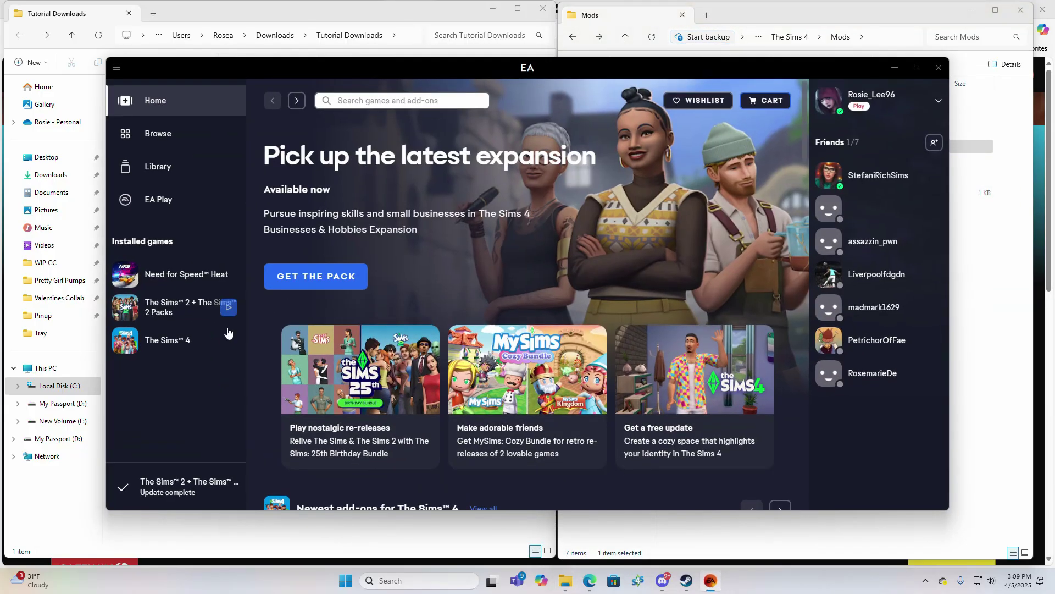
{"action": "left_click", "coordinate": [225, 308]}
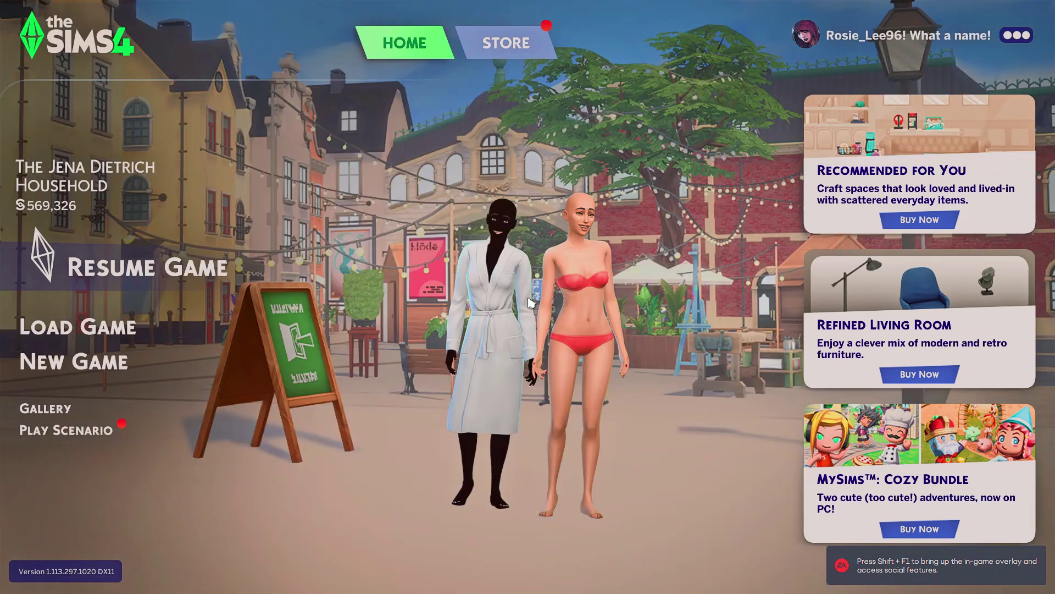
{"action": "key", "text": "Escape"}
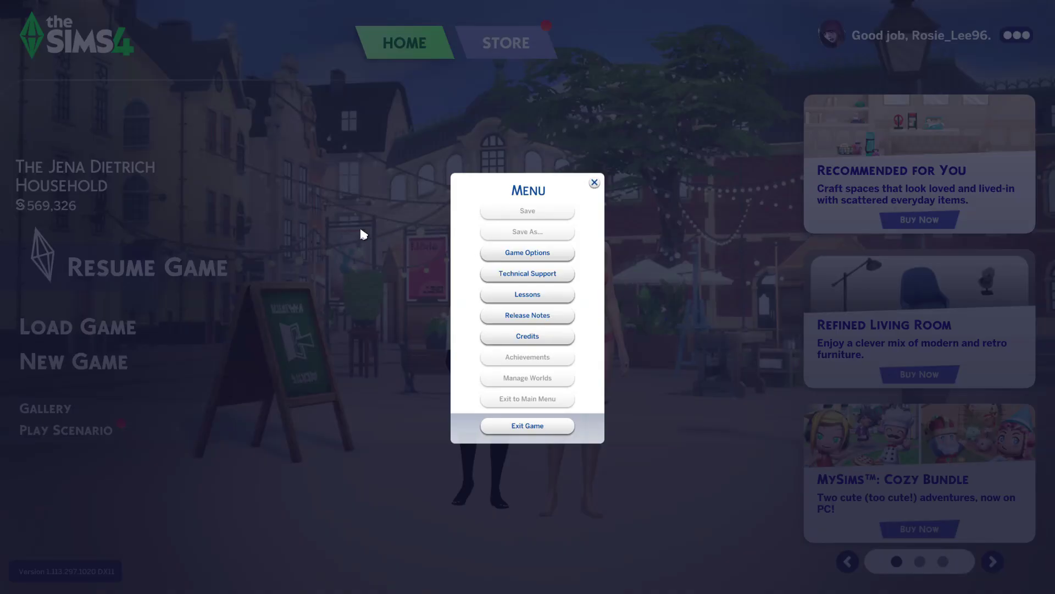
{"action": "left_click", "coordinate": [504, 253]}
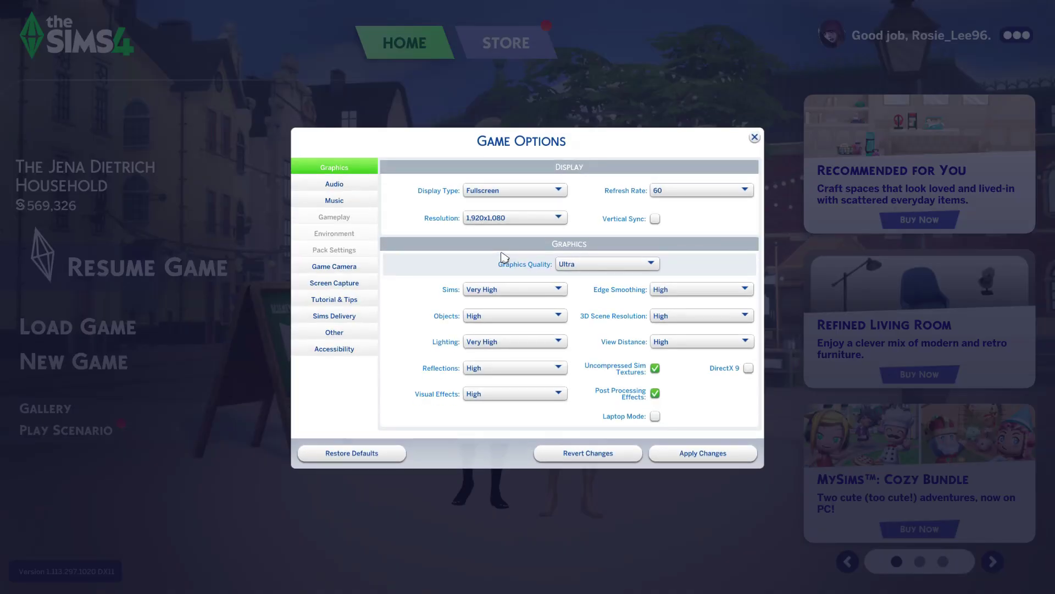
{"action": "left_click", "coordinate": [334, 333]}
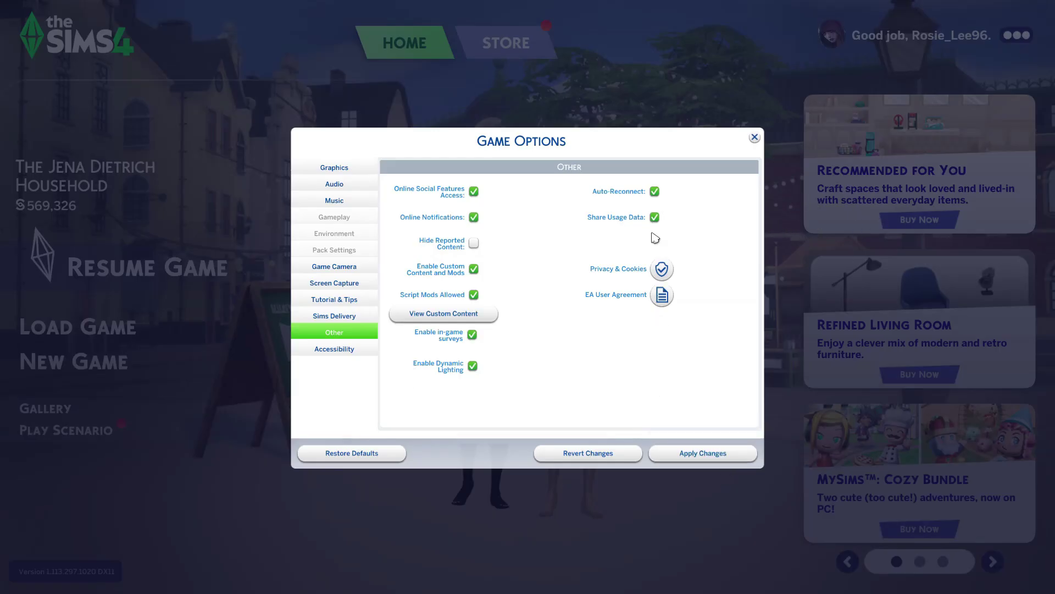
Review the game's list of installed custom content down to the script mods, and return to the main menu.
{"action": "left_click", "coordinate": [489, 321]}
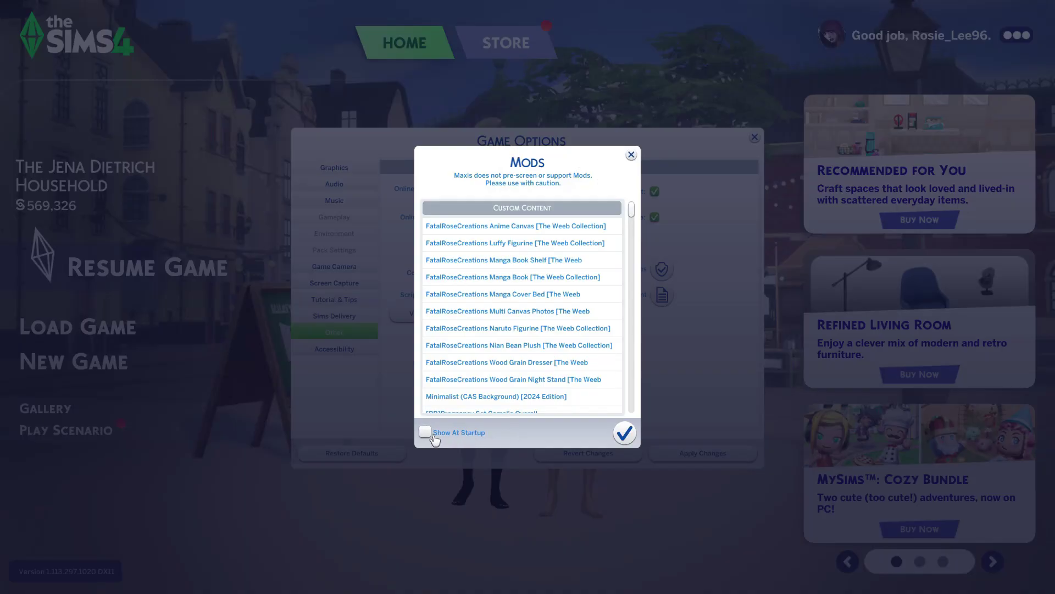
{"action": "left_click_drag", "start_coordinate": [631, 212], "coordinate": [641, 413]}
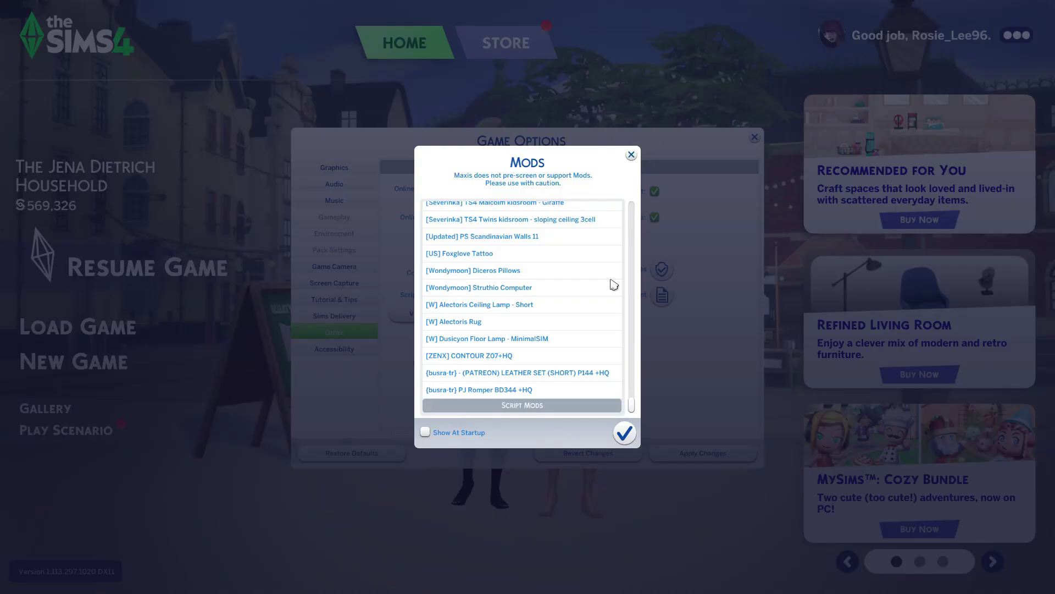
{"action": "left_click", "coordinate": [631, 155]}
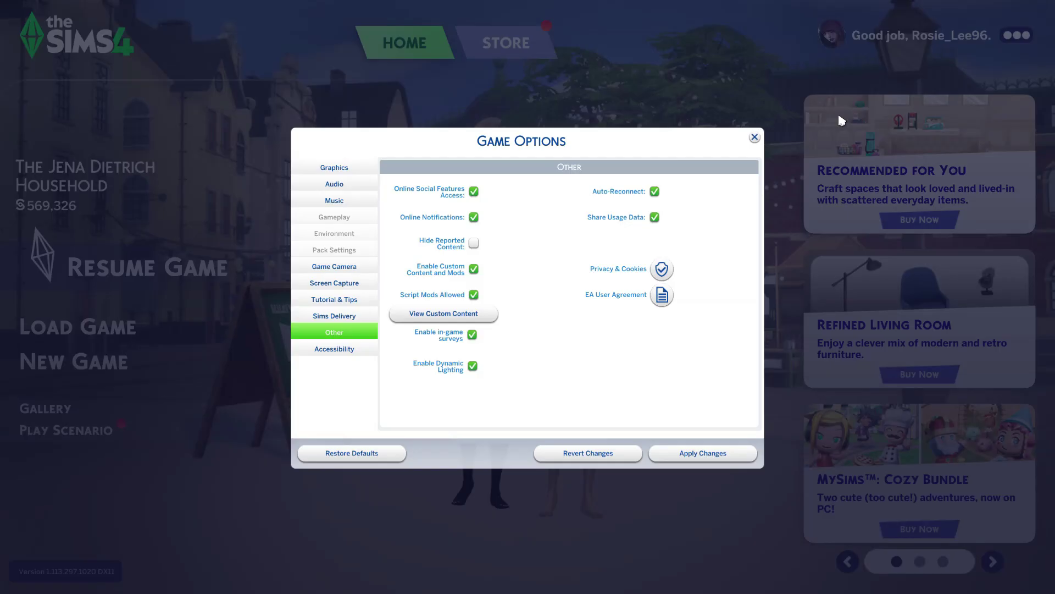
{"action": "left_click", "coordinate": [755, 138]}
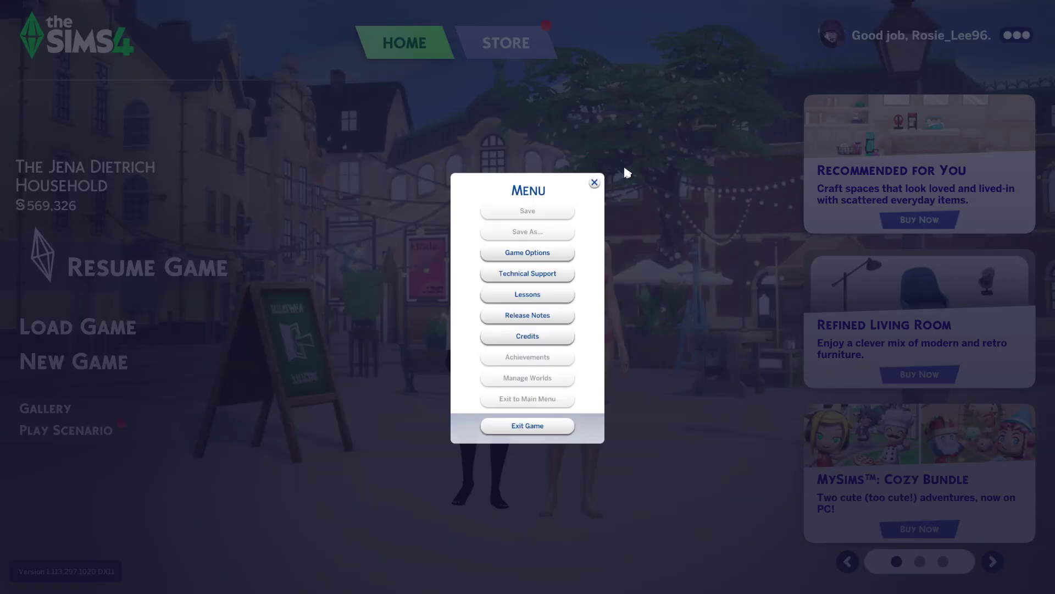
{"action": "left_click", "coordinate": [594, 183]}
Start a new game, decline the personality quiz and open the Gallery from Create a Sim.
{"action": "left_click", "coordinate": [104, 363]}
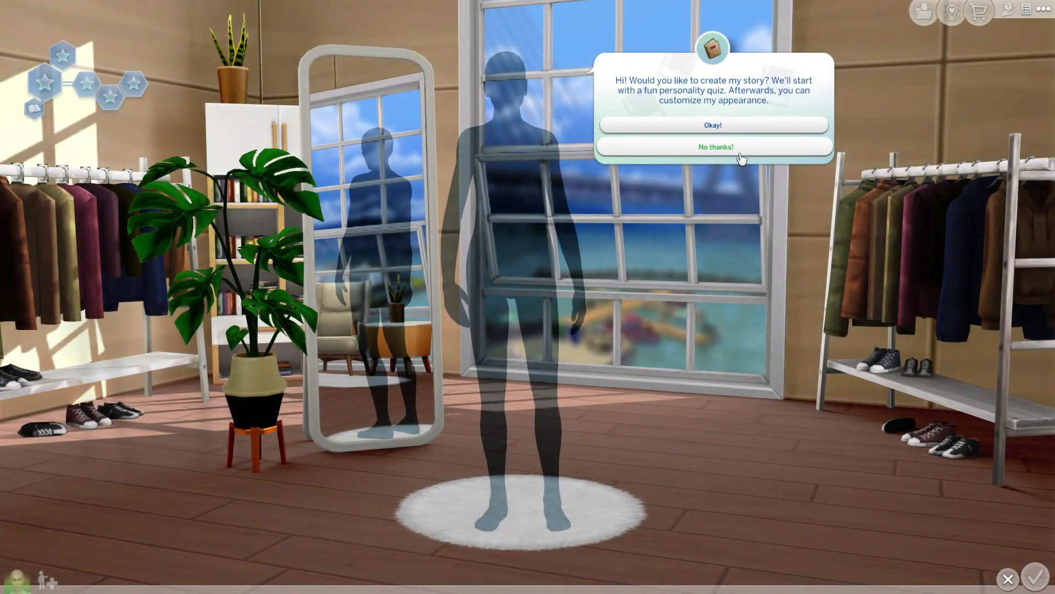
{"action": "left_click", "coordinate": [709, 147]}
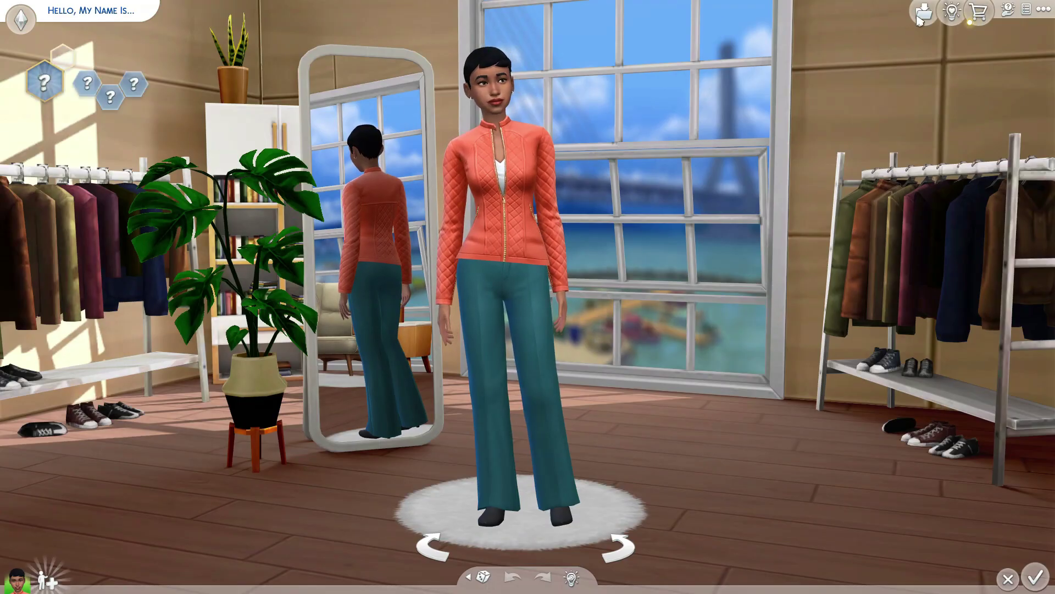
{"action": "left_click", "coordinate": [923, 11]}
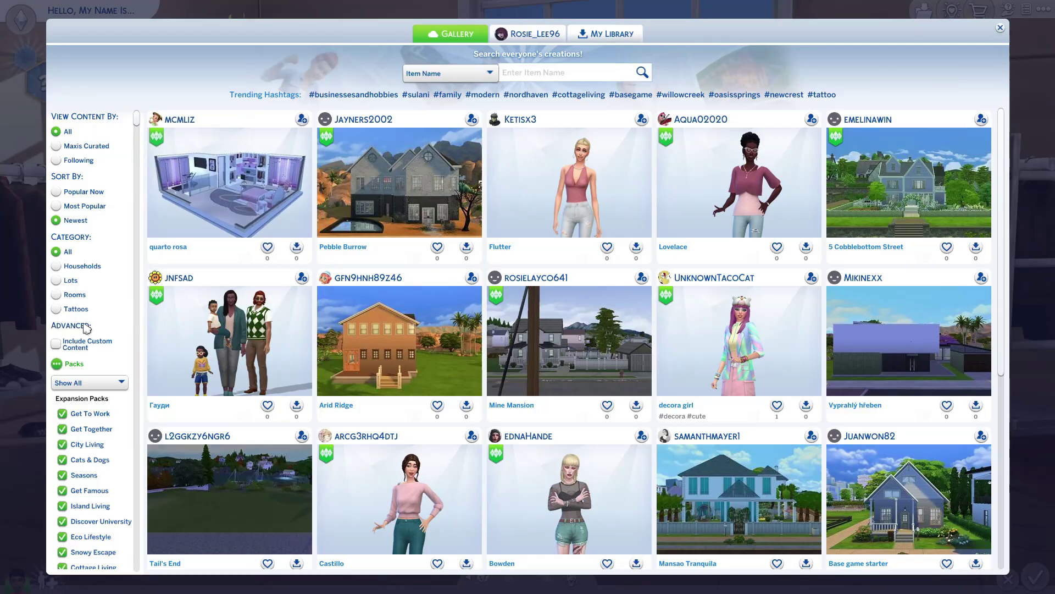
Replace the household in Create a Sim with the downloaded Boucher household from My Library.
{"action": "left_click", "coordinate": [607, 33]}
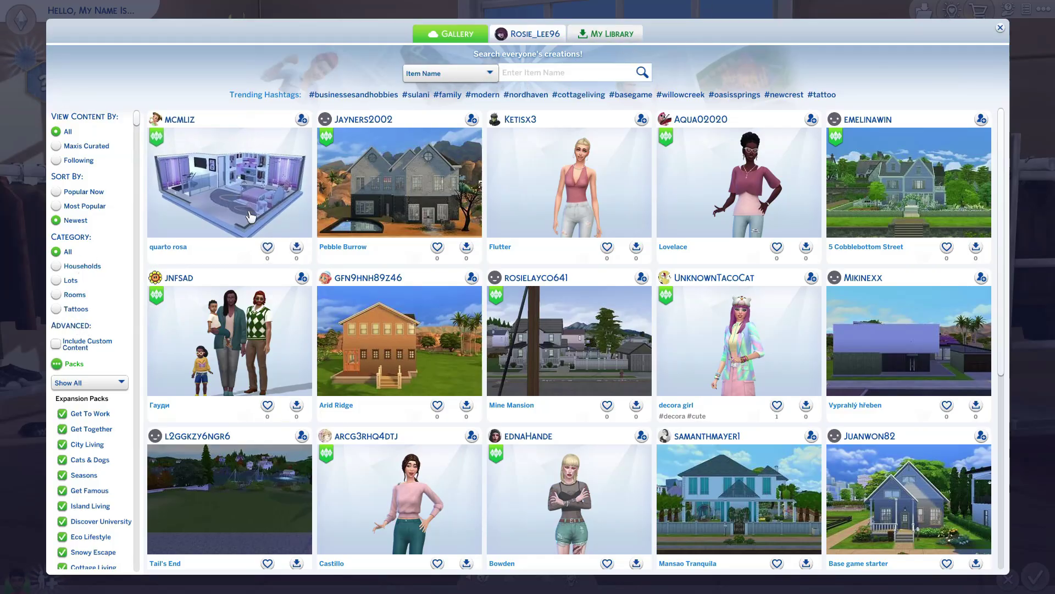
{"action": "left_click", "coordinate": [555, 249]}
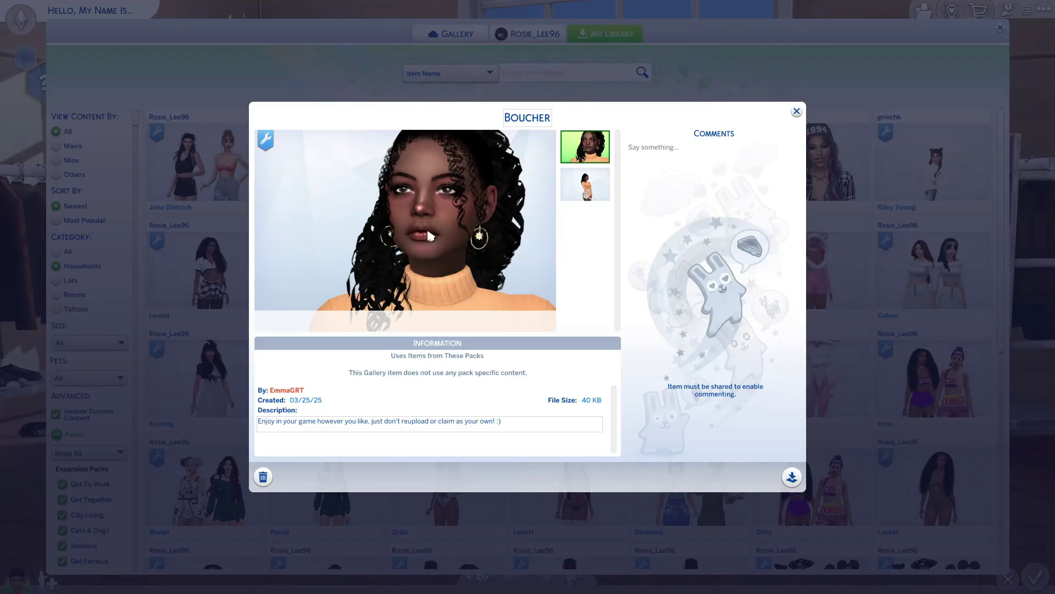
{"action": "left_click", "coordinate": [792, 477]}
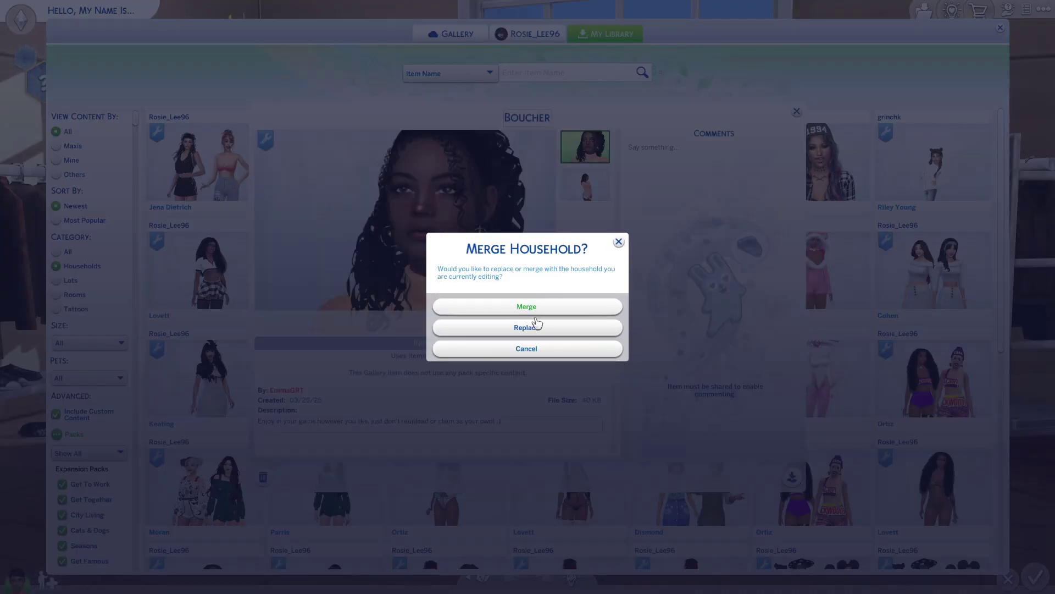
{"action": "left_click", "coordinate": [566, 328]}
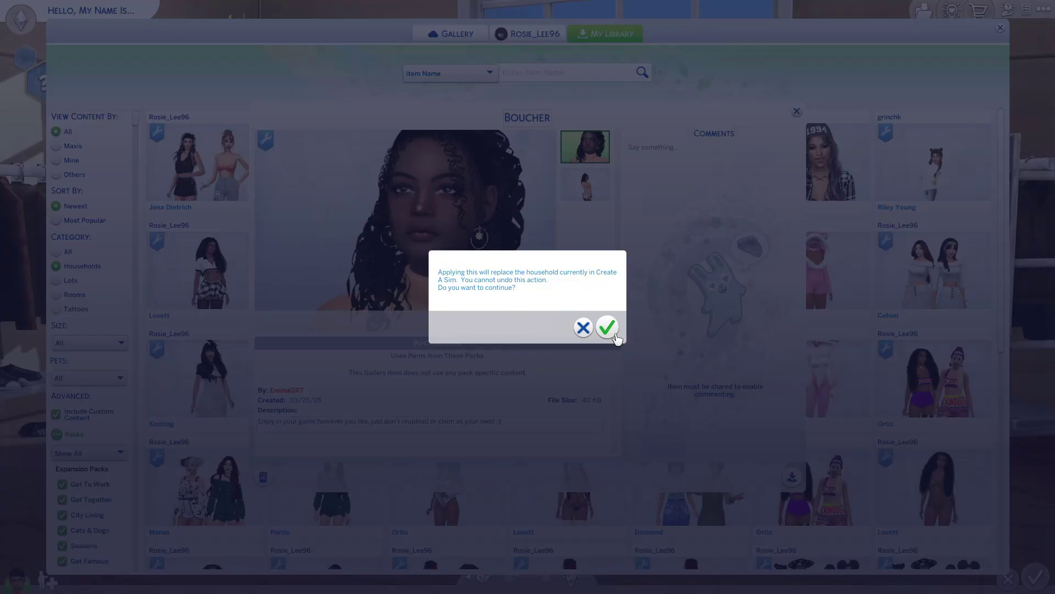
{"action": "left_click", "coordinate": [609, 330]}
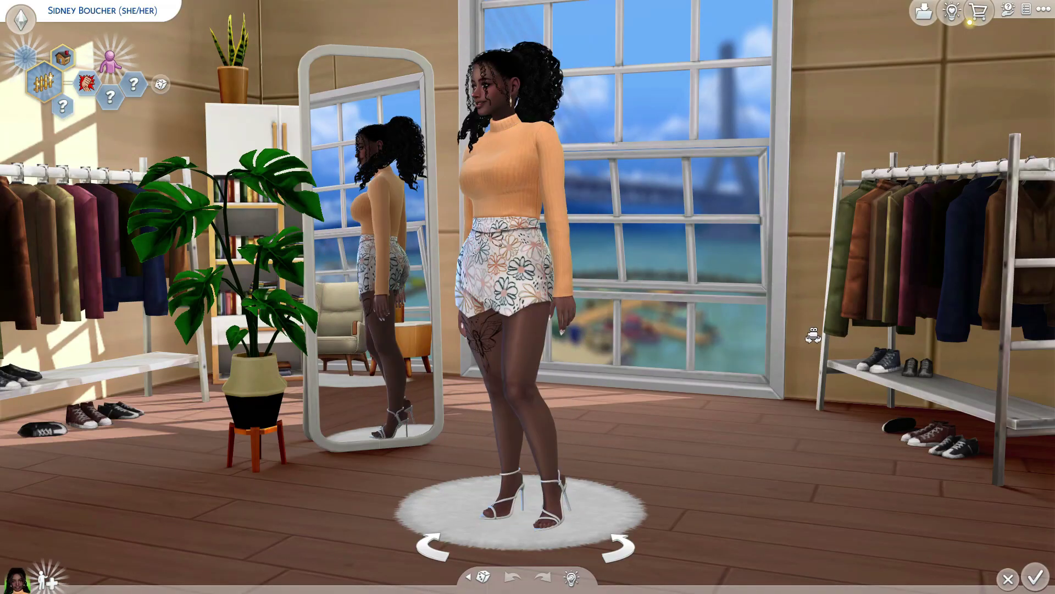
Accept the household, start in Summer and move it onto the empty Twin Oracle Point lot.
{"action": "left_click", "coordinate": [1036, 577]}
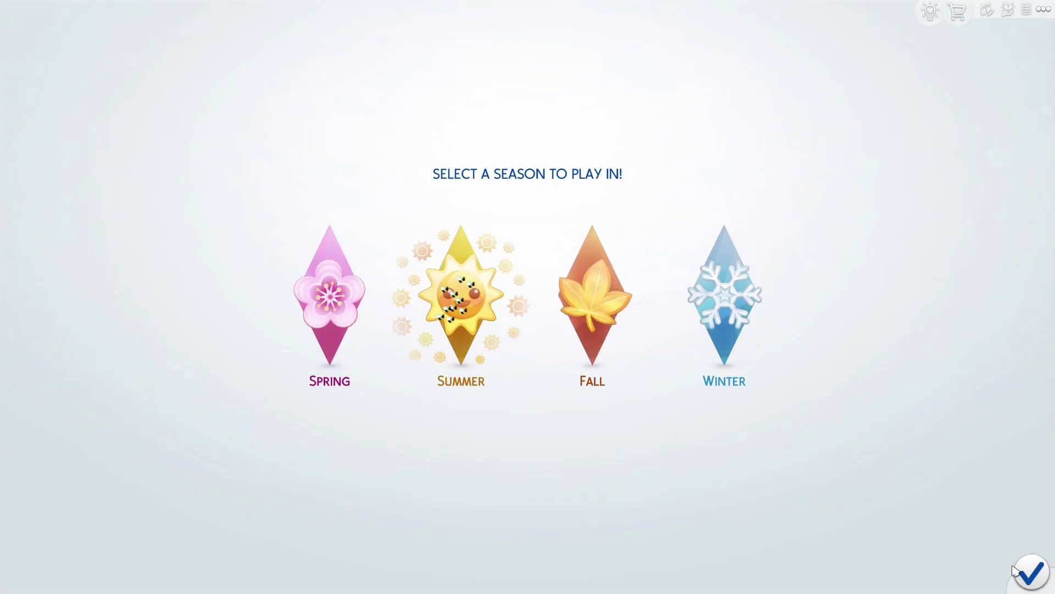
{"action": "left_click", "coordinate": [1031, 572]}
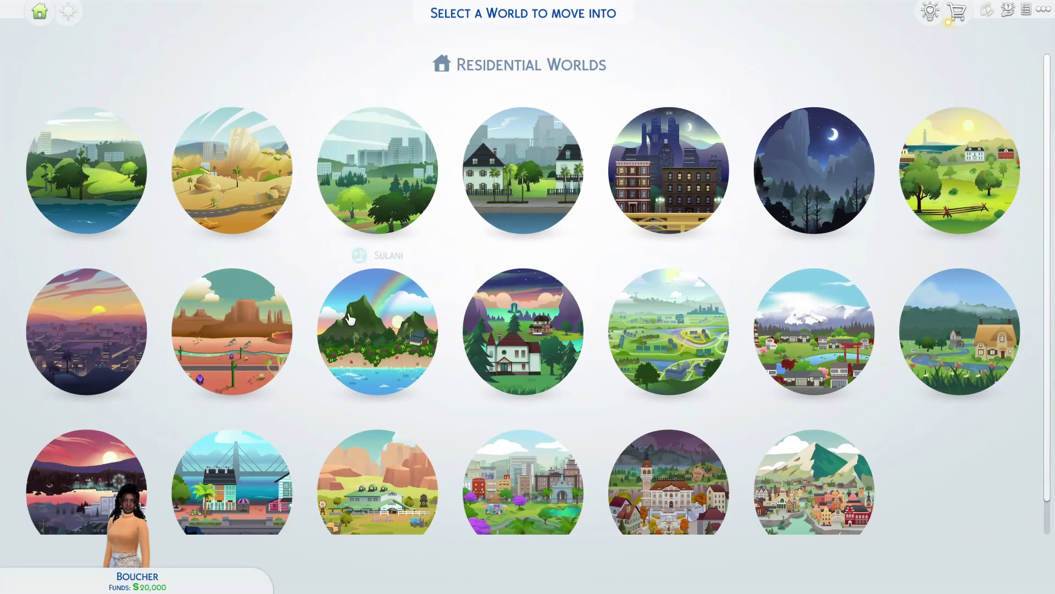
{"action": "left_click", "coordinate": [377, 170]}
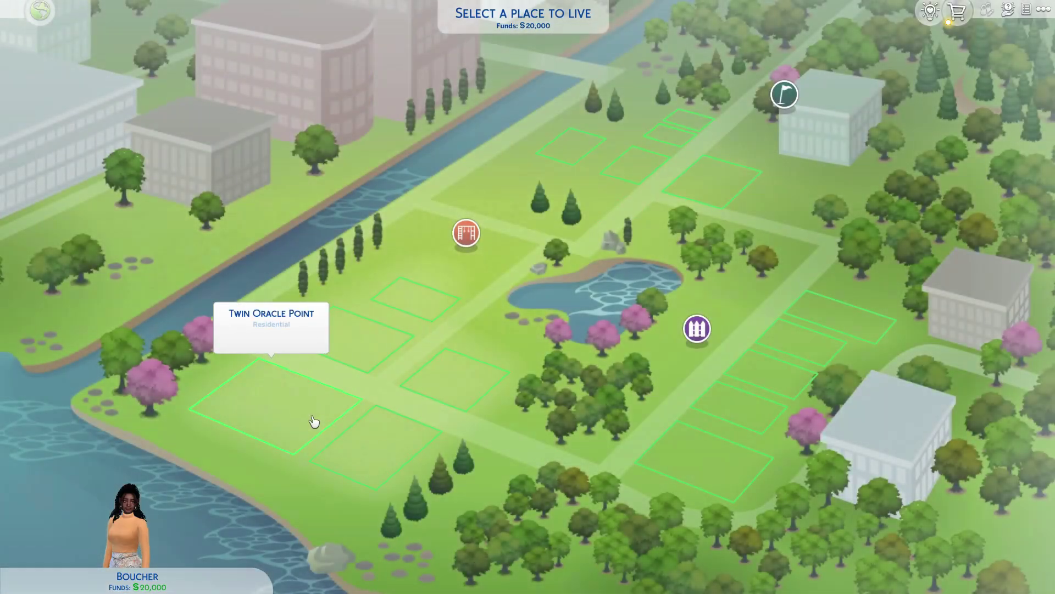
{"action": "left_click", "coordinate": [313, 420]}
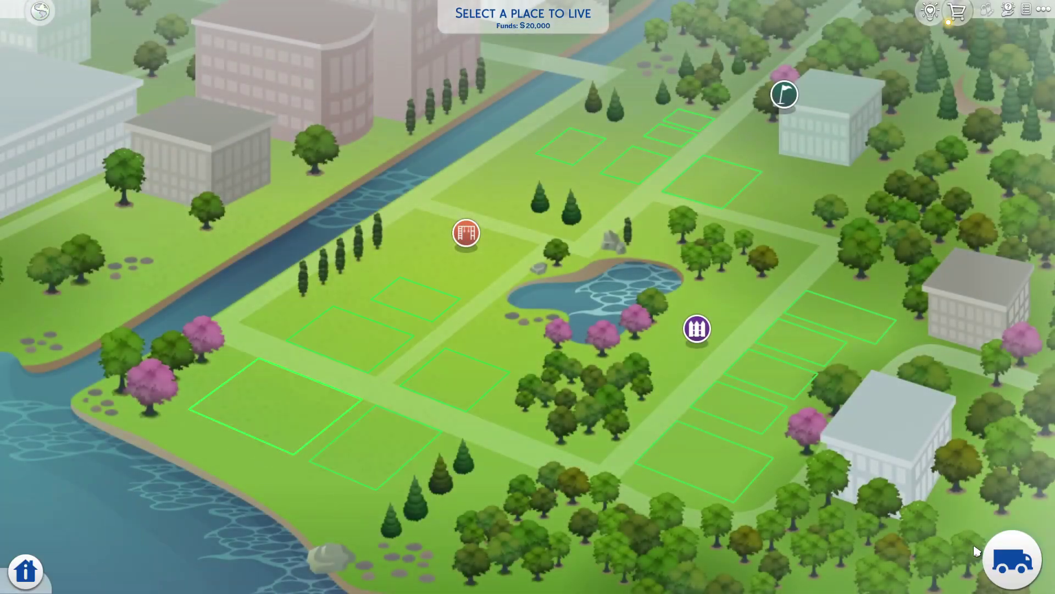
{"action": "left_click", "coordinate": [1011, 560]}
{"action": "left_click", "coordinate": [684, 414]}
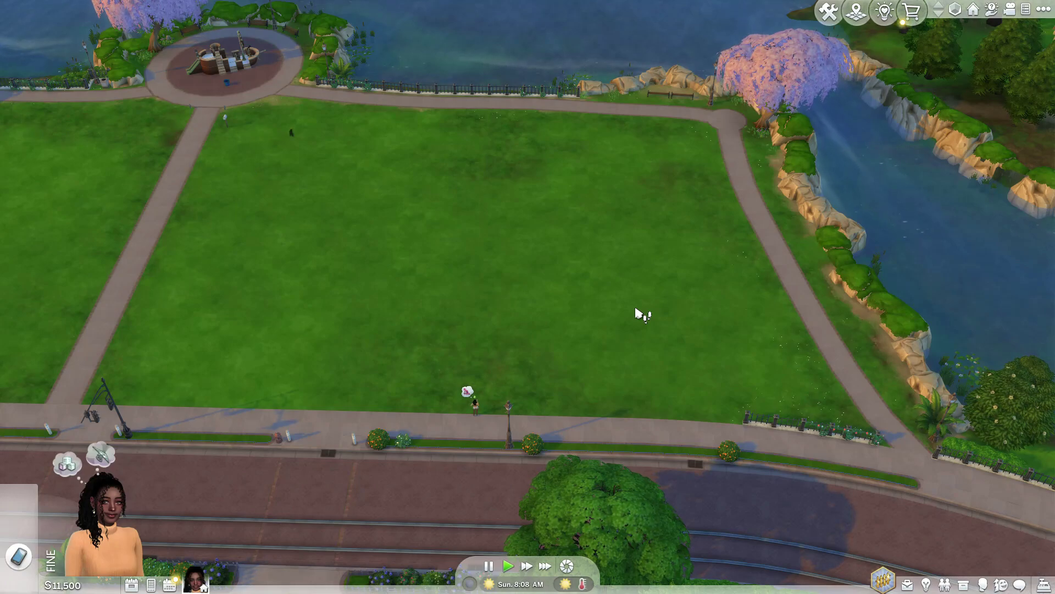
Enter the cheats testingcheats true and bb.moveobjects on in the cheat console.
{"action": "key", "text": "ctrl+shift+c"}
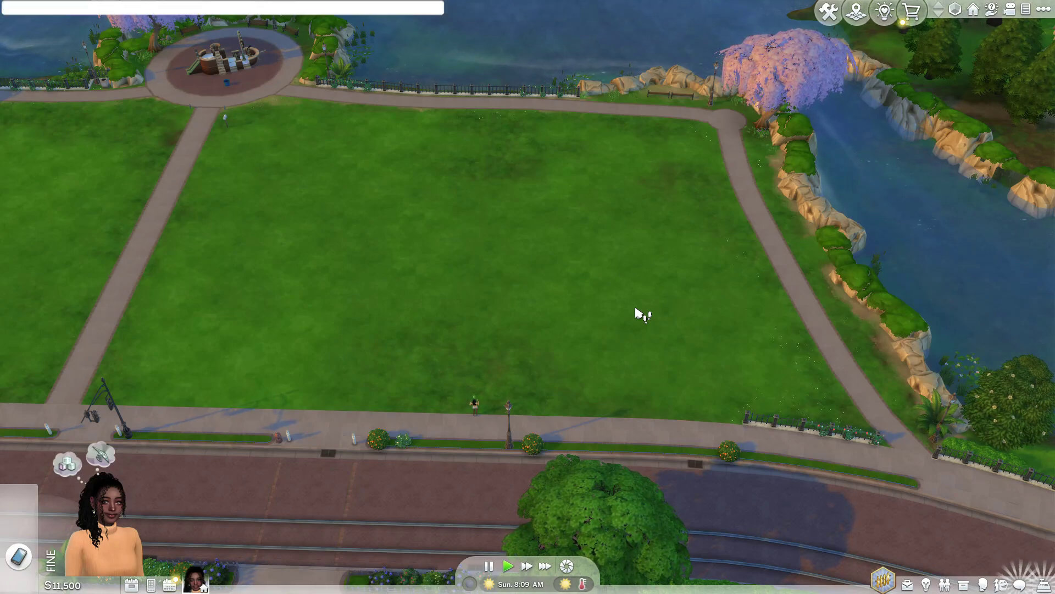
{"action": "type", "text": "testingcheats true"}
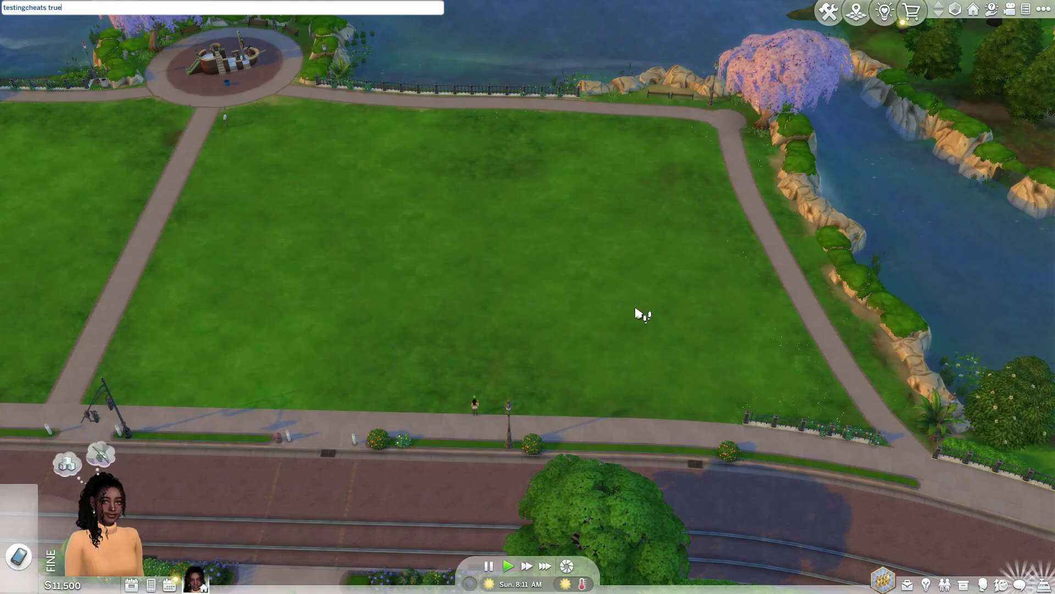
{"action": "key", "text": "Return"}
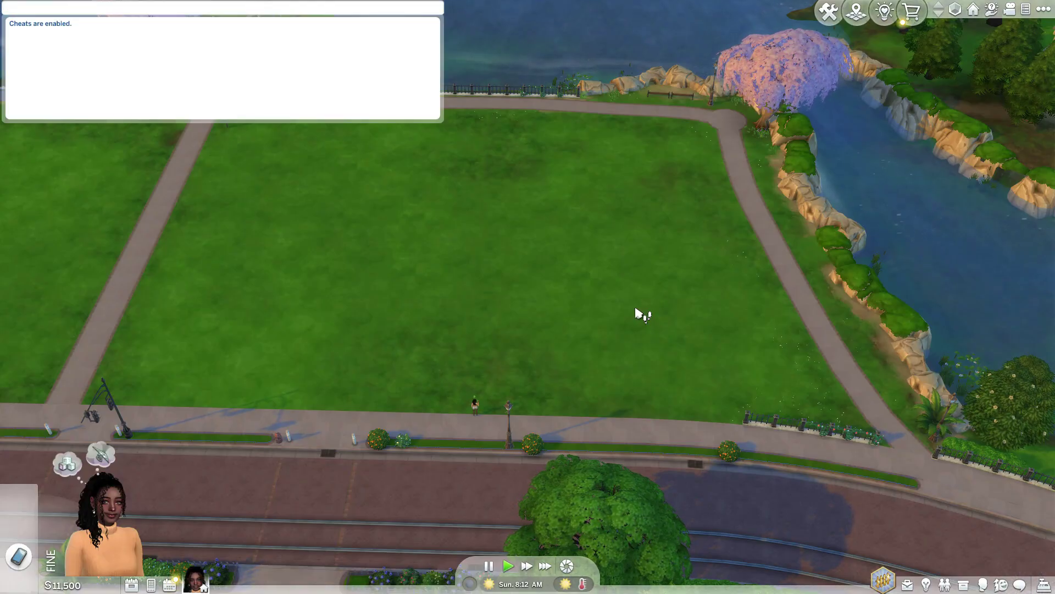
{"action": "type", "text": "bb."}
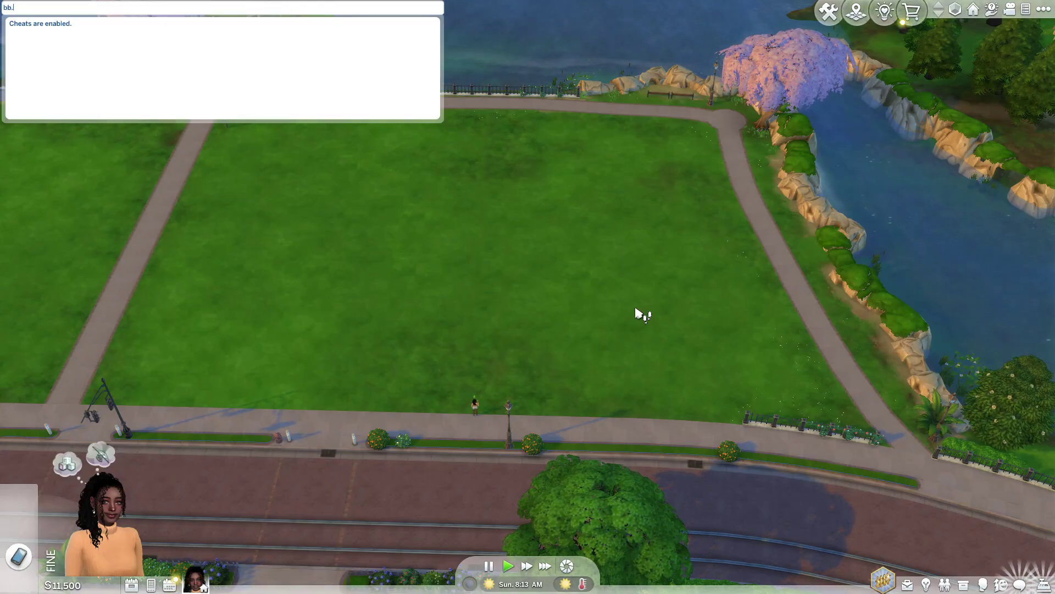
{"action": "type", "text": "moveobjects"}
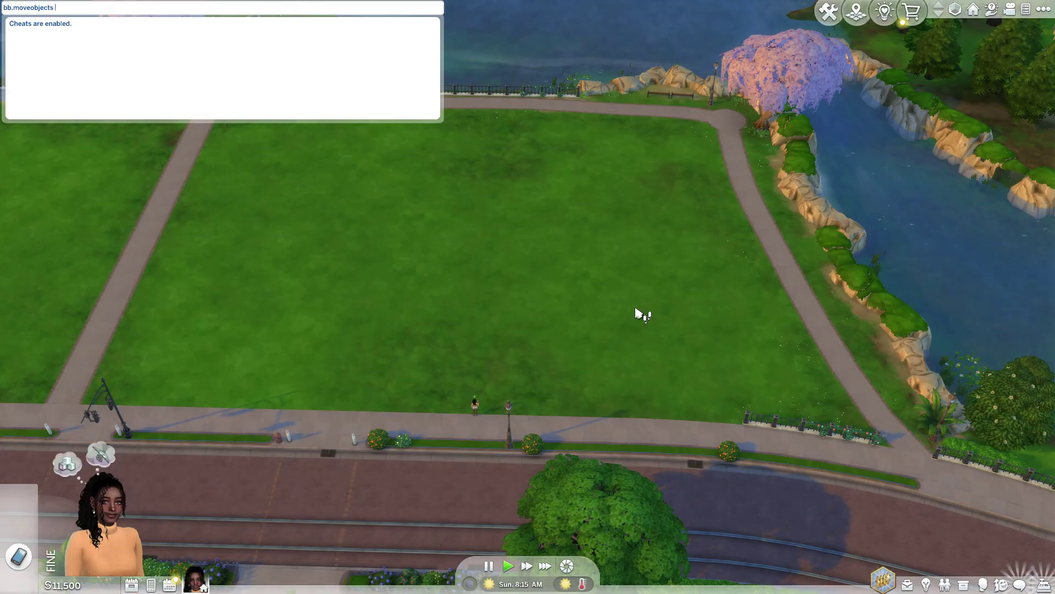
{"action": "type", "text": " on"}
{"action": "key", "text": "Return"}
Raise the household funds to §461,500 with repeated motherlode cheats, close the console and show the lots in My Library.
{"action": "type", "text": "mothel"}
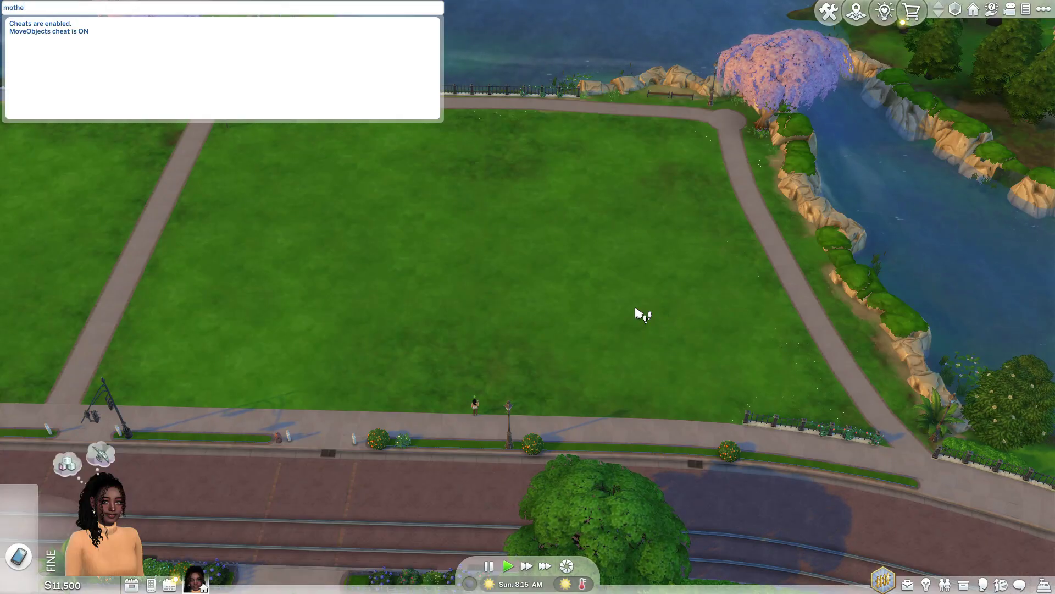
{"action": "key", "text": "BackSpace"}
{"action": "key", "text": "Return"}
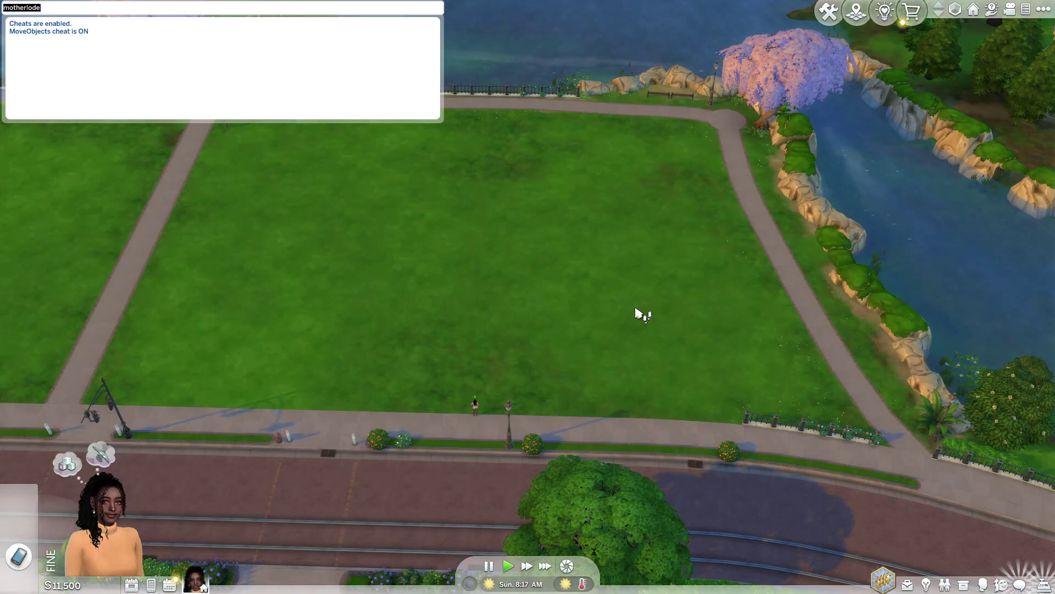
{"action": "key", "text": "Return"}
{"action": "key", "text": "Return"}
{"action": "key", "text": "Return"}
{"action": "key", "text": "Return"}
{"action": "key", "text": "Return"}
{"action": "key", "text": "Return"}
{"action": "key", "text": "Return"}
{"action": "key", "text": "Return"}
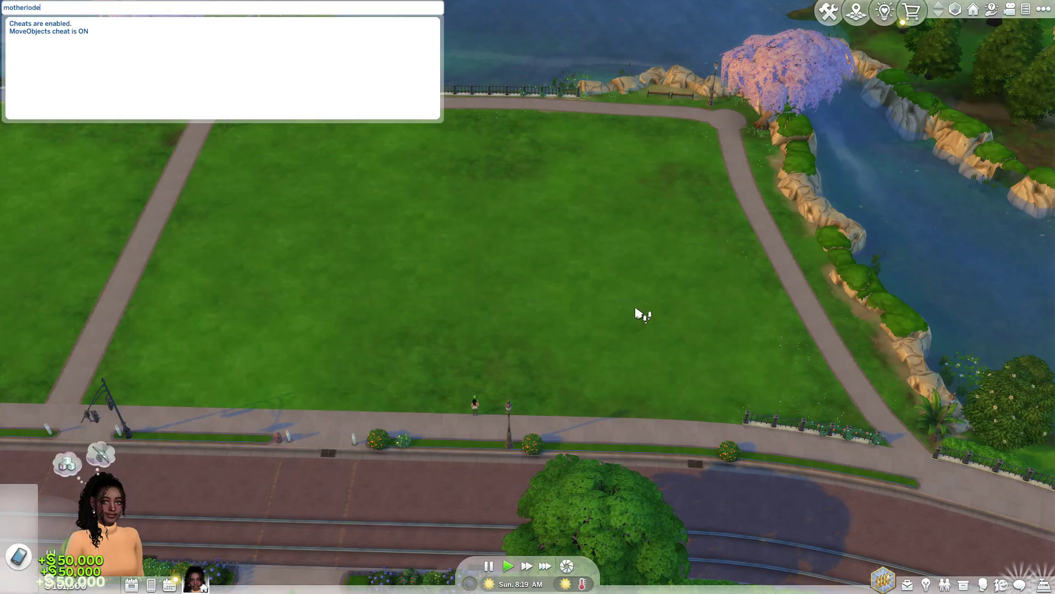
{"action": "key", "text": "Return"}
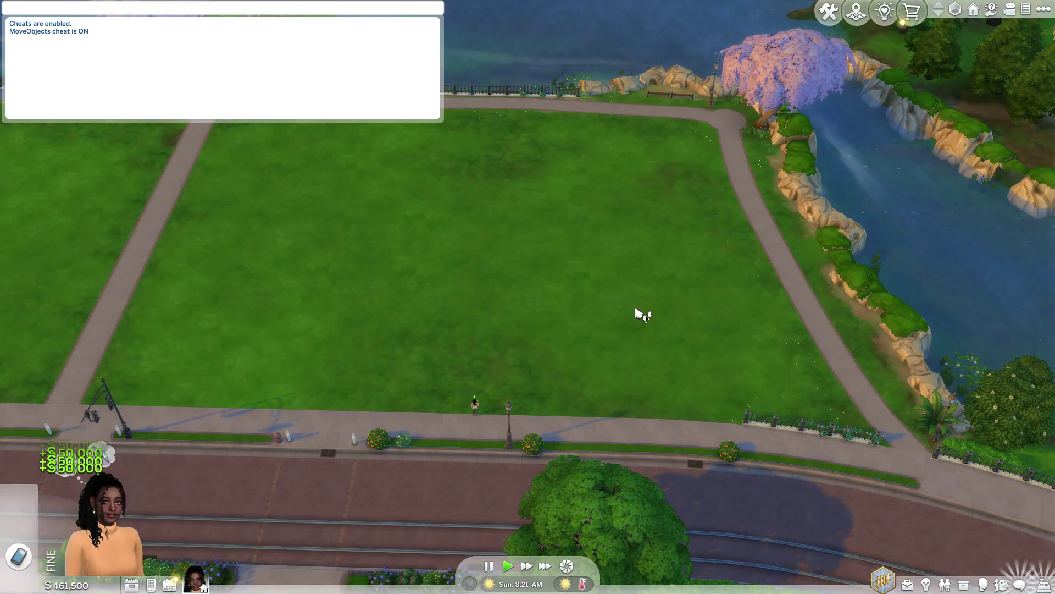
{"action": "key", "text": "Escape"}
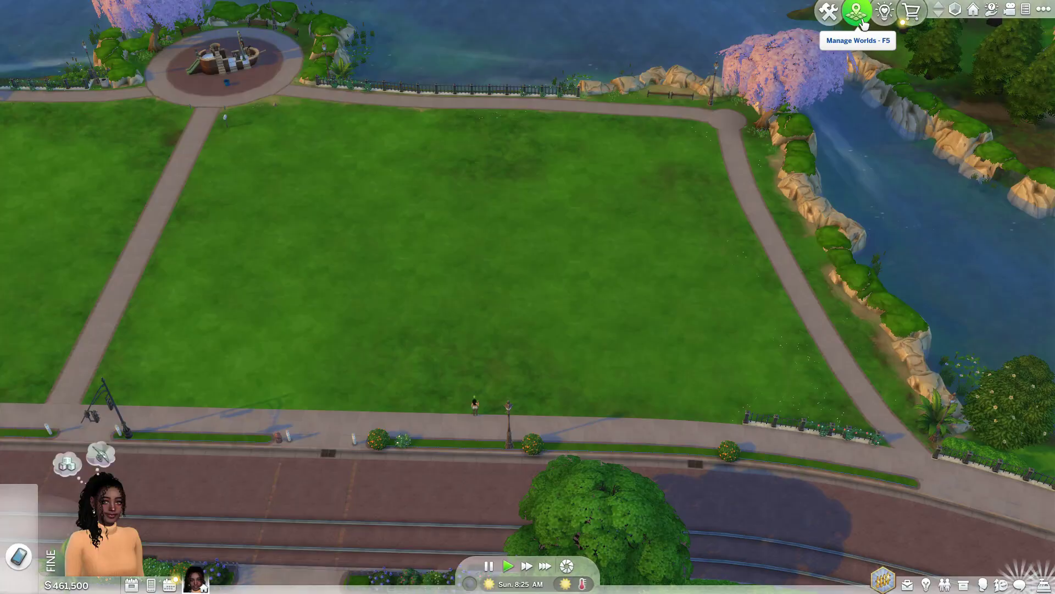
{"action": "left_click", "coordinate": [883, 17]}
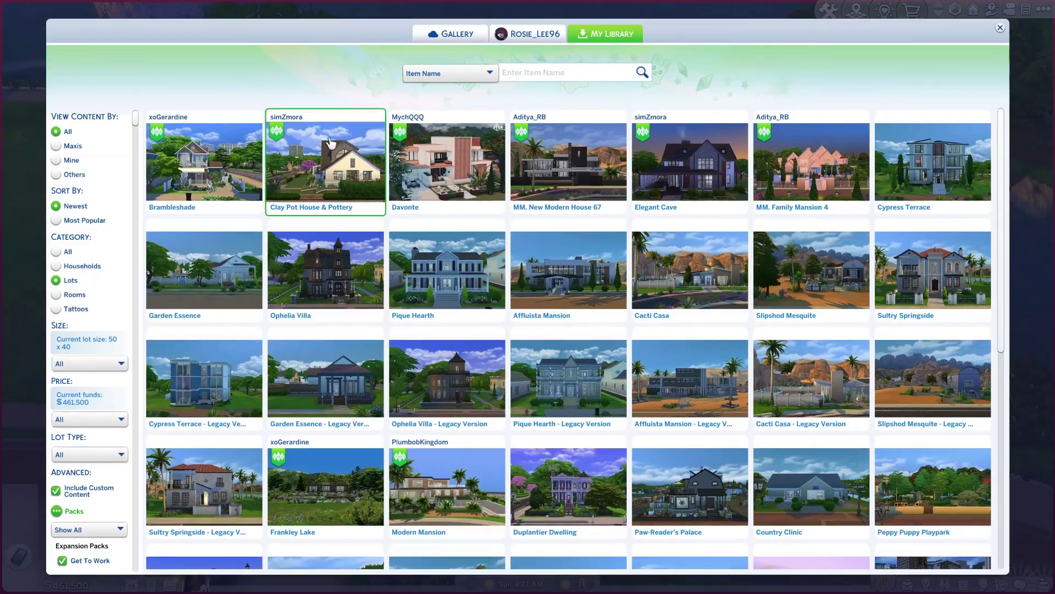
{"action": "left_click", "coordinate": [555, 177]}
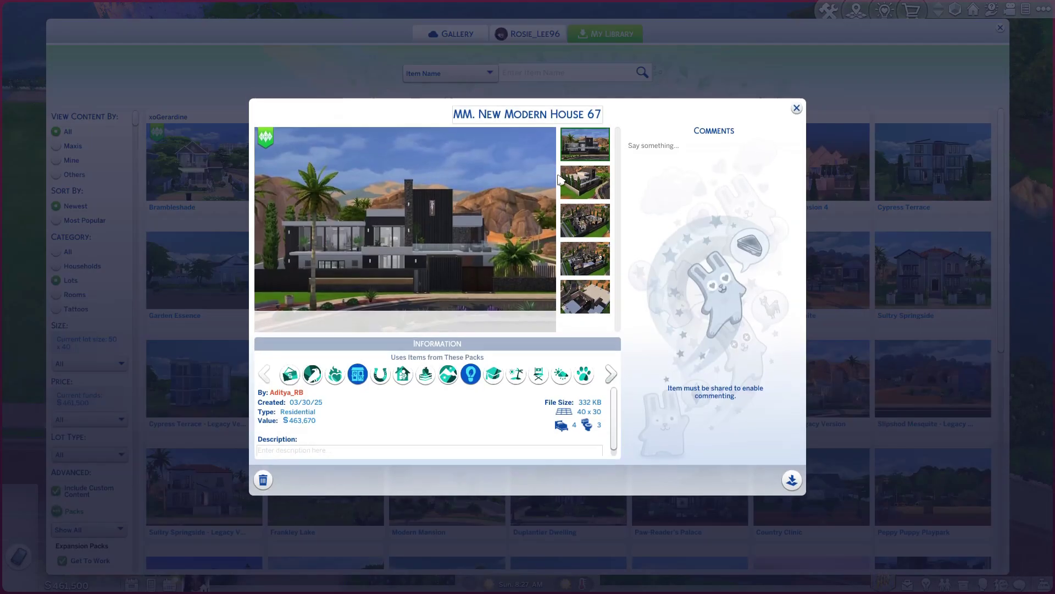
{"action": "left_click", "coordinate": [792, 477]}
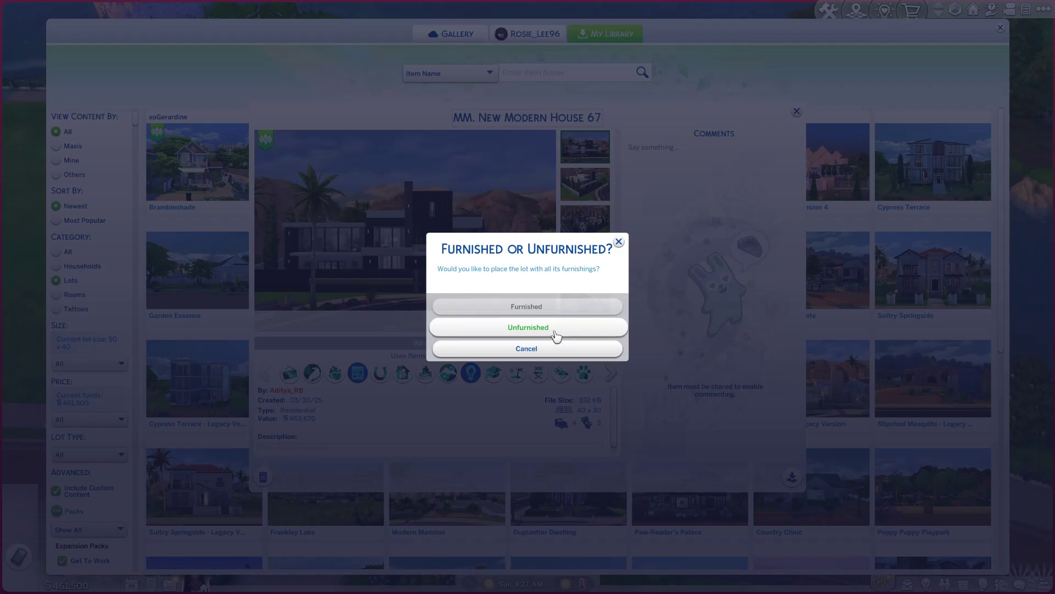
{"action": "left_click", "coordinate": [620, 242]}
{"action": "left_click", "coordinate": [796, 111]}
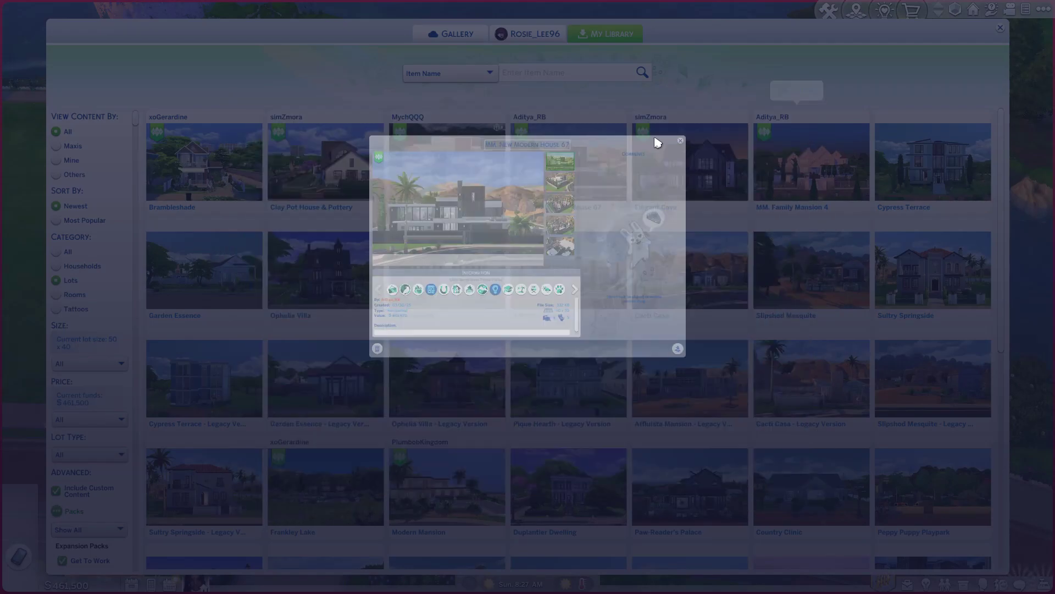
Place the Elegant Cave lot furnished in place of Twin Oracle Point and dismiss the removed-items notice.
{"action": "left_click", "coordinate": [830, 376]}
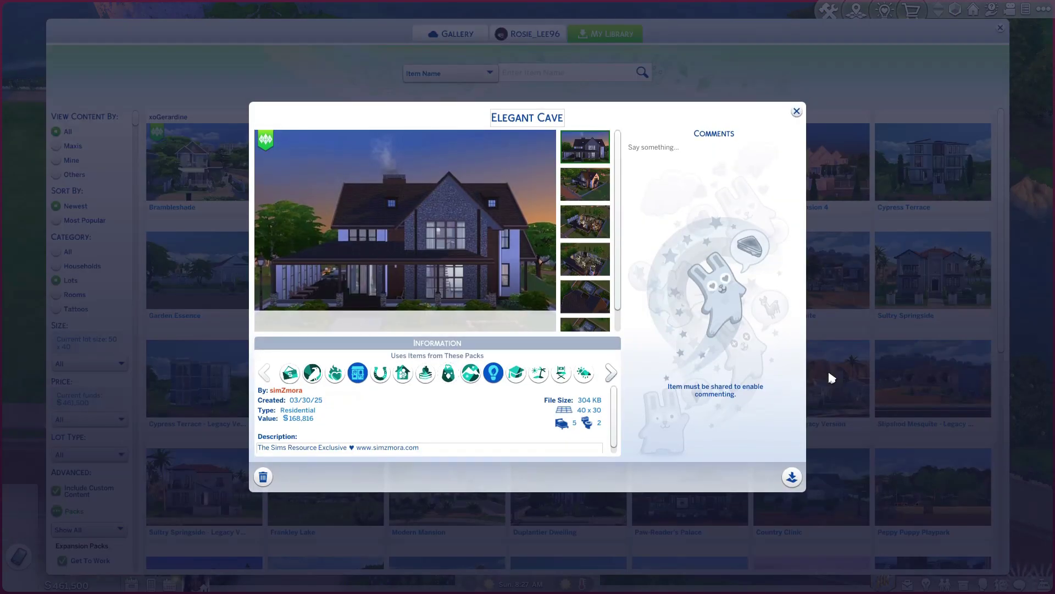
{"action": "left_click", "coordinate": [792, 478]}
{"action": "left_click", "coordinate": [561, 312]}
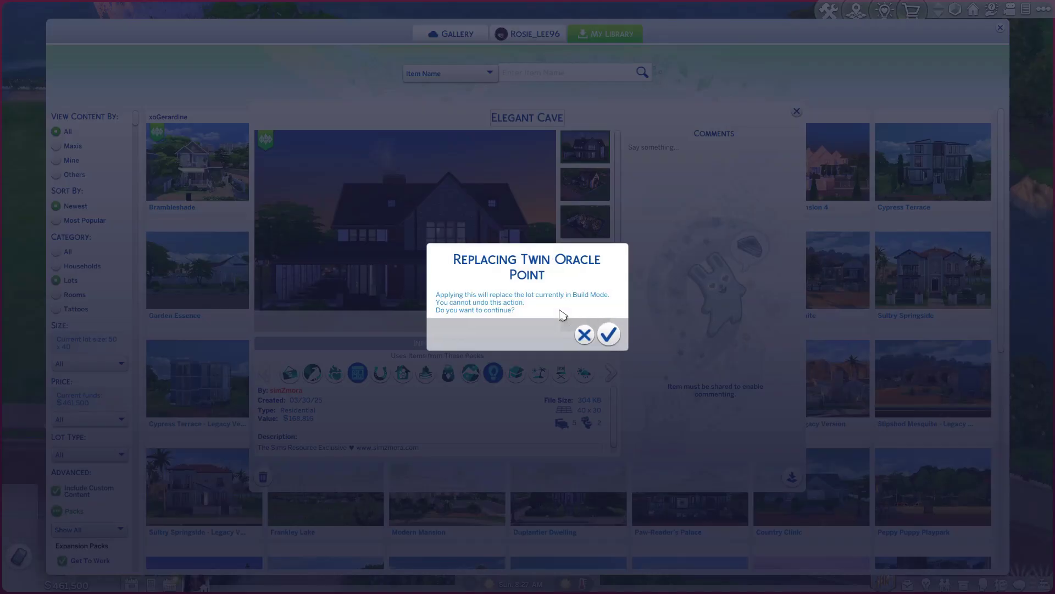
{"action": "left_click", "coordinate": [608, 335]}
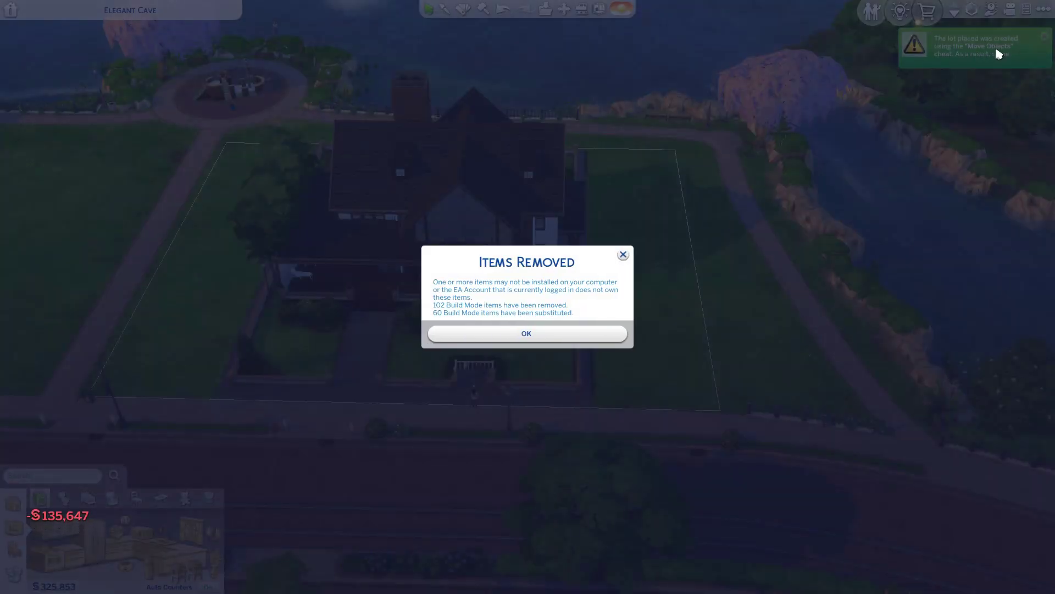
{"action": "left_click", "coordinate": [594, 333]}
Inspect the placed Elegant Cave house from outside and go down to its ground floor to examine the furnished rooms and terrace.
{"action": "mouse_move", "coordinate": [972, 94]}
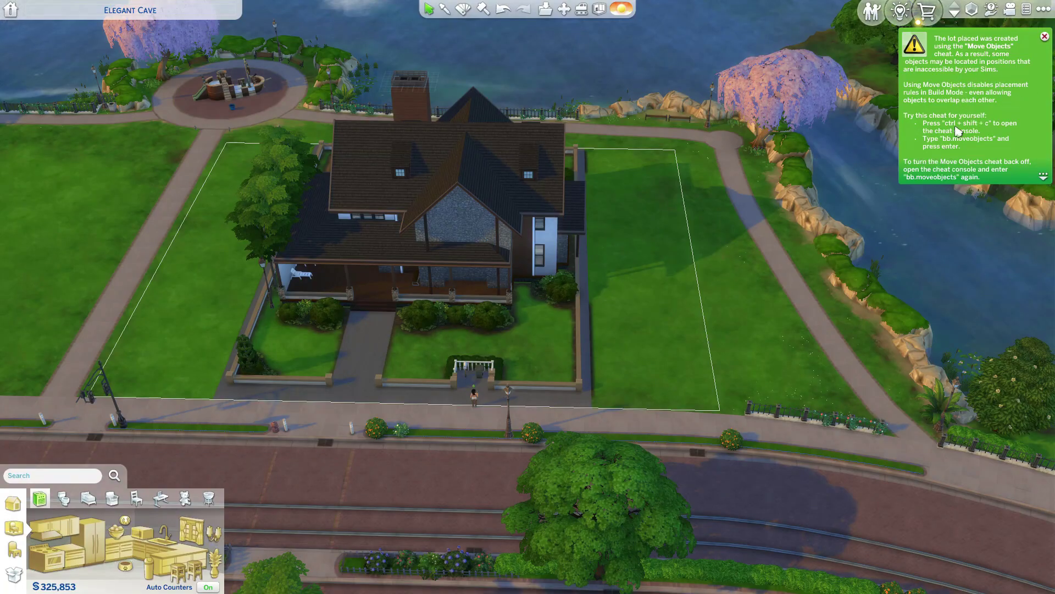
{"action": "scroll", "coordinate": [697, 240], "scroll_direction": "up", "scroll_amount": 5}
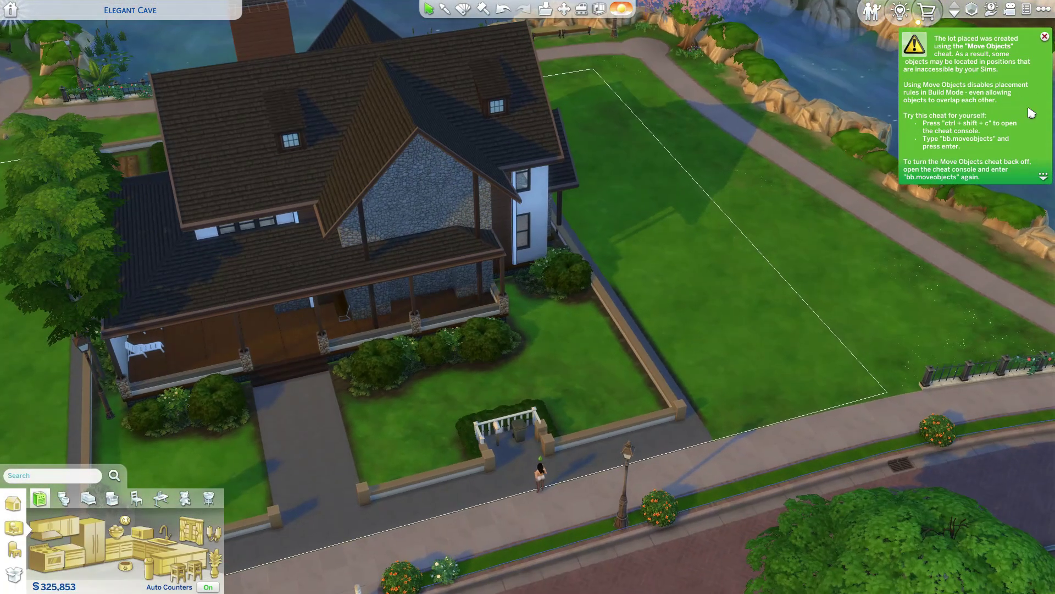
{"action": "left_click_drag", "start_coordinate": [559, 283], "coordinate": [897, 89]}
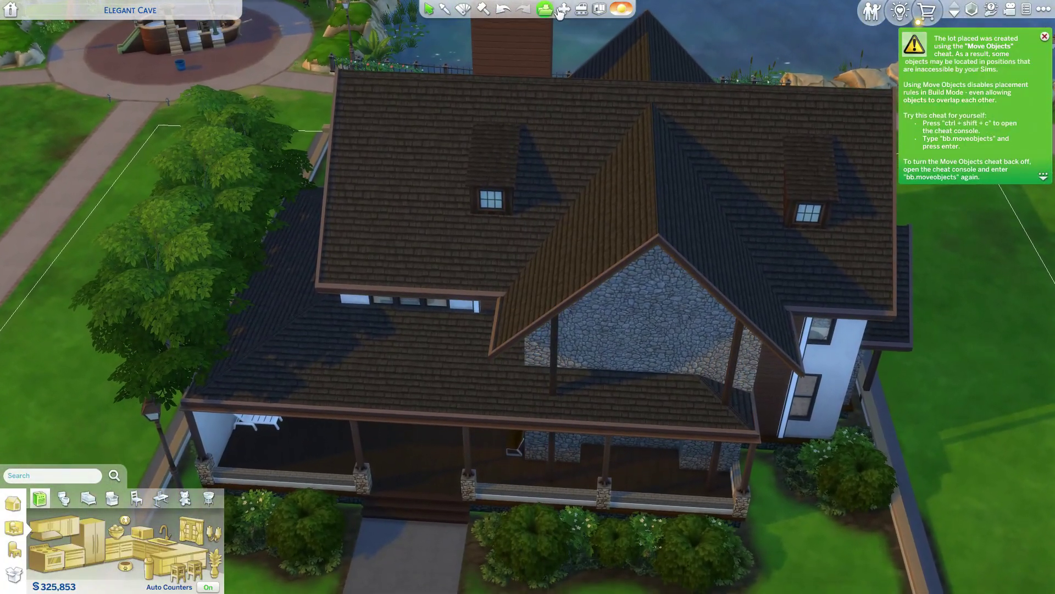
{"action": "left_click", "coordinate": [955, 13]}
{"action": "left_click", "coordinate": [956, 15]}
{"action": "left_click", "coordinate": [955, 14]}
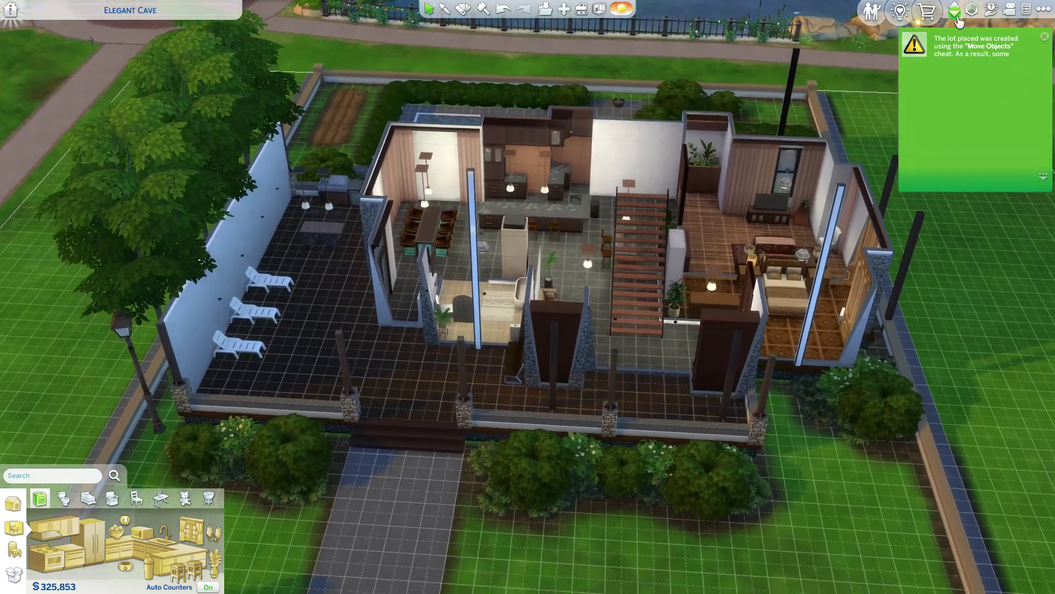
{"action": "scroll", "coordinate": [503, 260], "scroll_direction": "up", "scroll_amount": 5}
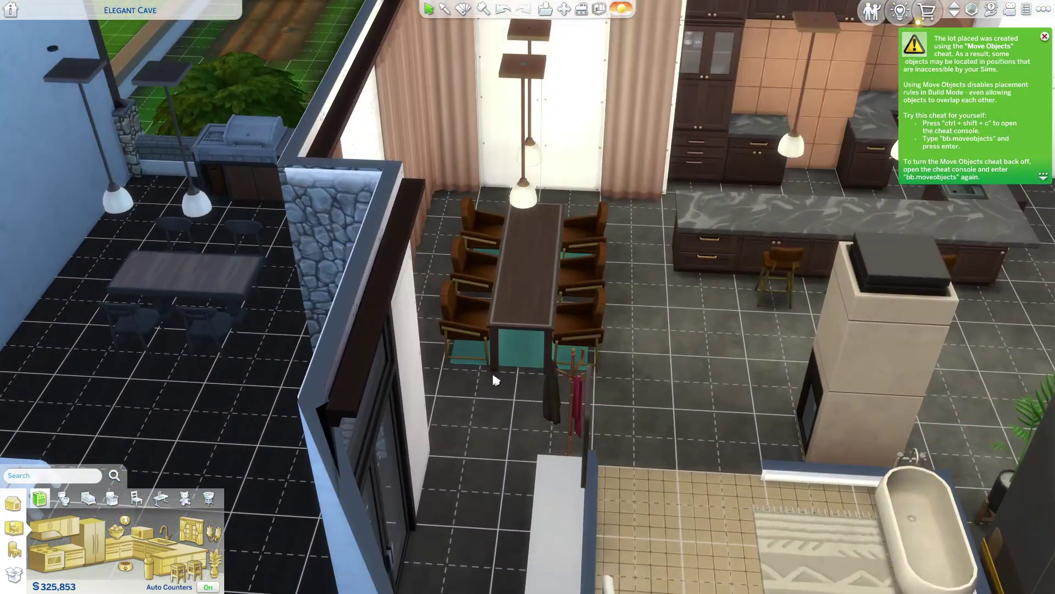
{"action": "scroll", "coordinate": [524, 356], "scroll_direction": "down", "scroll_amount": 8}
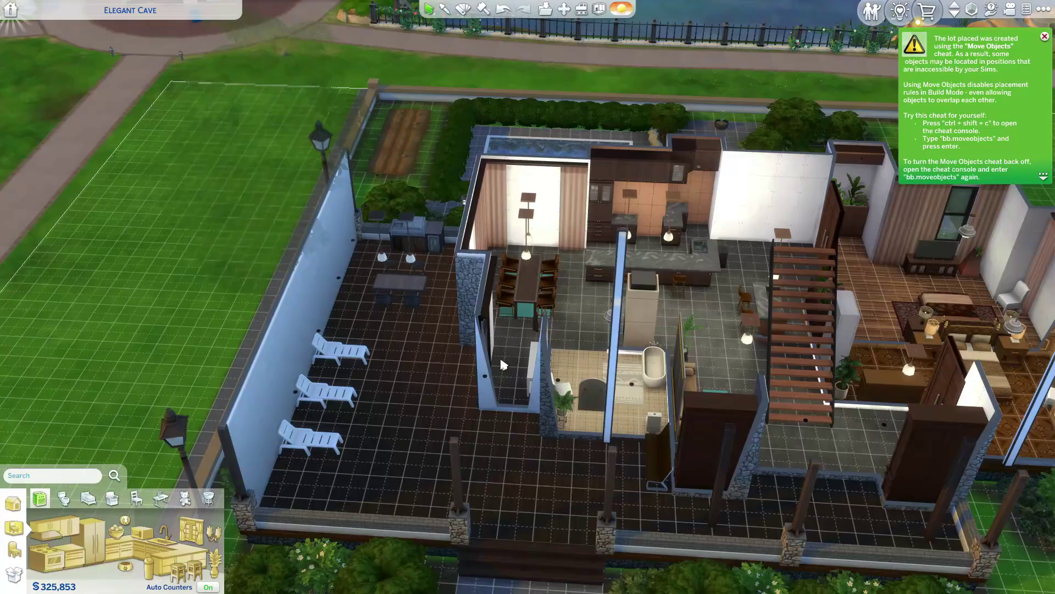
{"action": "scroll", "coordinate": [554, 422], "scroll_direction": "up", "scroll_amount": 5}
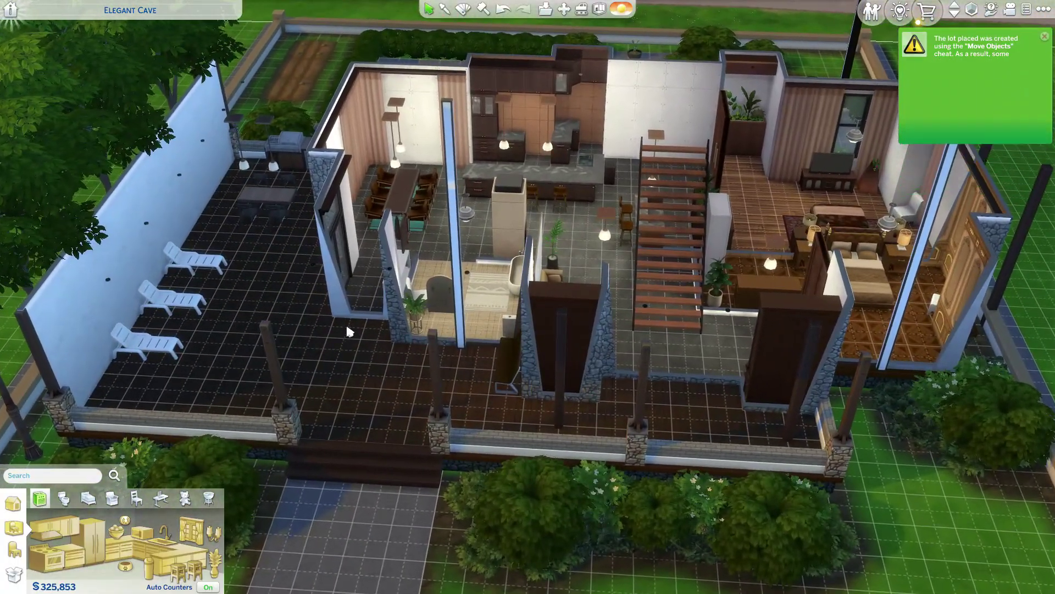
{"action": "left_click_drag", "start_coordinate": [567, 337], "coordinate": [478, 357]}
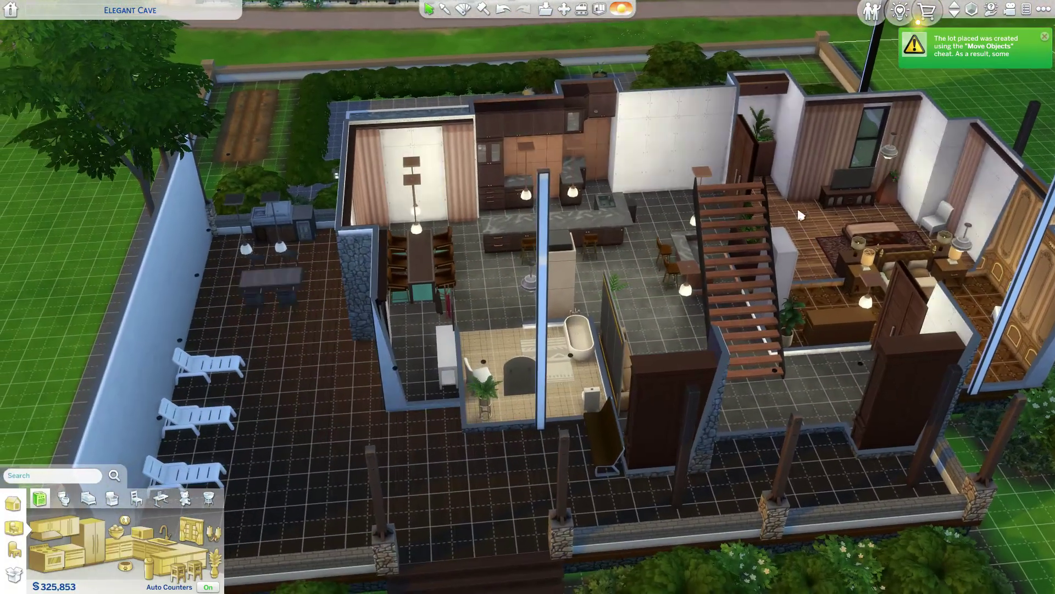
Place the Harley - kids room from the My Library rooms on the empty lawn beside the house and dismiss the removed-items notice.
{"action": "scroll", "coordinate": [478, 358], "scroll_direction": "down", "scroll_amount": 4}
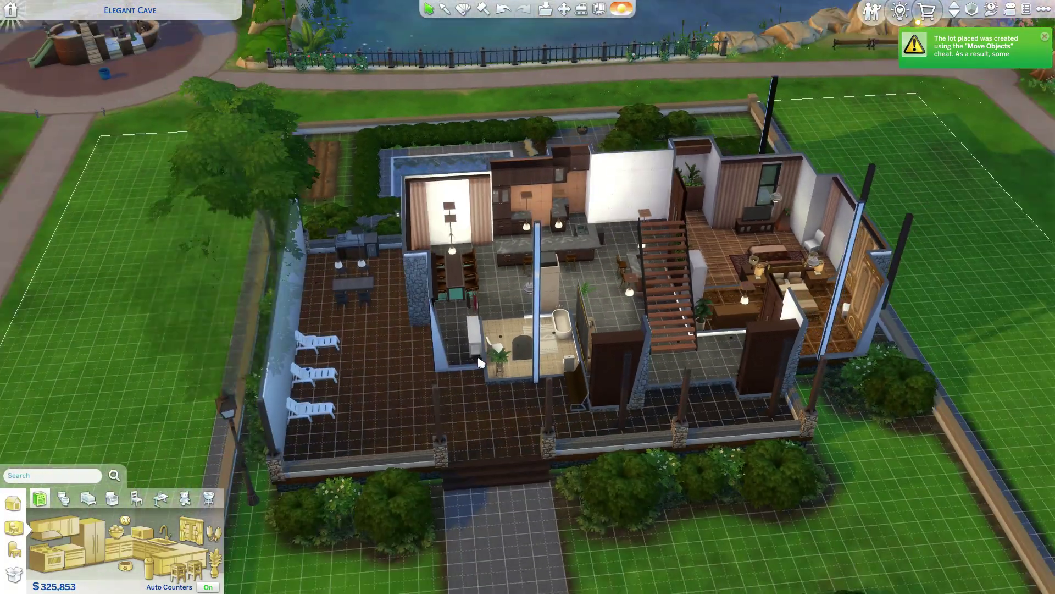
{"action": "left_click_drag", "start_coordinate": [709, 344], "coordinate": [447, 435]}
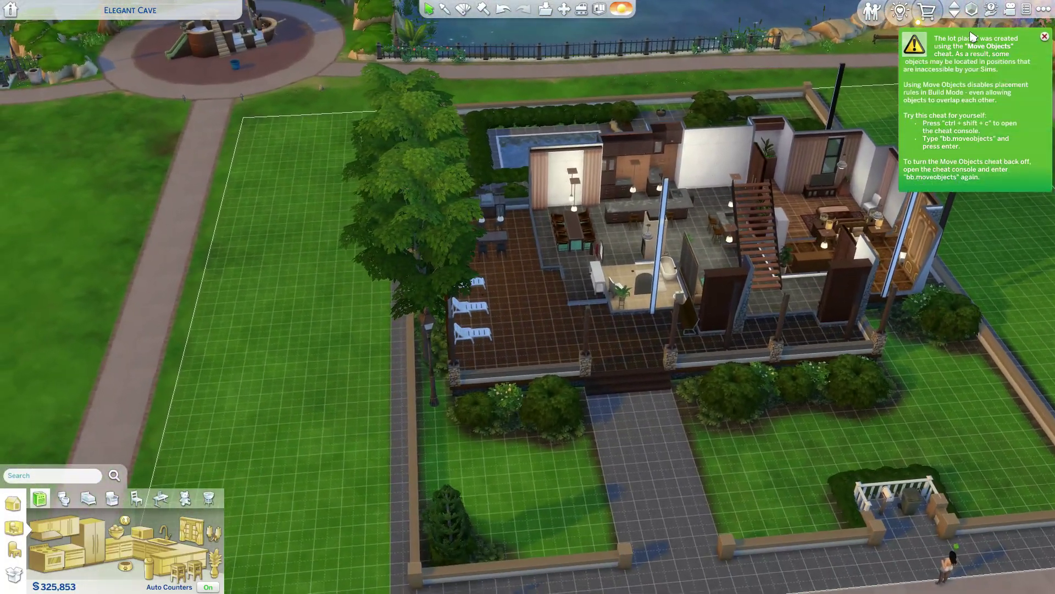
{"action": "left_click", "coordinate": [913, 13]}
{"action": "left_click", "coordinate": [57, 294]}
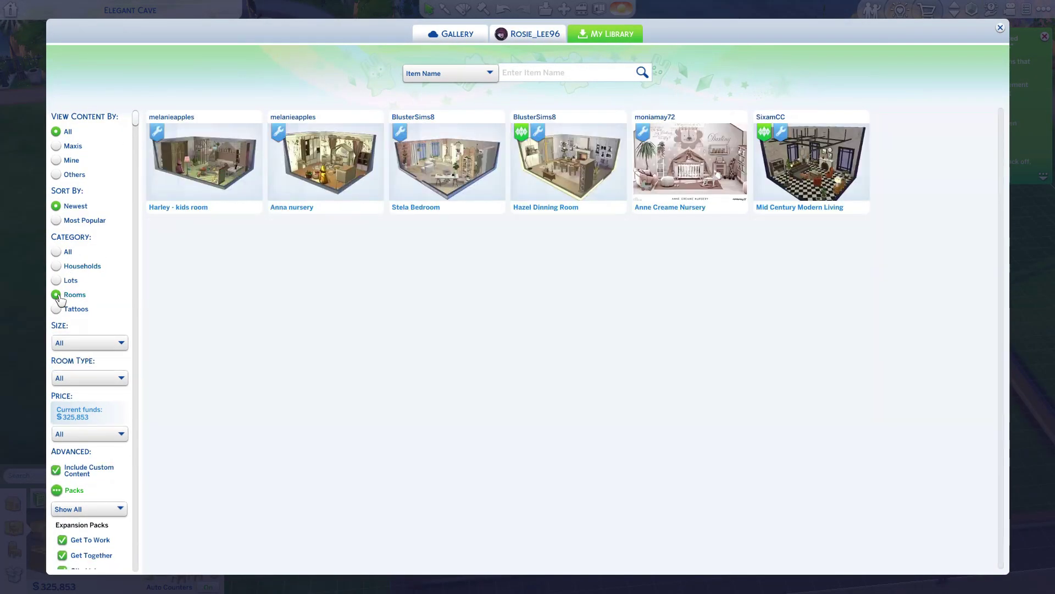
{"action": "left_click", "coordinate": [216, 176]}
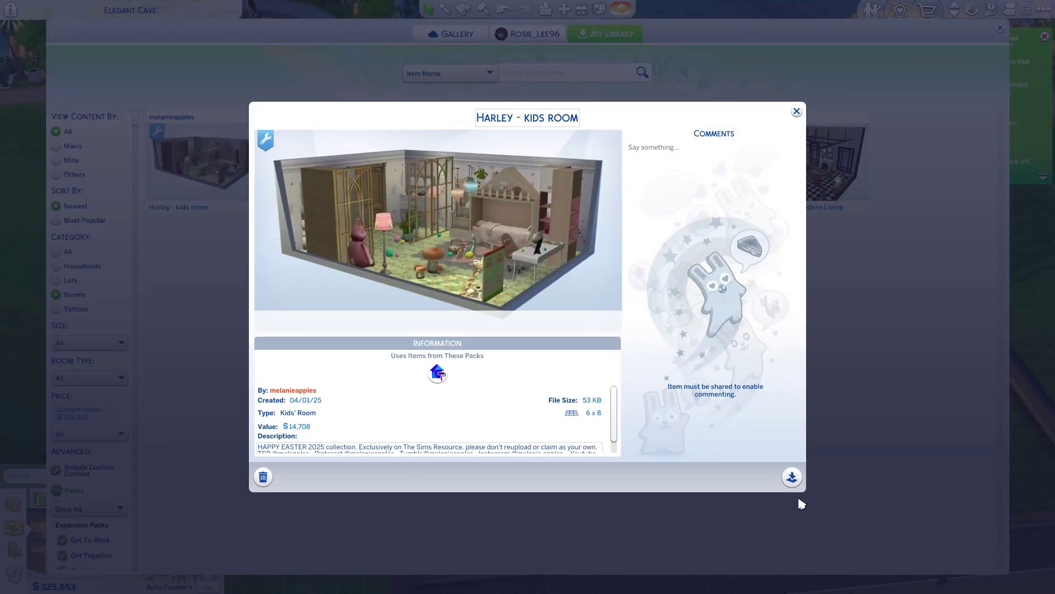
{"action": "left_click", "coordinate": [792, 477]}
{"action": "left_click", "coordinate": [296, 267]}
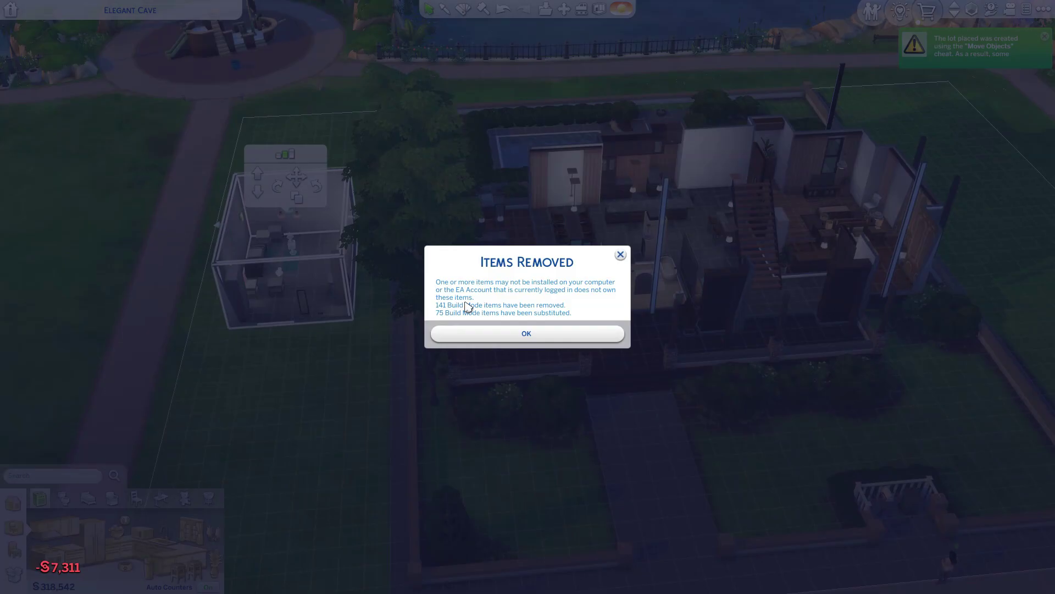
{"action": "left_click", "coordinate": [528, 333]}
Examine the placed kids room from several sides to check its furniture, lamps and wall decorations.
{"action": "scroll", "coordinate": [434, 285], "scroll_direction": "up", "scroll_amount": 6}
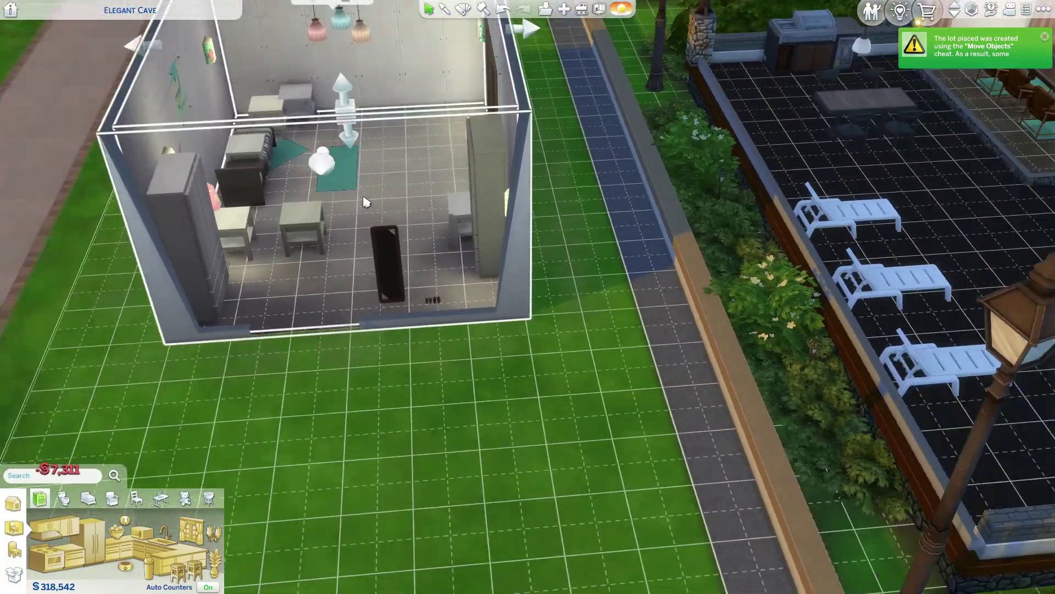
{"action": "scroll", "coordinate": [367, 203], "scroll_direction": "down", "scroll_amount": 5}
{"action": "left_click_drag", "start_coordinate": [657, 333], "coordinate": [300, 110]}
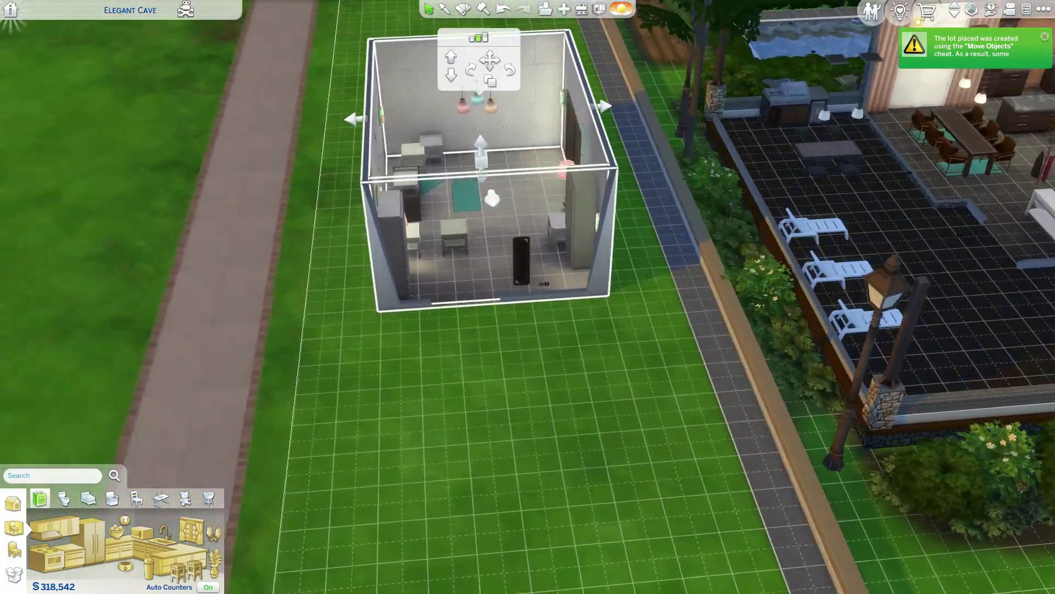
{"action": "scroll", "coordinate": [715, 319], "scroll_direction": "up", "scroll_amount": 6}
{"action": "left_click_drag", "start_coordinate": [815, 346], "coordinate": [815, 348]}
{"action": "scroll", "coordinate": [726, 330], "scroll_direction": "down", "scroll_amount": 4}
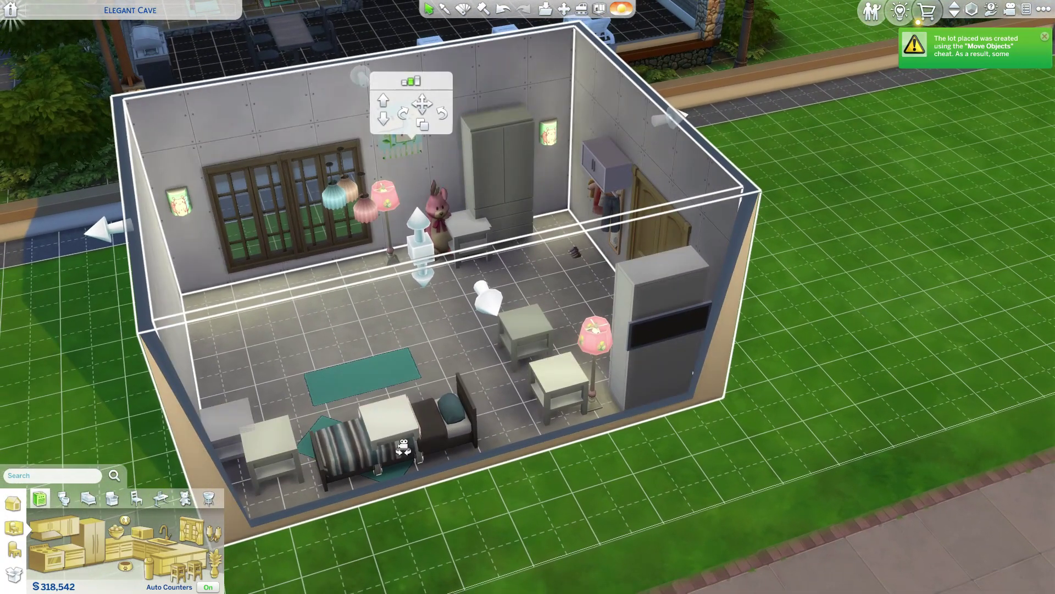
{"action": "left_click_drag", "start_coordinate": [403, 447], "coordinate": [483, 384]}
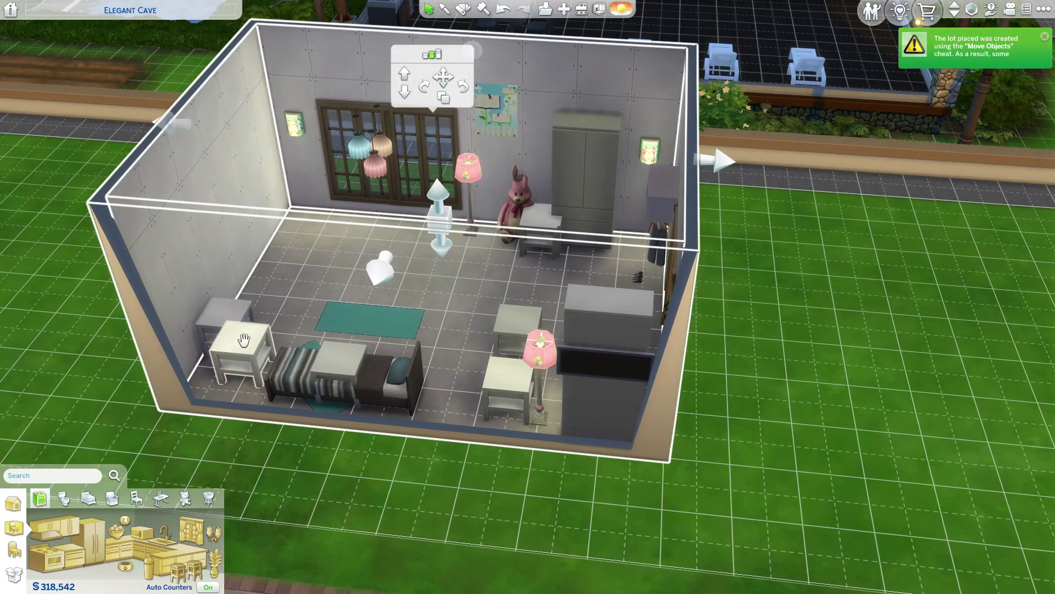
{"action": "left_click_drag", "start_coordinate": [591, 299], "coordinate": [574, 294]}
{"action": "left_click_drag", "start_coordinate": [510, 295], "coordinate": [586, 309]}
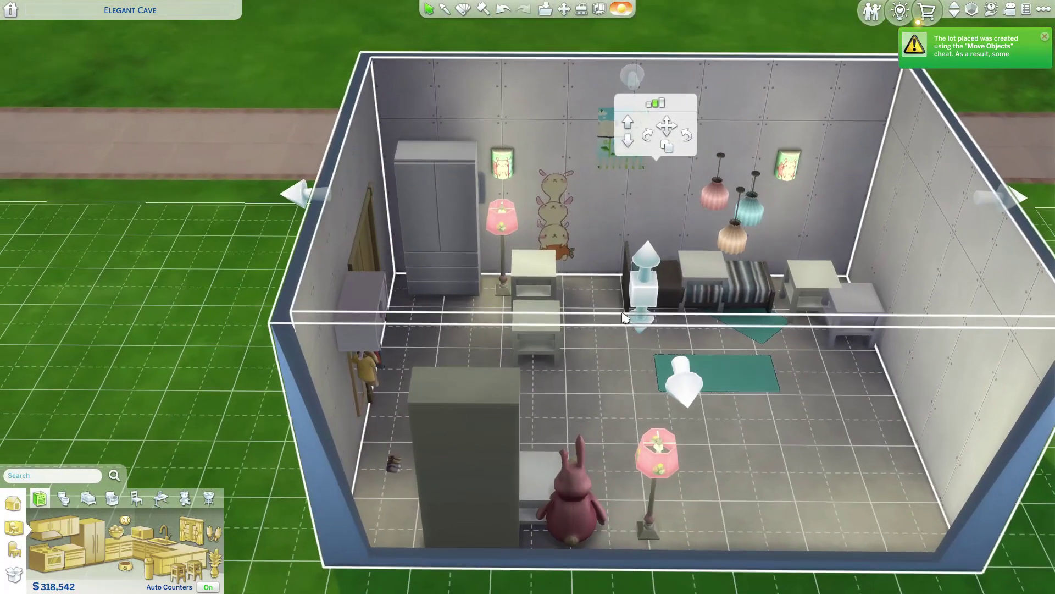
{"action": "scroll", "coordinate": [586, 310], "scroll_direction": "up", "scroll_amount": 2}
{"action": "scroll", "coordinate": [872, 407], "scroll_direction": "down", "scroll_amount": 3}
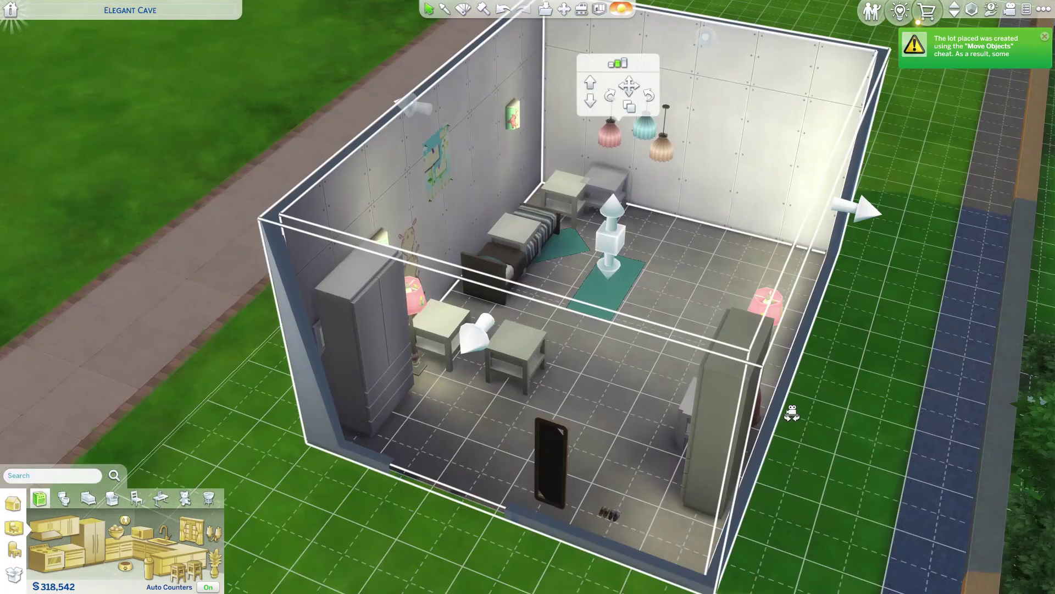
Place the Stela Bedroom from My Library on the free lawn and inspect its furnishings from different angles.
{"action": "left_click_drag", "start_coordinate": [858, 405], "coordinate": [672, 389]}
{"action": "scroll", "coordinate": [672, 389], "scroll_direction": "down", "scroll_amount": 2}
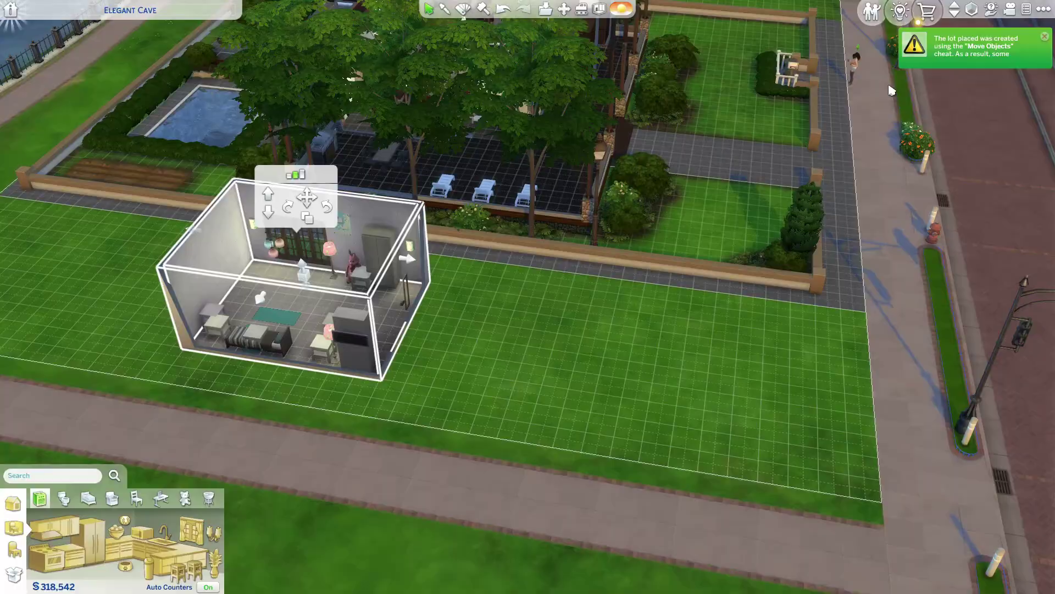
{"action": "left_click", "coordinate": [900, 12]}
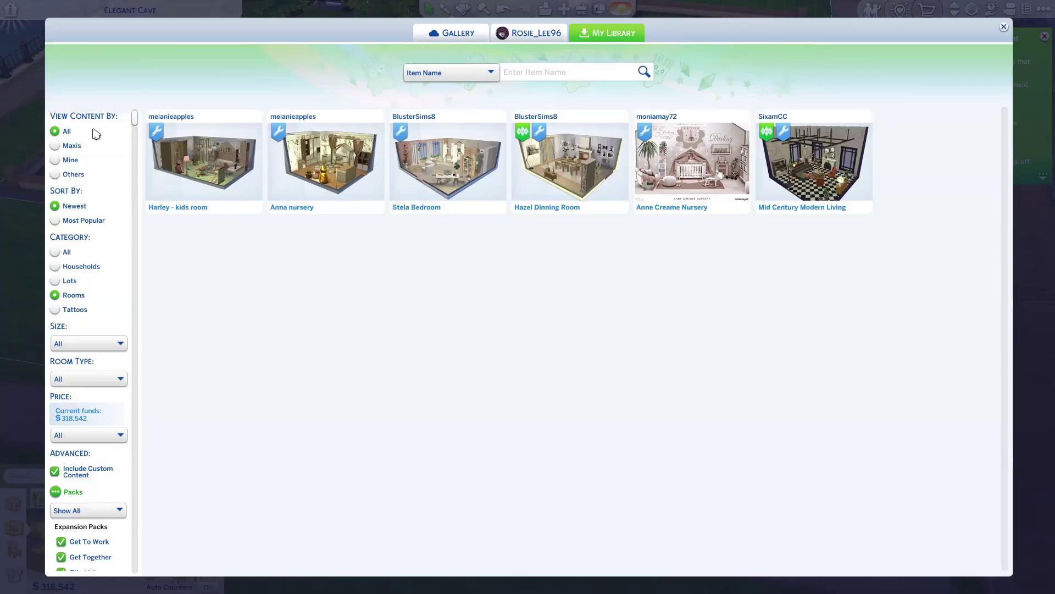
{"action": "left_click", "coordinate": [476, 169]}
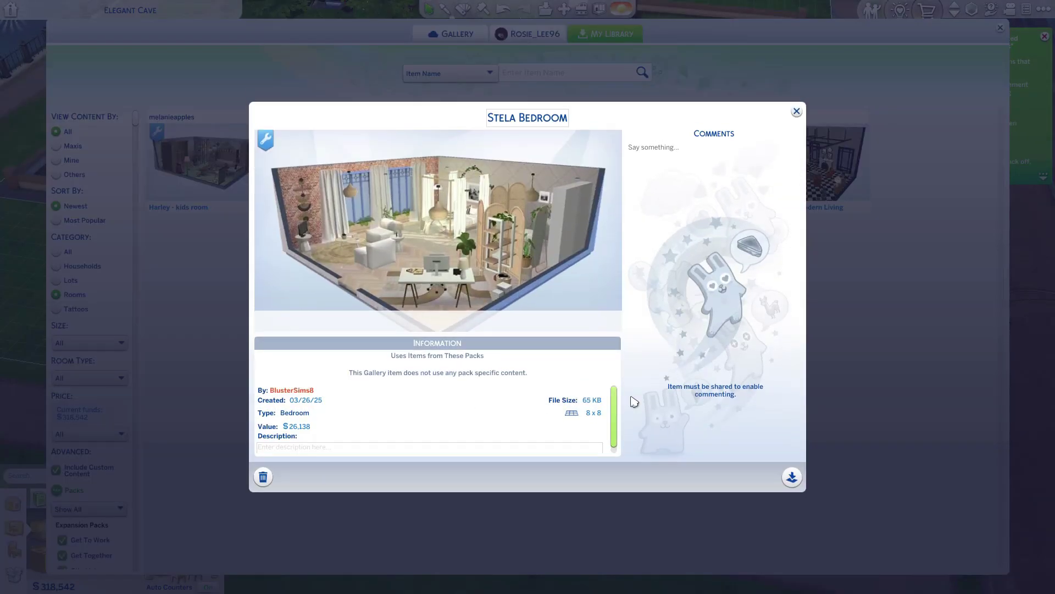
{"action": "left_click", "coordinate": [792, 476]}
{"action": "scroll", "coordinate": [682, 339], "scroll_direction": "up", "scroll_amount": 3}
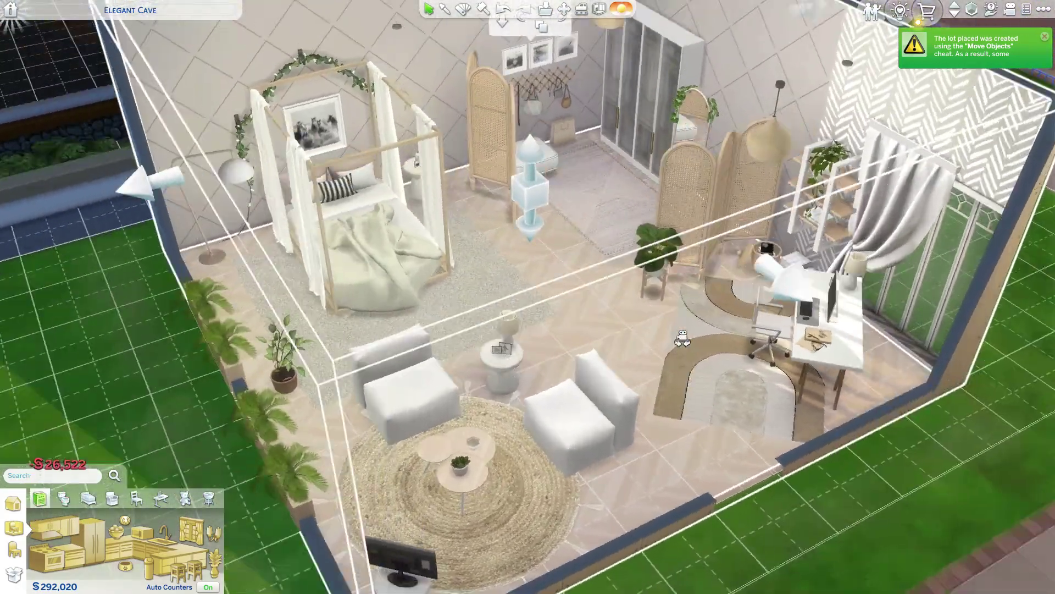
{"action": "key", "text": "period"}
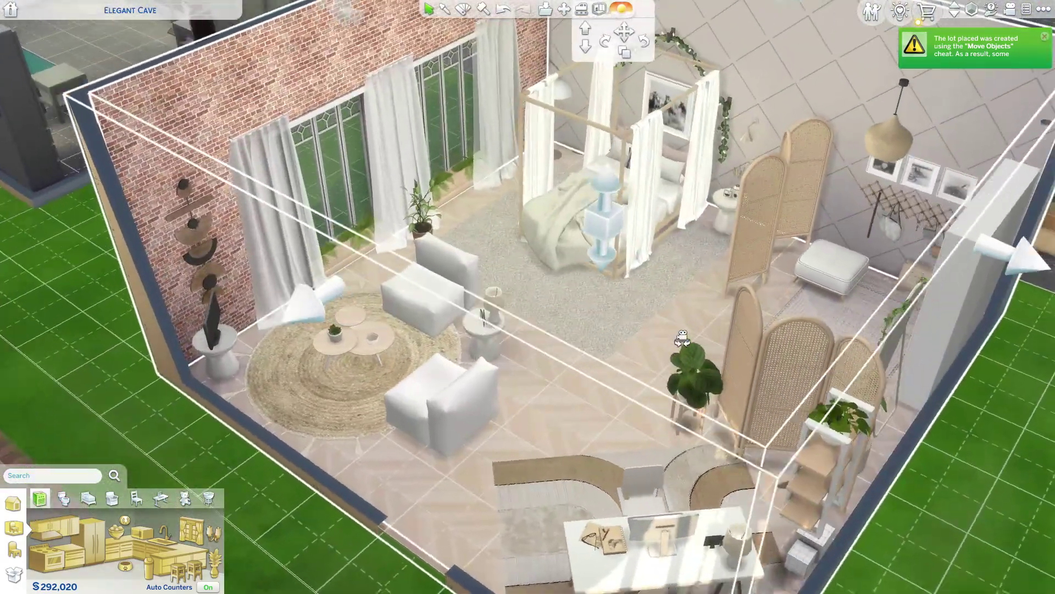
{"action": "key", "text": "comma"}
{"action": "scroll", "coordinate": [671, 324], "scroll_direction": "down", "scroll_amount": 2}
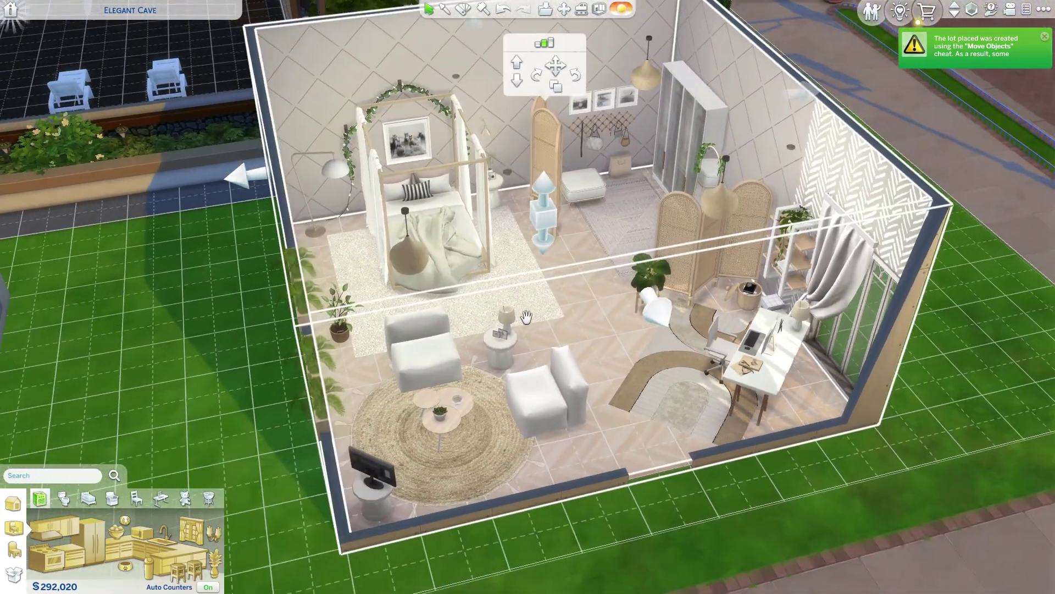
{"action": "key", "text": "e"}
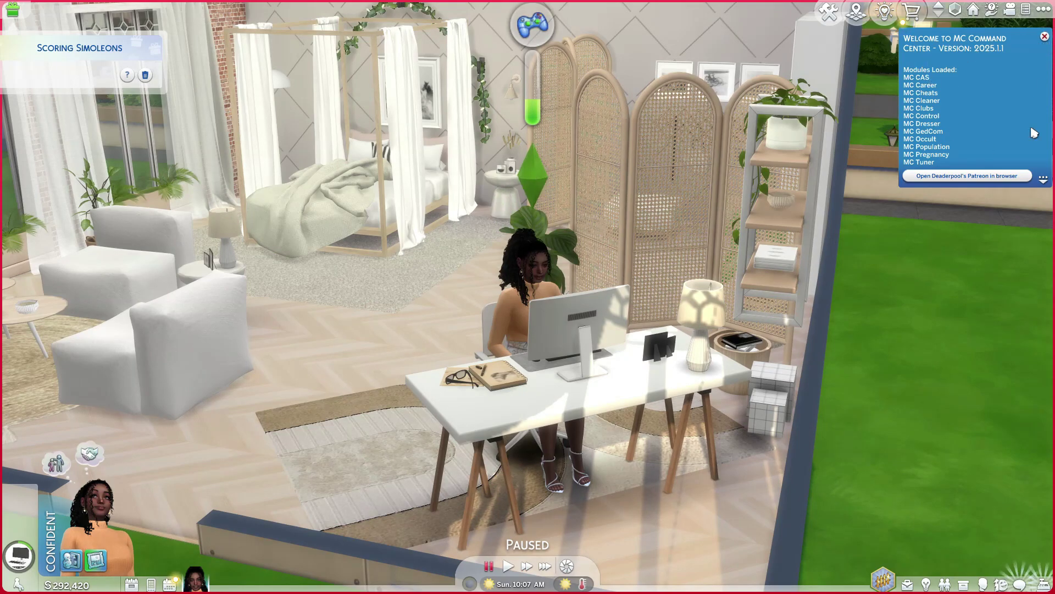
Open the MC Command Center menu for the Sim at the desk, look through its module options and close it.
{"action": "key", "text": "e"}
{"action": "left_click", "coordinate": [532, 254]}
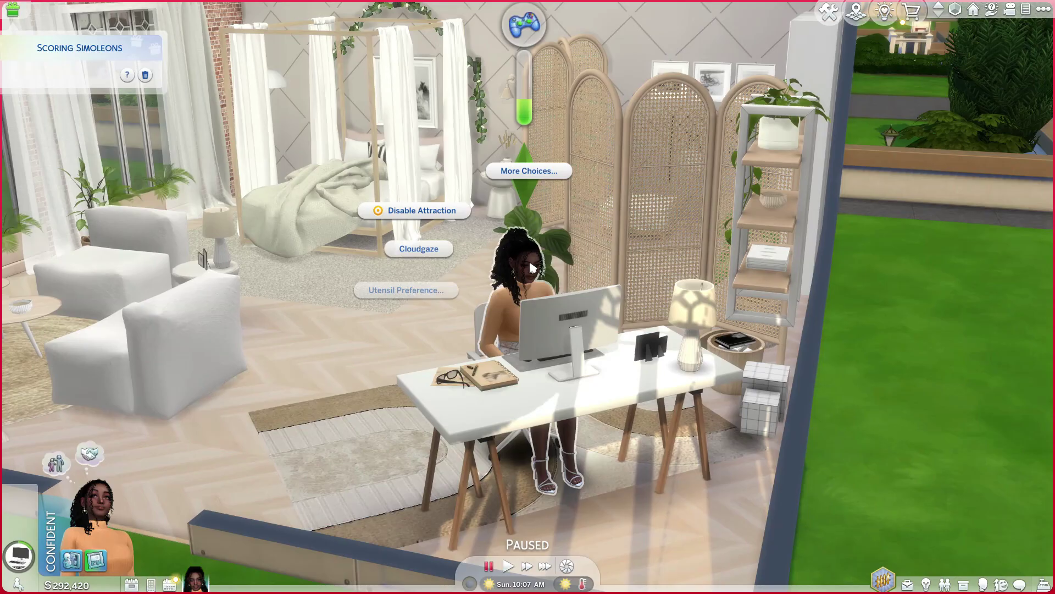
{"action": "left_click", "coordinate": [603, 212]}
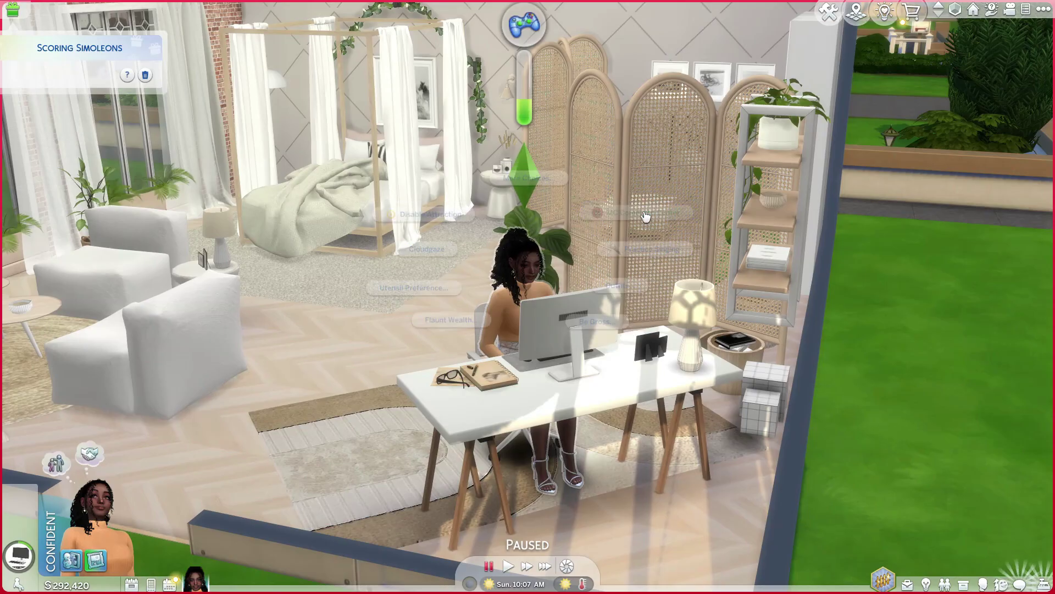
{"action": "scroll", "coordinate": [478, 346], "scroll_direction": "down", "scroll_amount": 2}
{"action": "scroll", "coordinate": [478, 346], "scroll_direction": "down", "scroll_amount": 2}
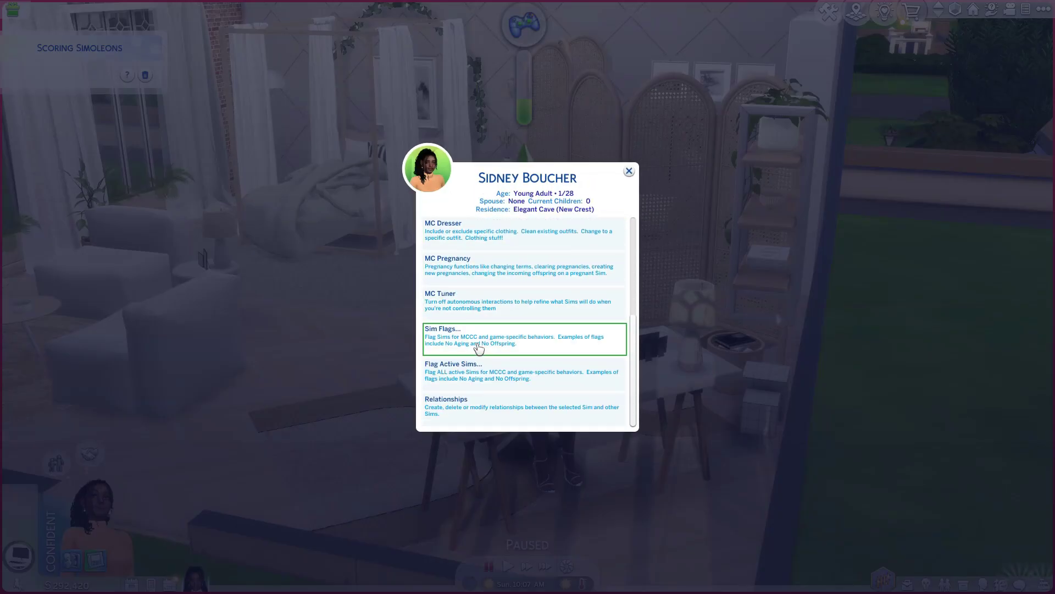
{"action": "scroll", "coordinate": [487, 308], "scroll_direction": "up", "scroll_amount": 4}
{"action": "left_click", "coordinate": [628, 172]}
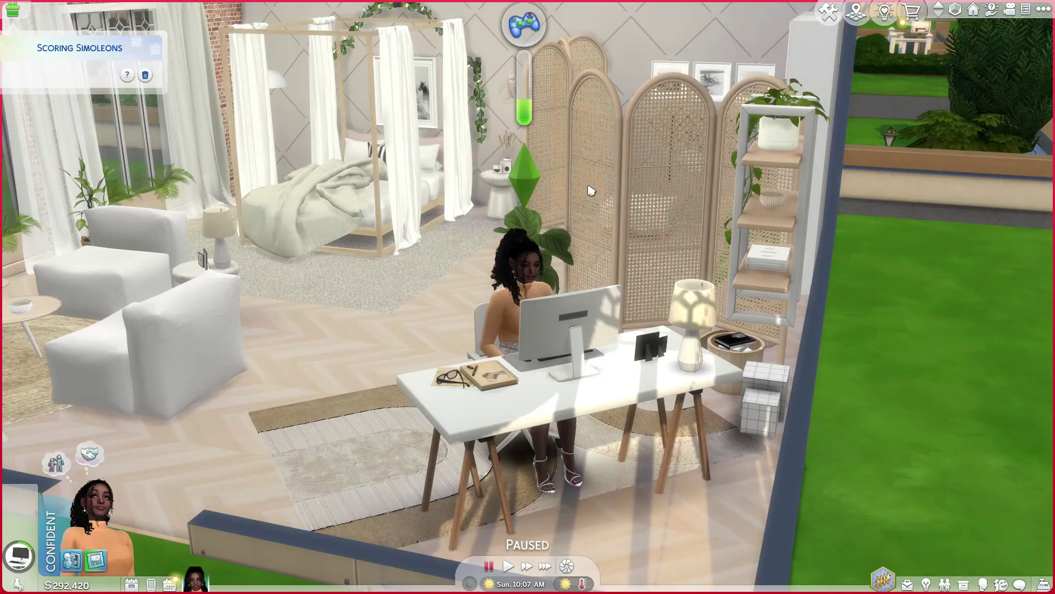